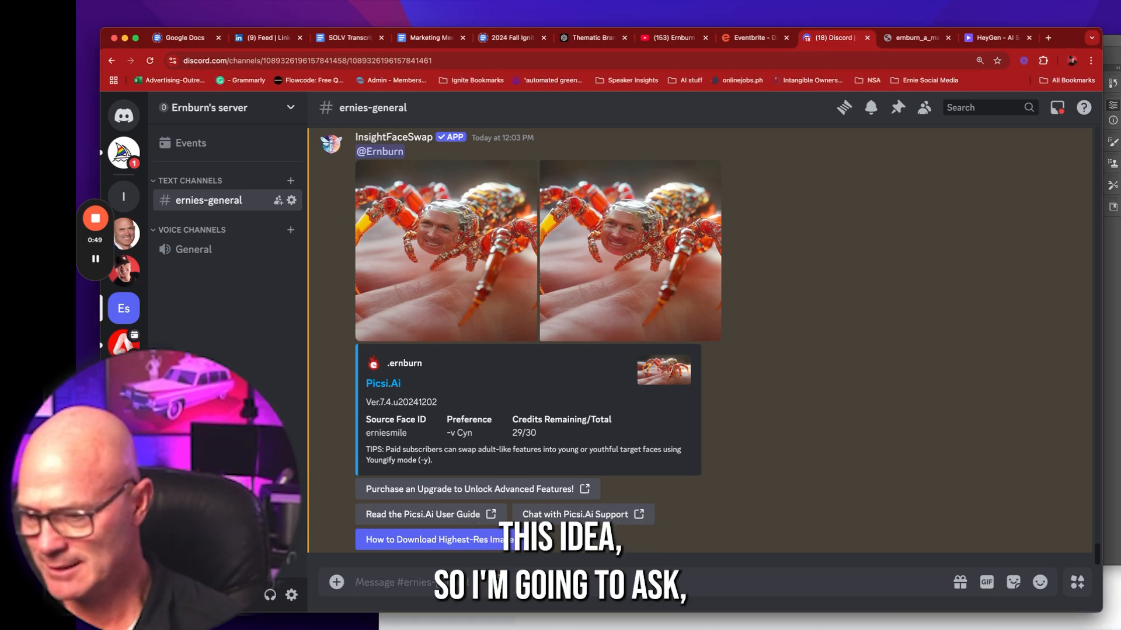
Start a Midjourney /imagine prompt with "a macro photo of a robotic spider with a human head"
text(/)
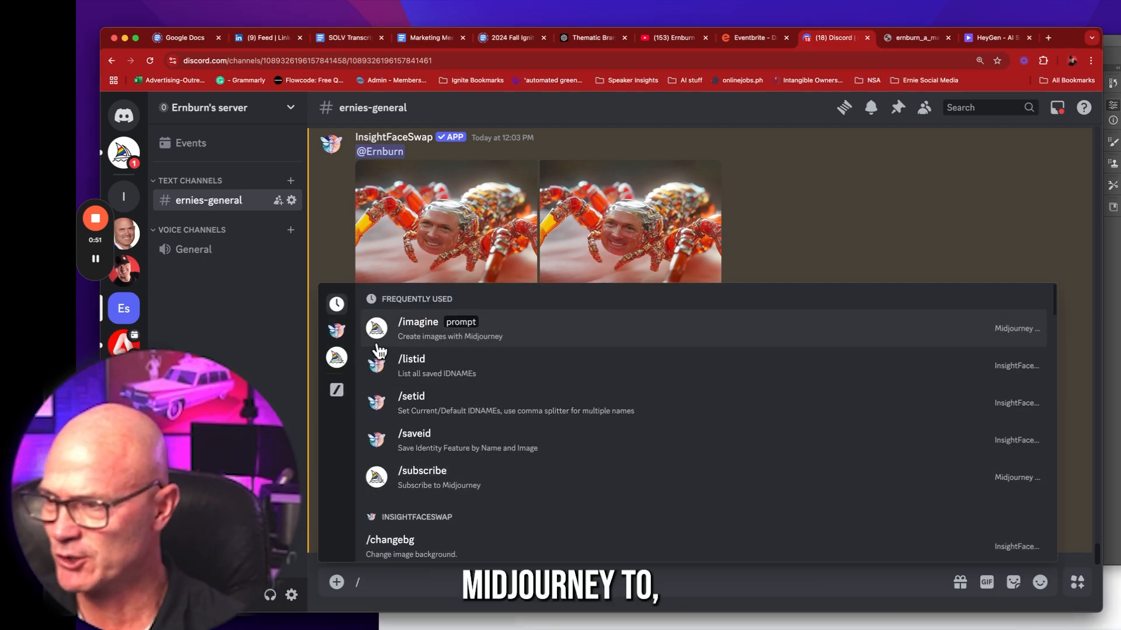
click(408, 329)
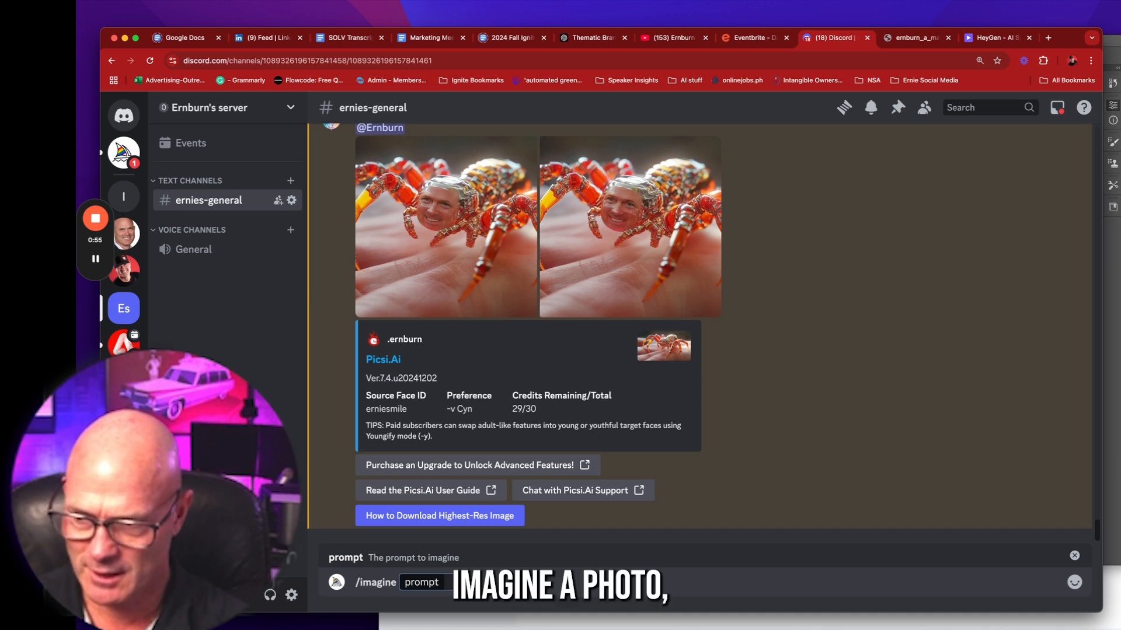
text(a macro)
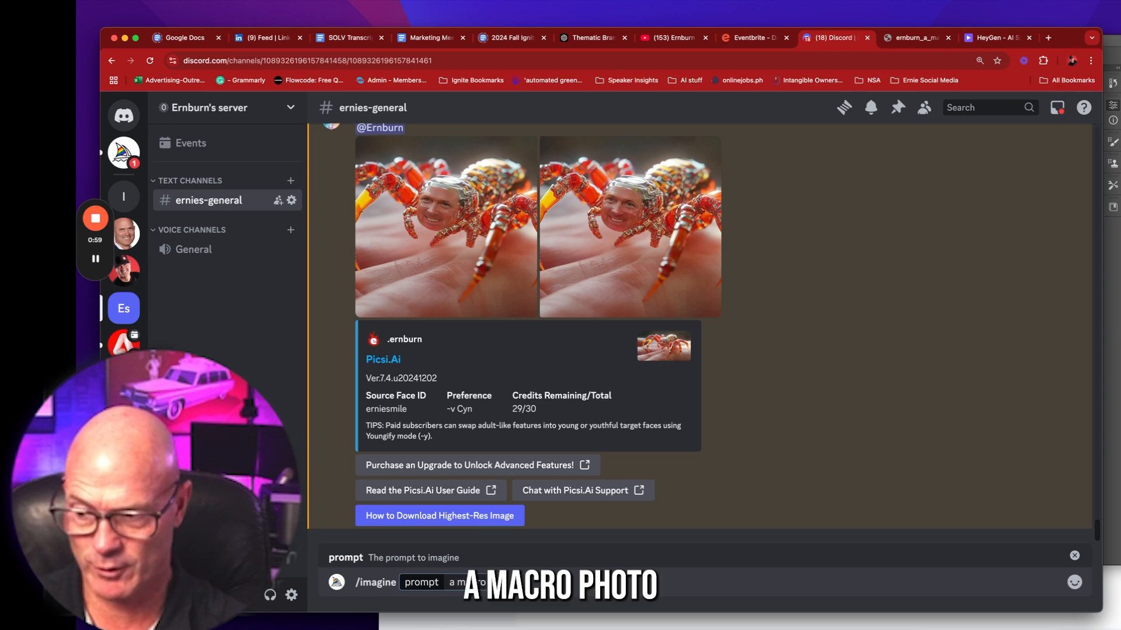
text(photo of a)
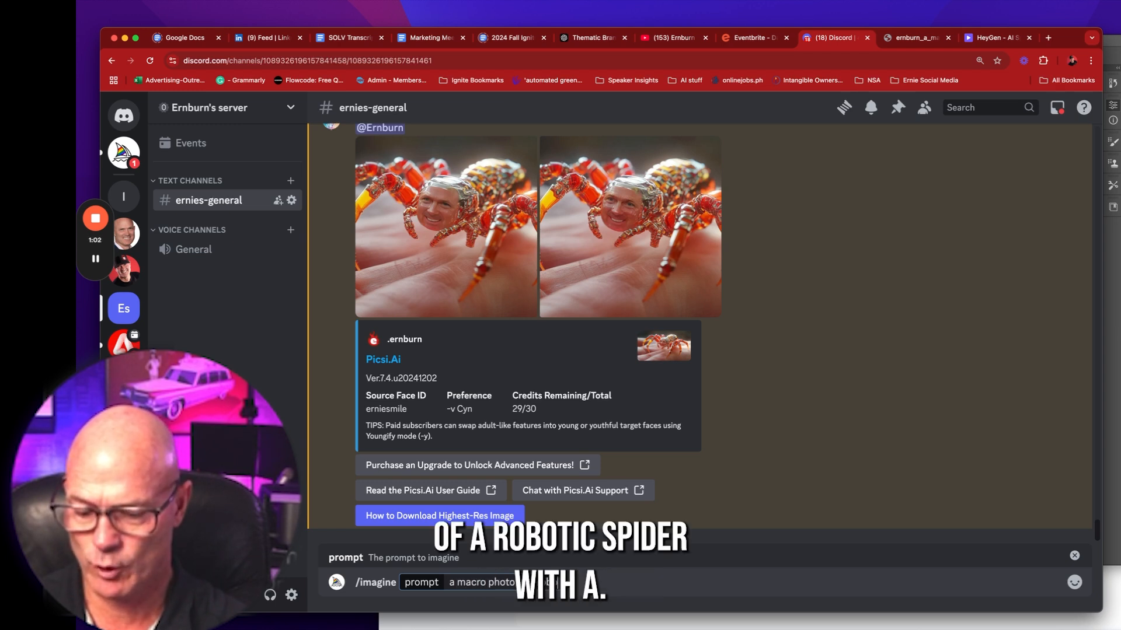
text( robotic spider with a)
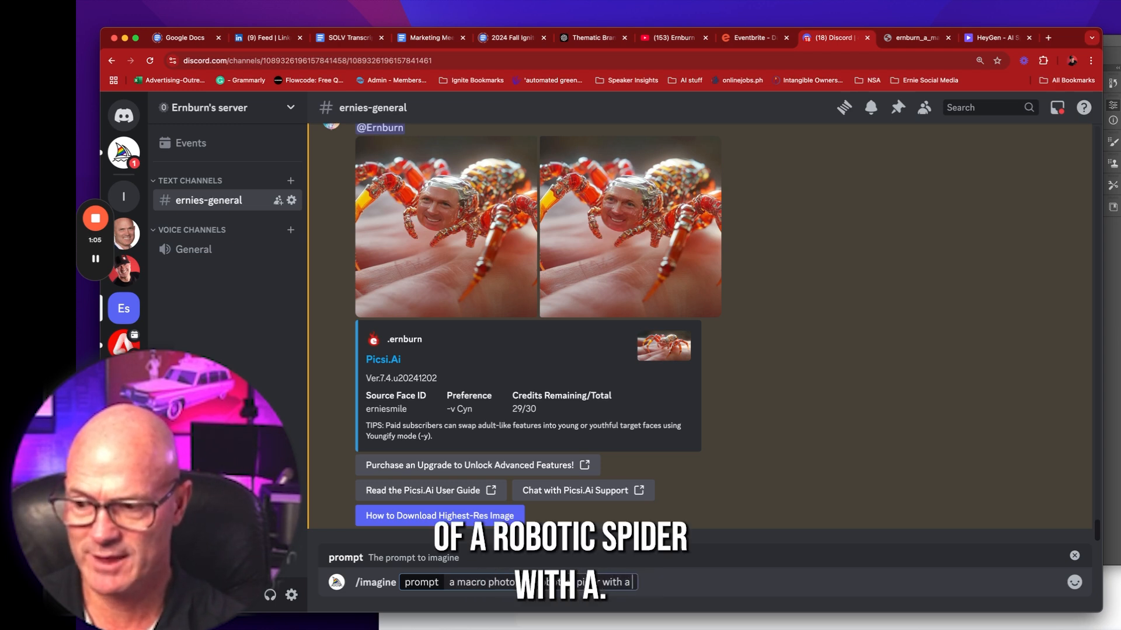
text(human head)
Add the sentence "The head is a bald, clean faced man" to the image prompt
text(. The head is a bl)
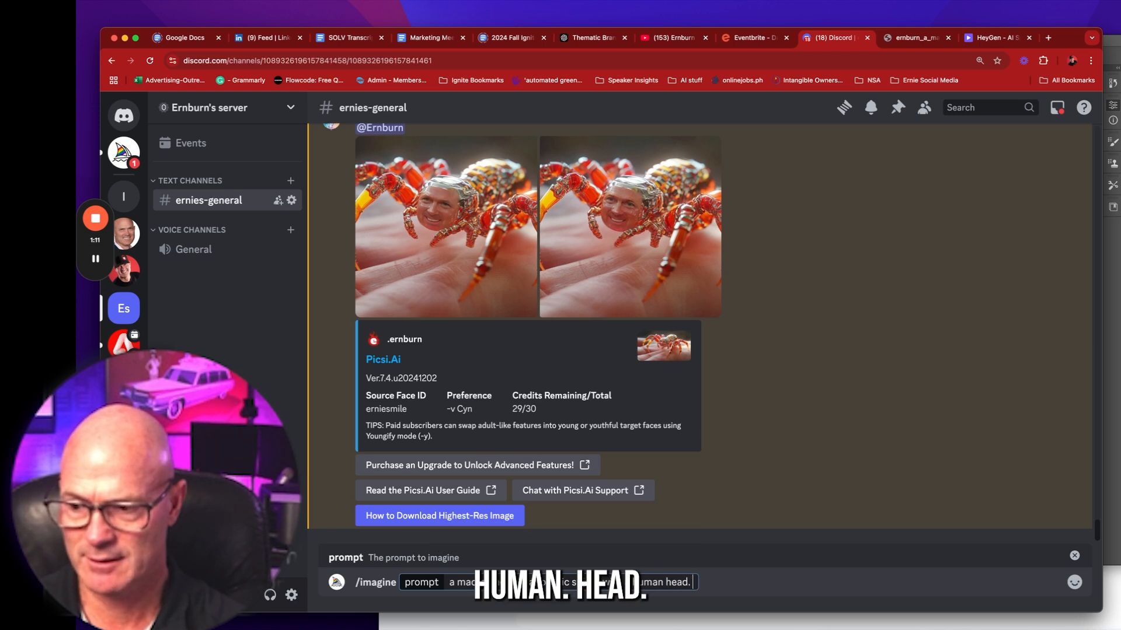
key(BackSpace)
text(al)
text(d, clean faced man)
Continue the prompt with "The body of the spider is made of red, yellow and blue metal"
text(. The body of the)
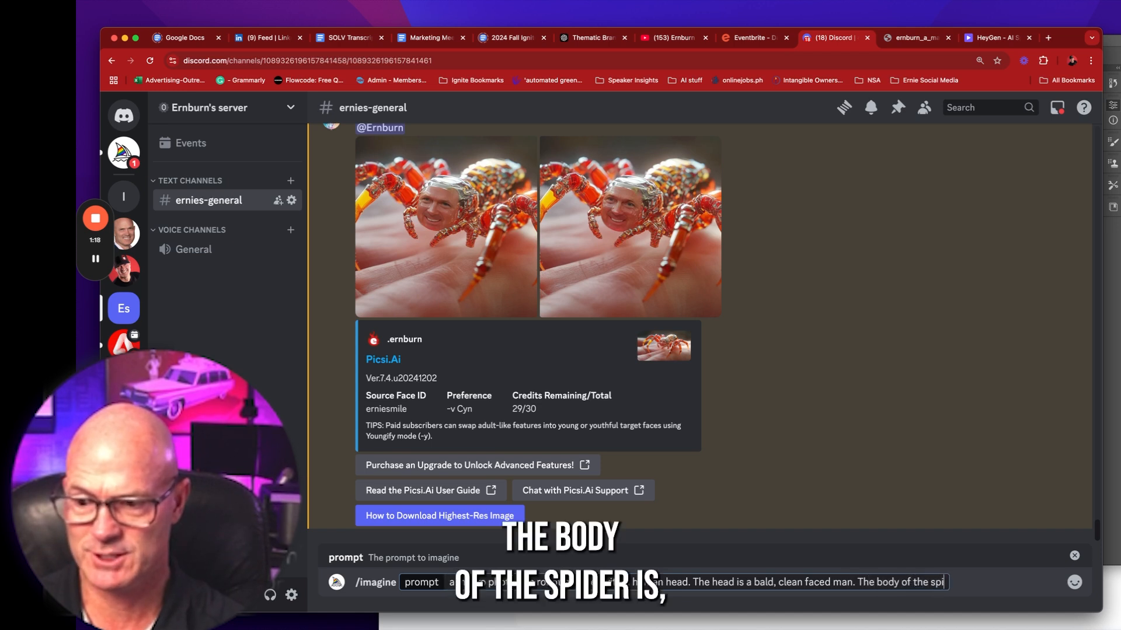
text( spider is)
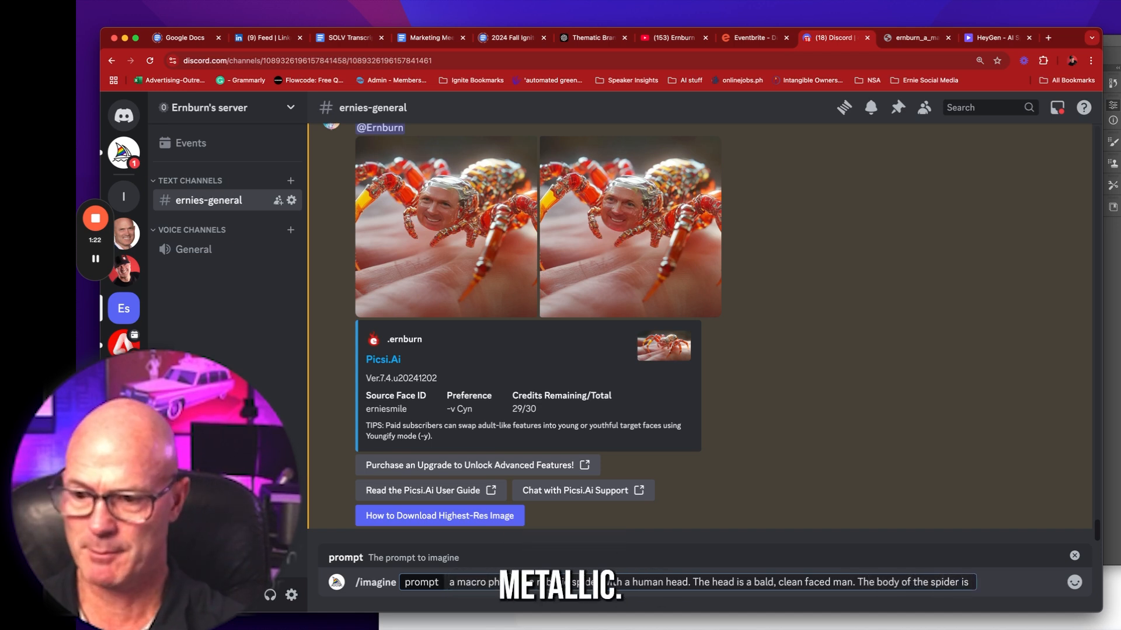
text(metallic)
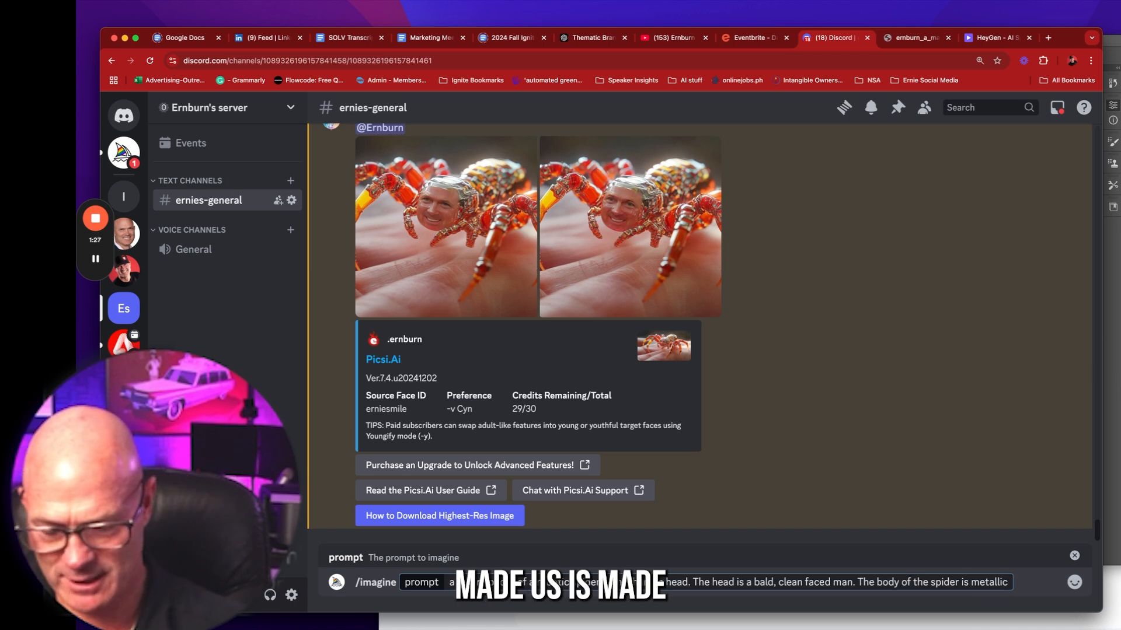
key(alt+shift+Left)
text(made of)
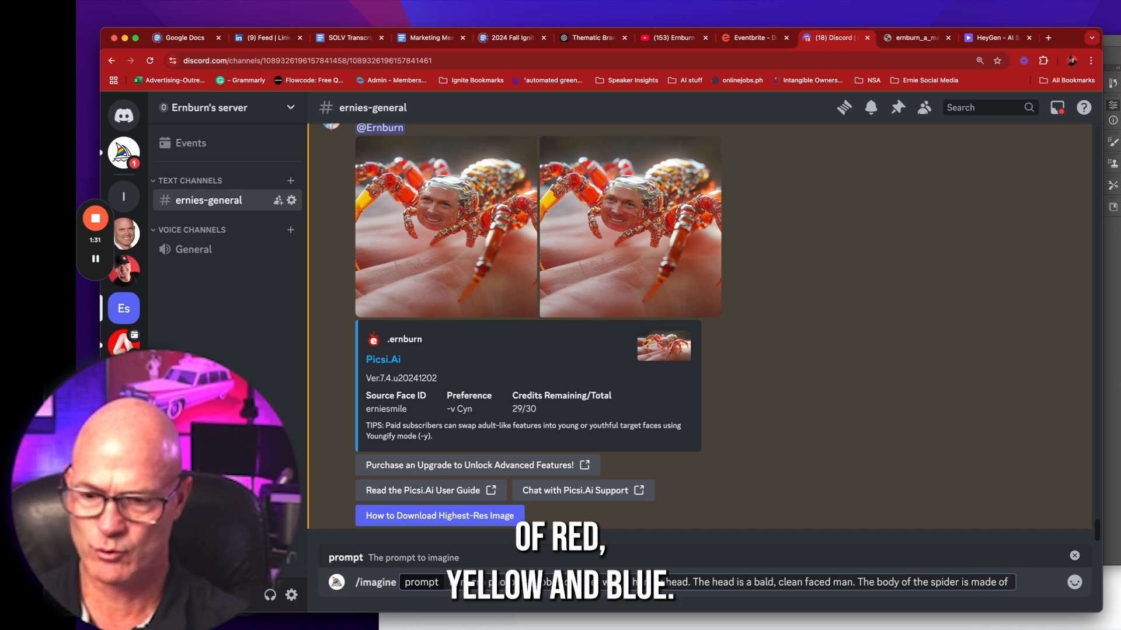
text( red, yellow and blue)
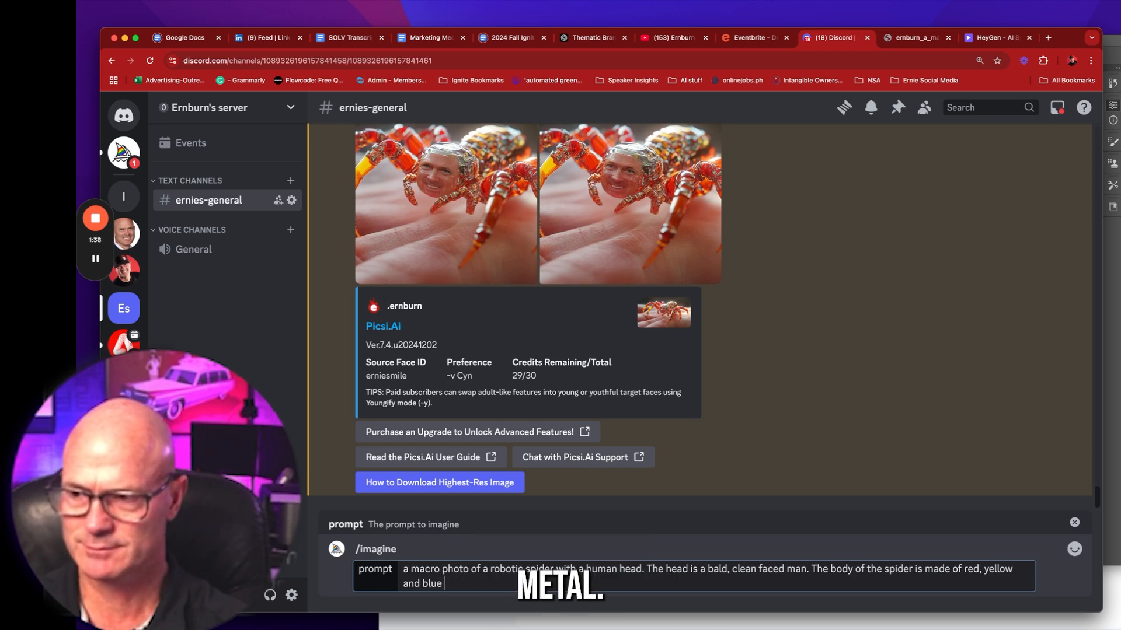
Complete the prompt with "highly detailed. The spider is hanging from a silky thread. Cinematic style." and submit it
text(. high)
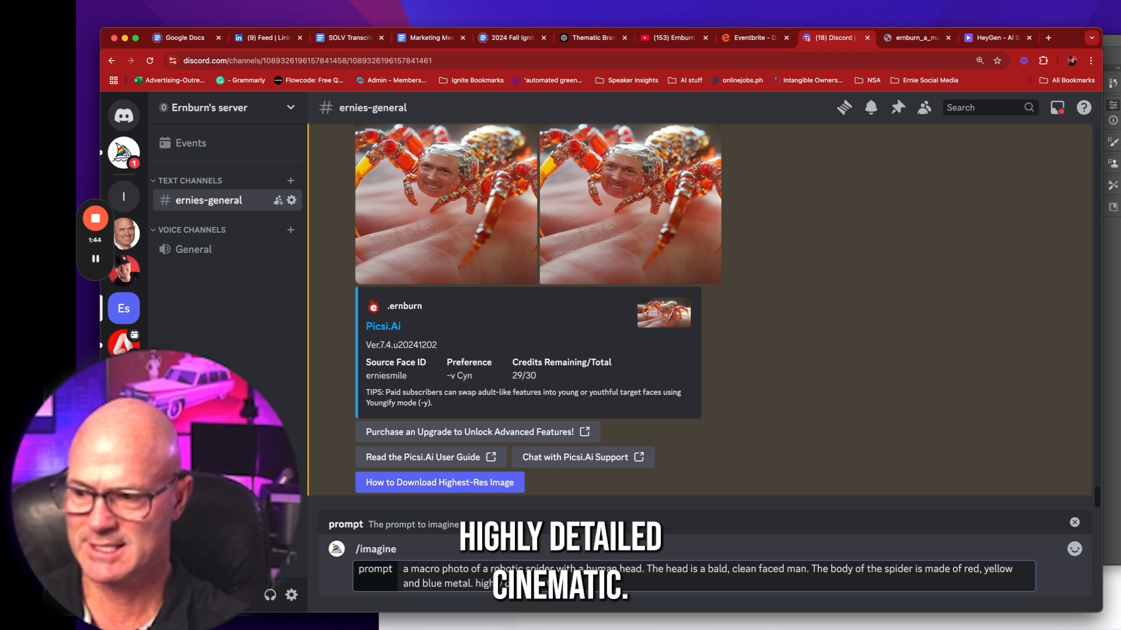
text(ly detailed cinematic style.)
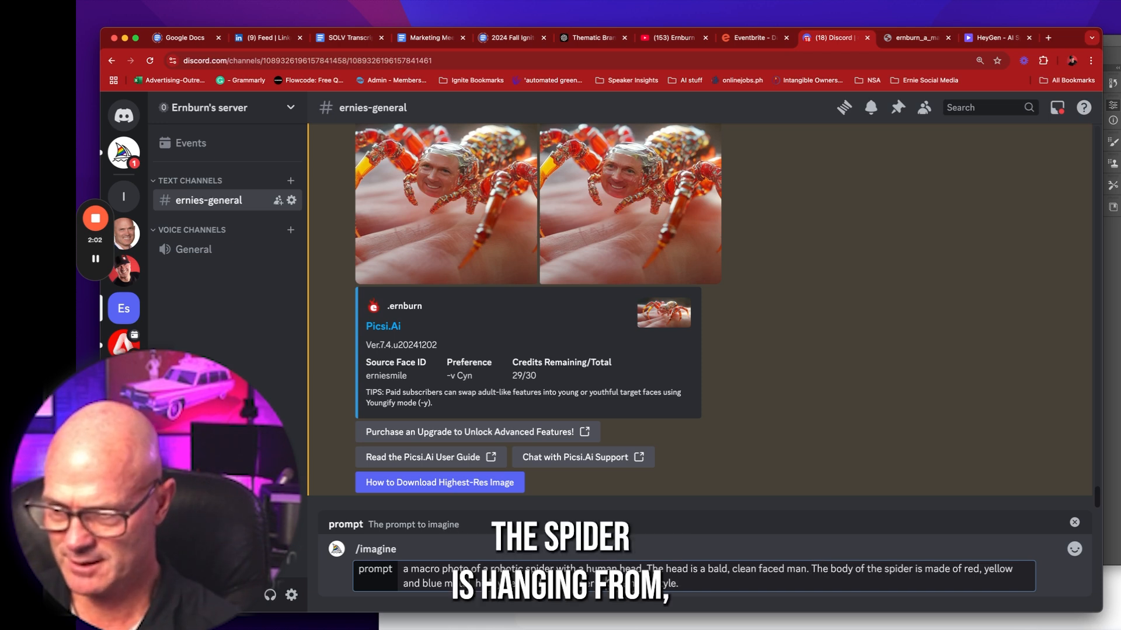
text(nging)
text(from a silky)
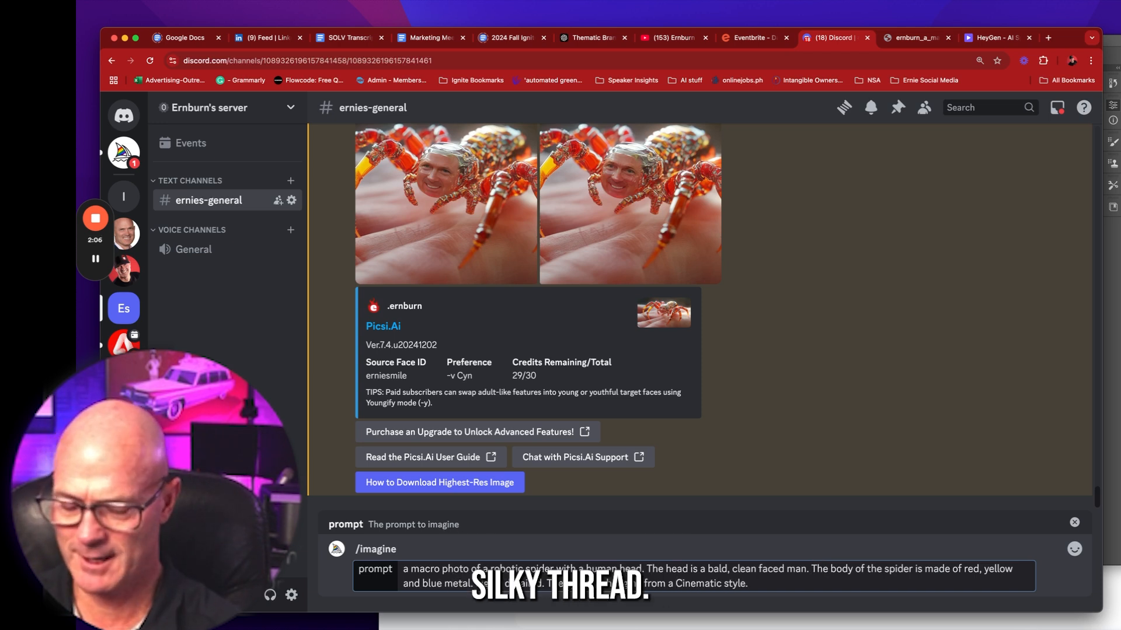
text( thread.)
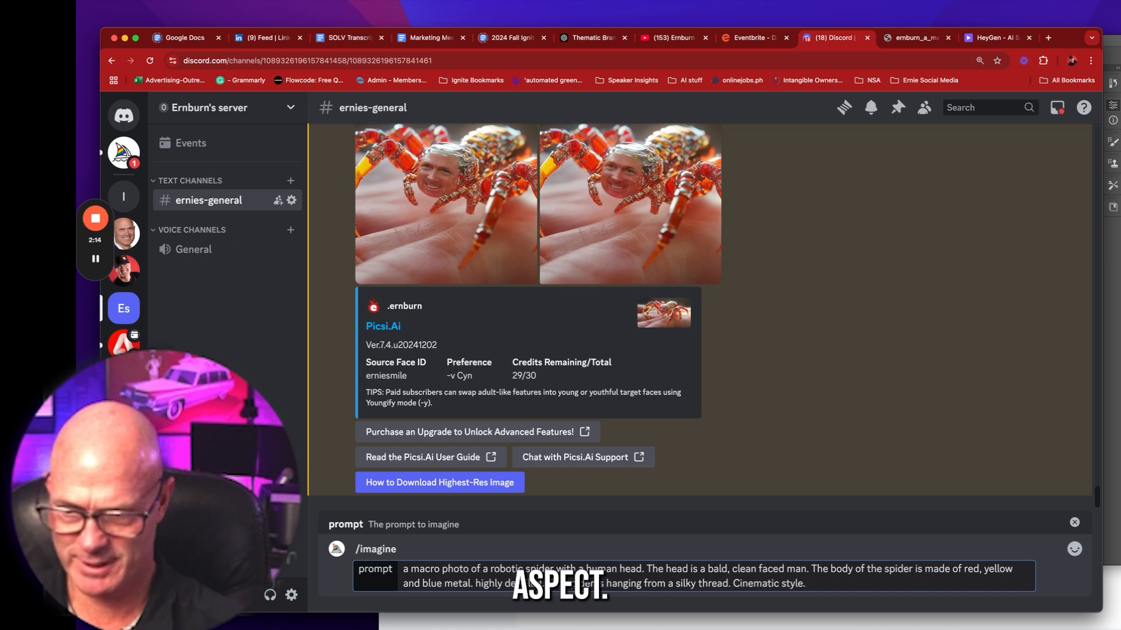
key(Return)
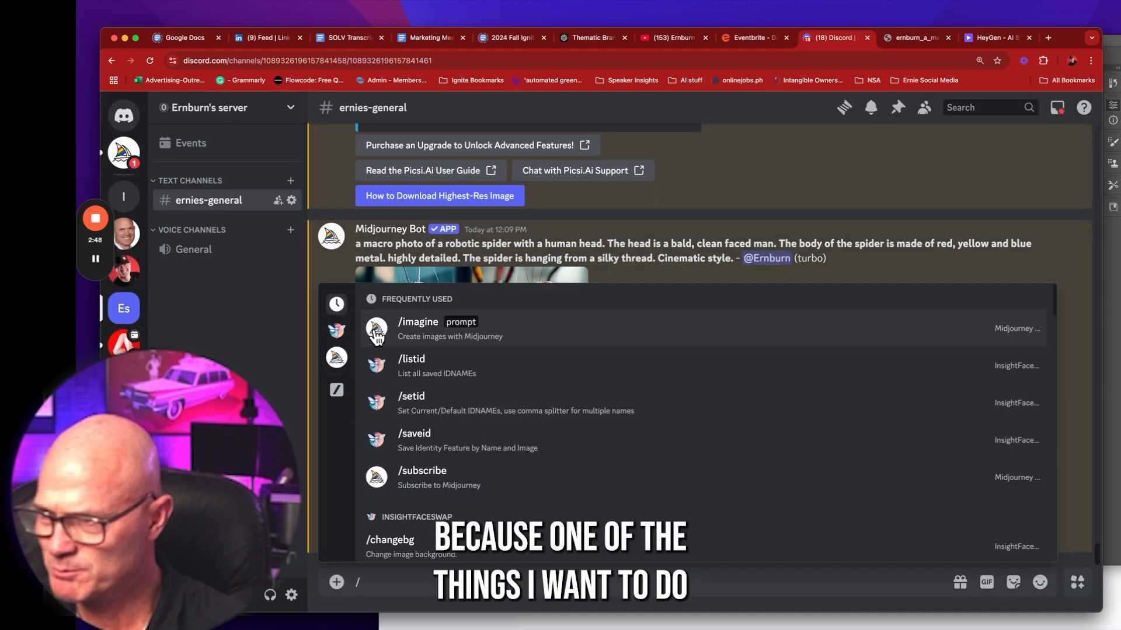
Reuse the spider prompt in a new /imagine command and insert "very small" before "robotic spider"
click(382, 320)
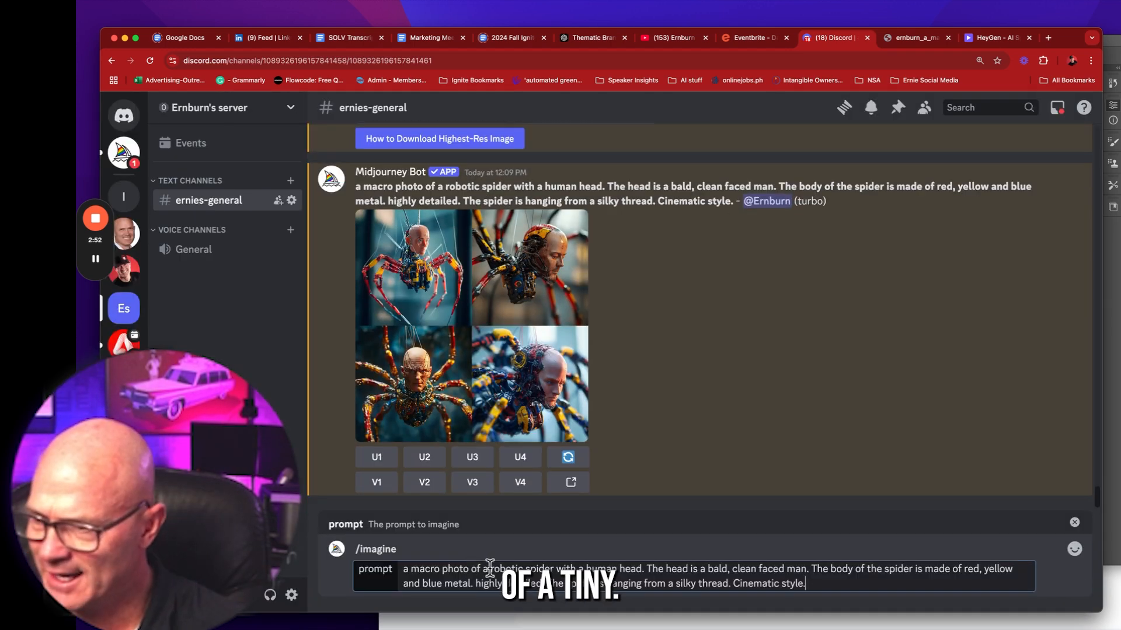
click(483, 569)
text(very small)
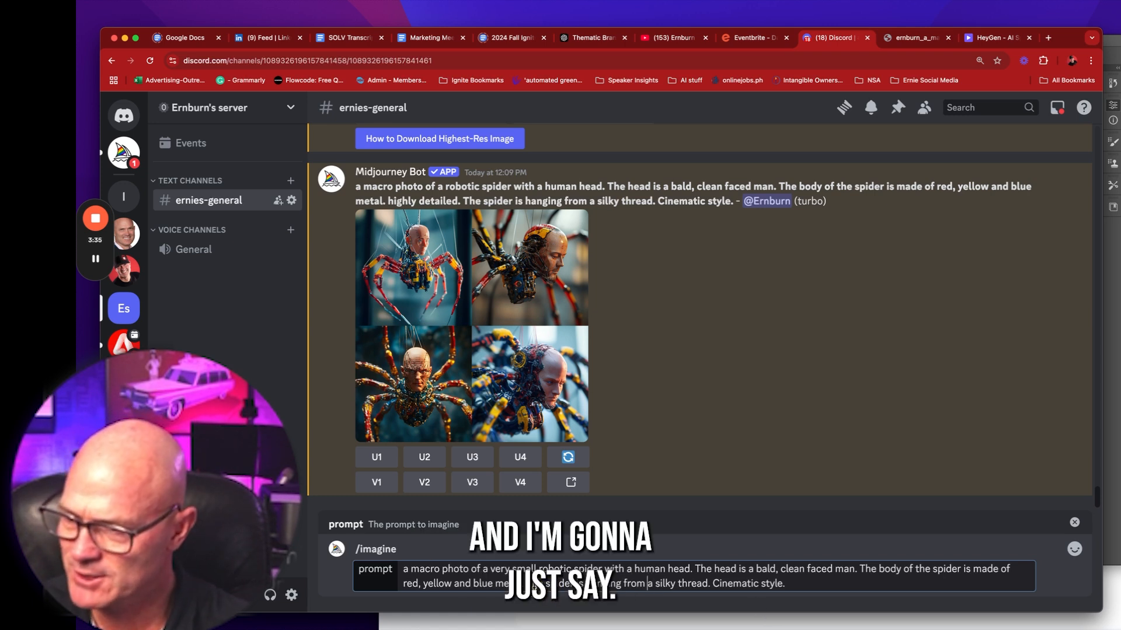
Replace "hanging from a silky thread" with "crawling on the back of a hand where you can see the detailed pores of the skin"
drag(525, 583, 631, 593)
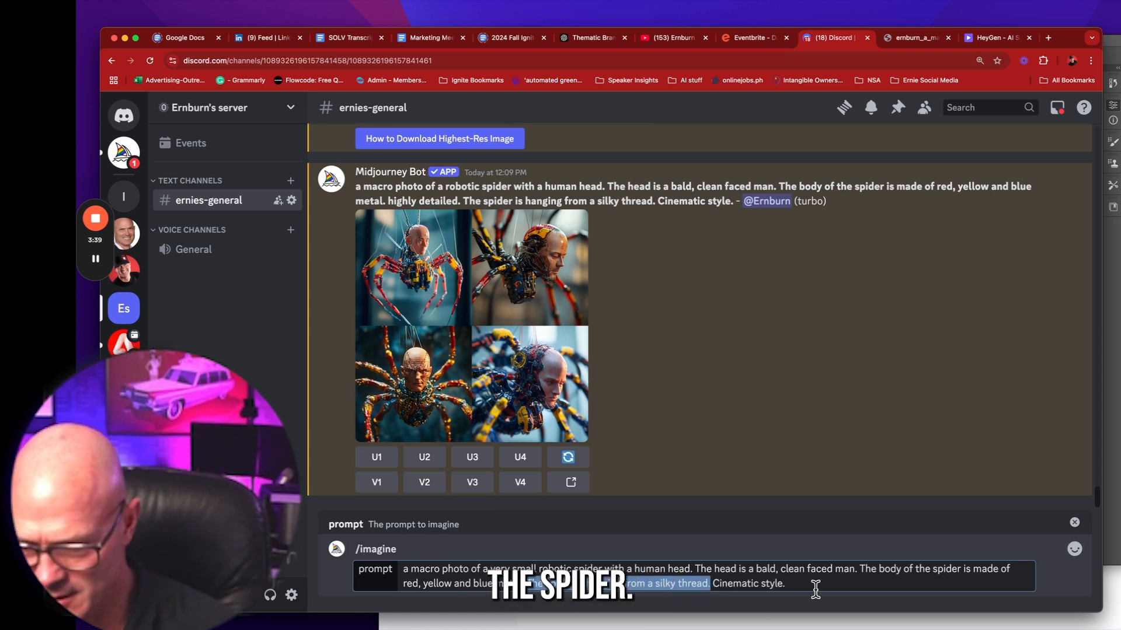
drag(710, 584, 588, 584)
text(crawling )
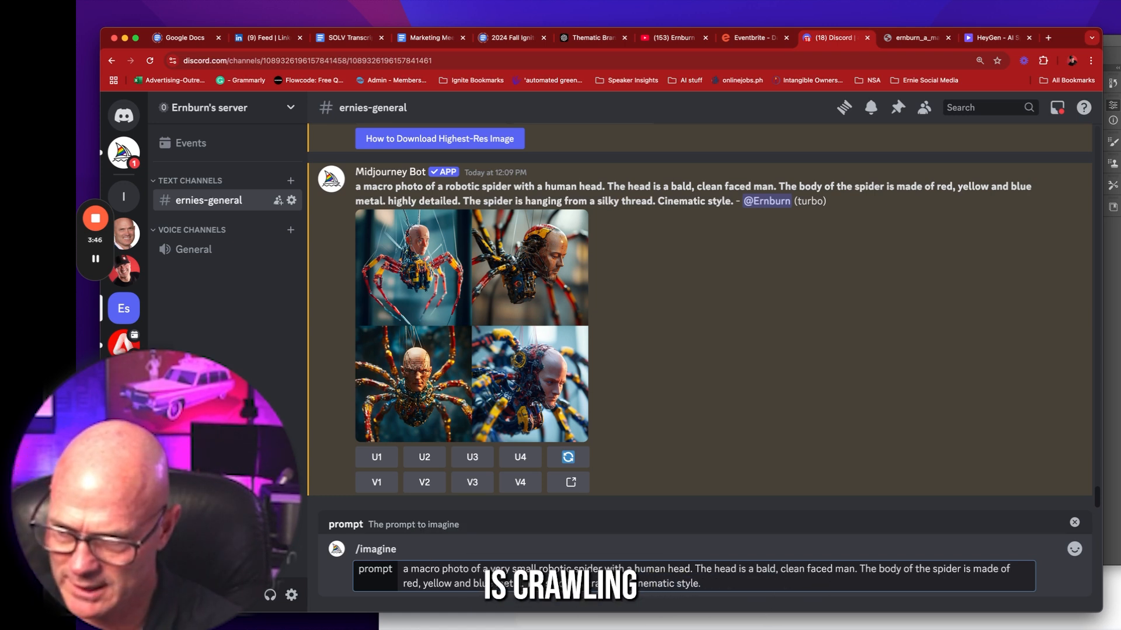
text(on the back of a hand where you can see the detailed pores of teh)
key(BackSpace)
key(BackSpace)
key(BackSpace)
text(h)
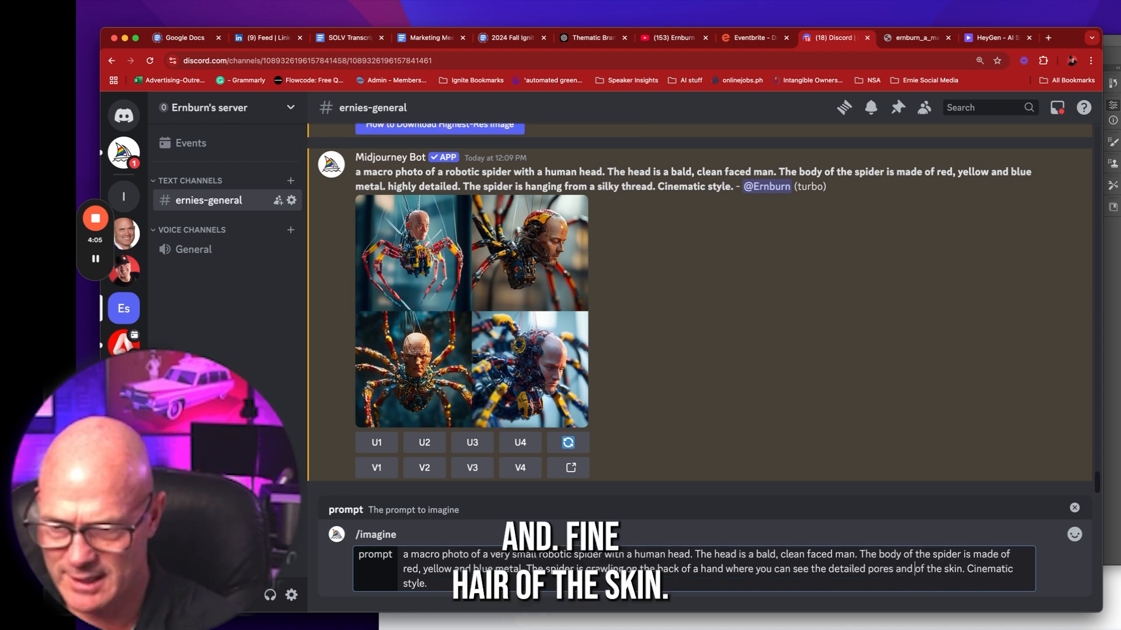
Extend the skin description to "detailed pores and fine hair of the skin" and submit the prompt
text(fine har)
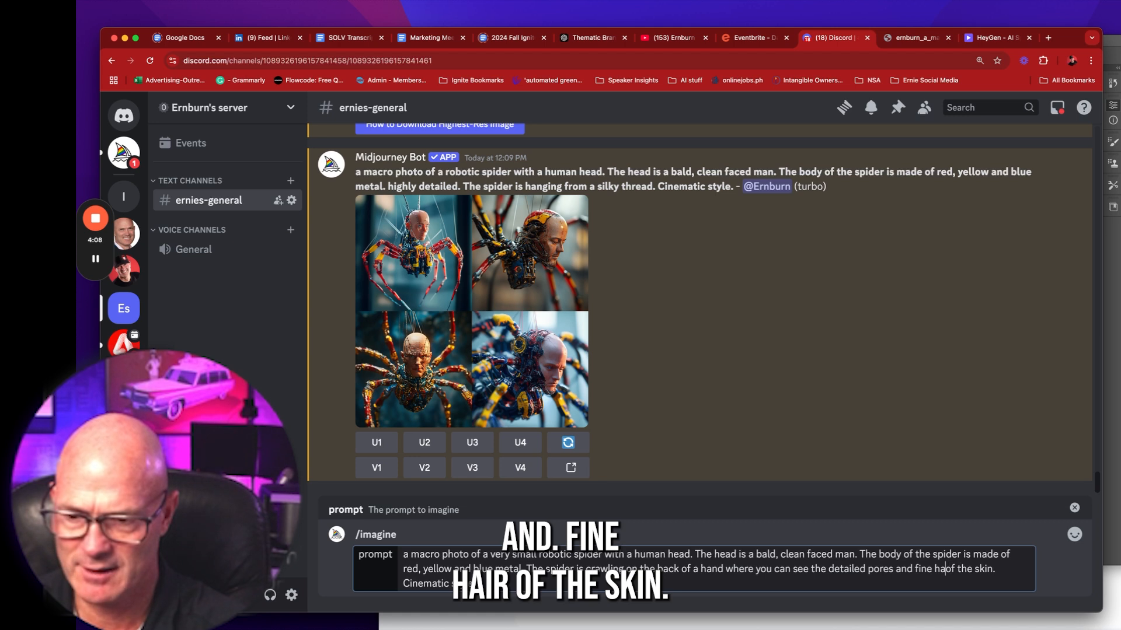
key(BackSpace)
text(ir)
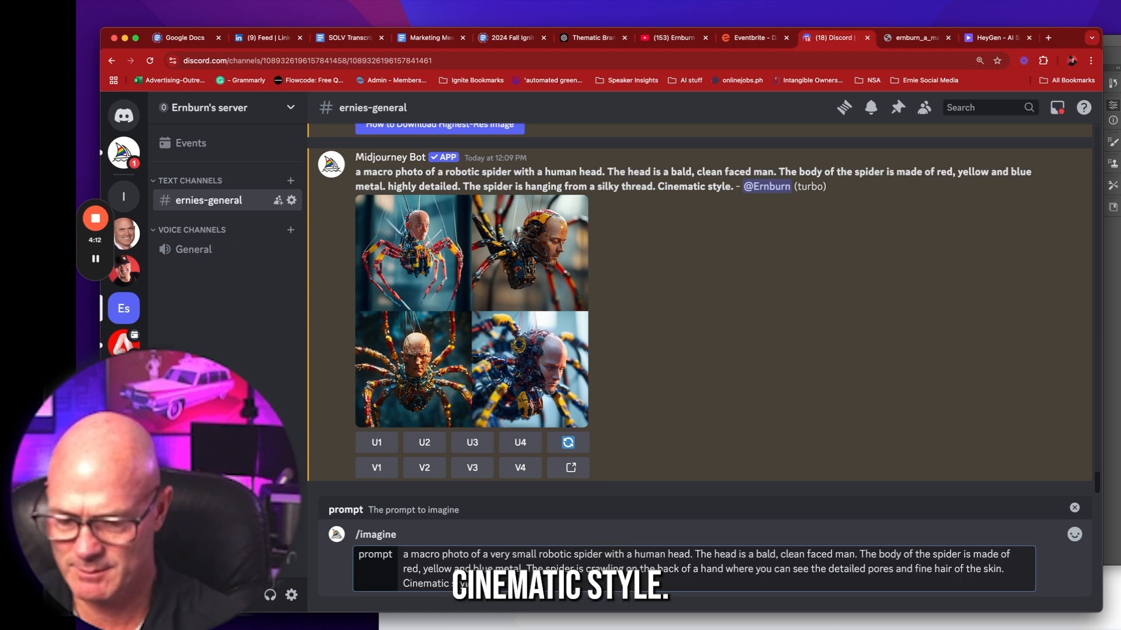
key(Return)
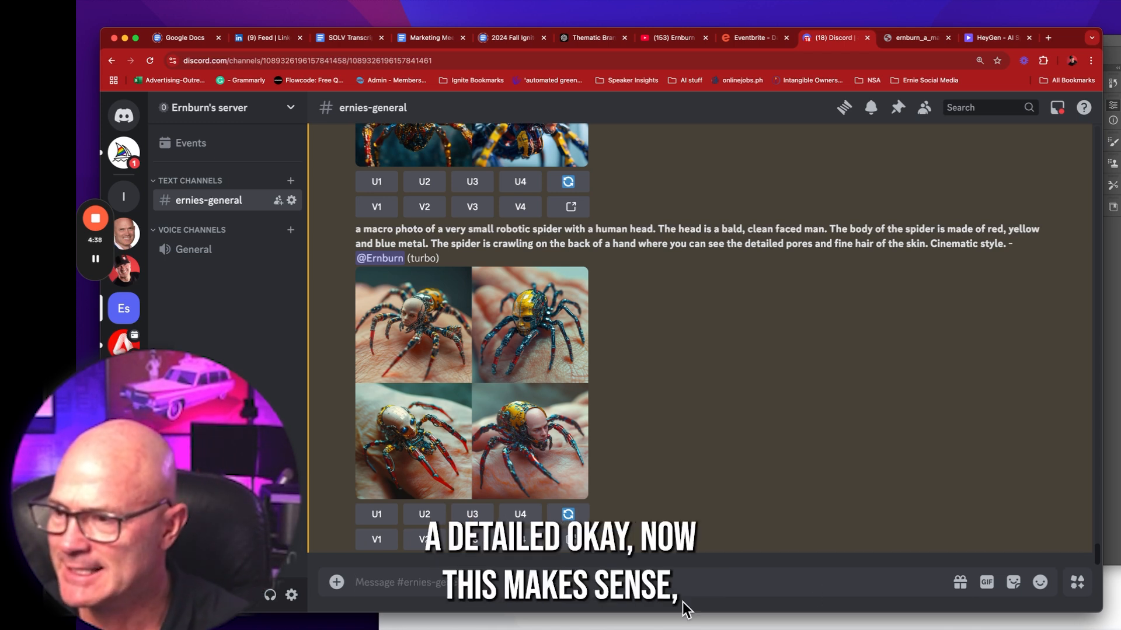
Preview the new spider grid at larger size and upscale its first image
click(433, 461)
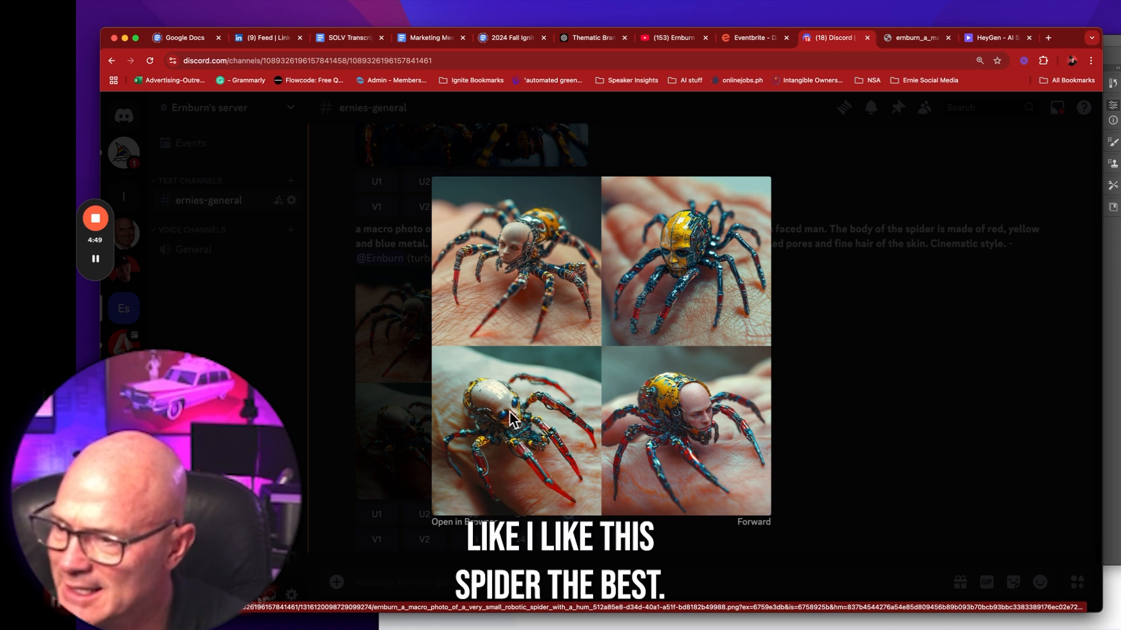
click(569, 511)
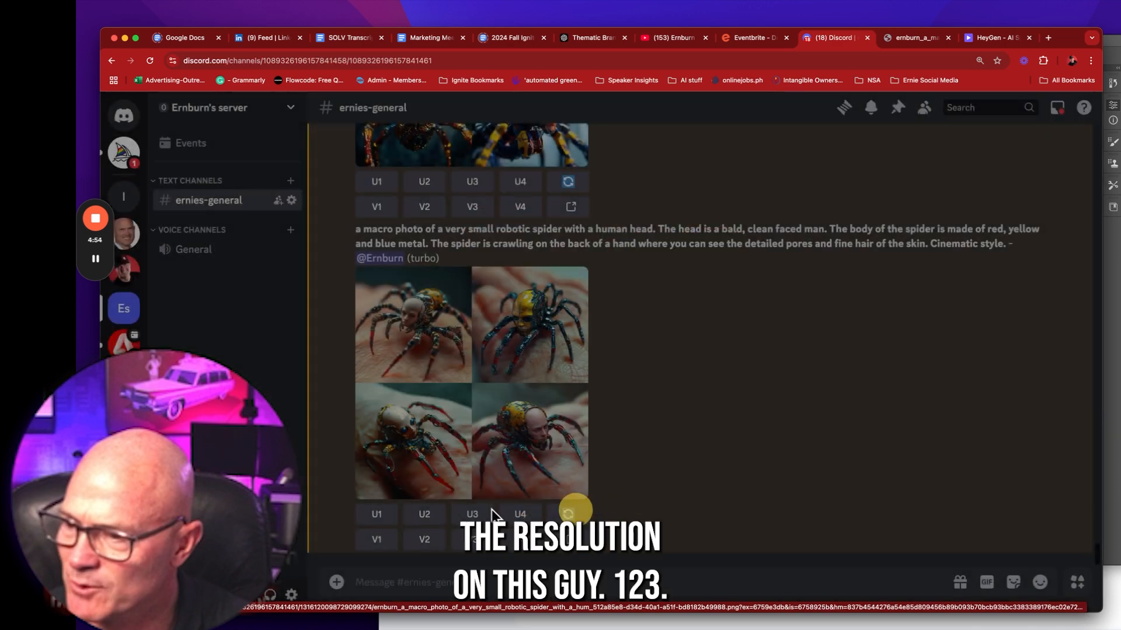
click(423, 361)
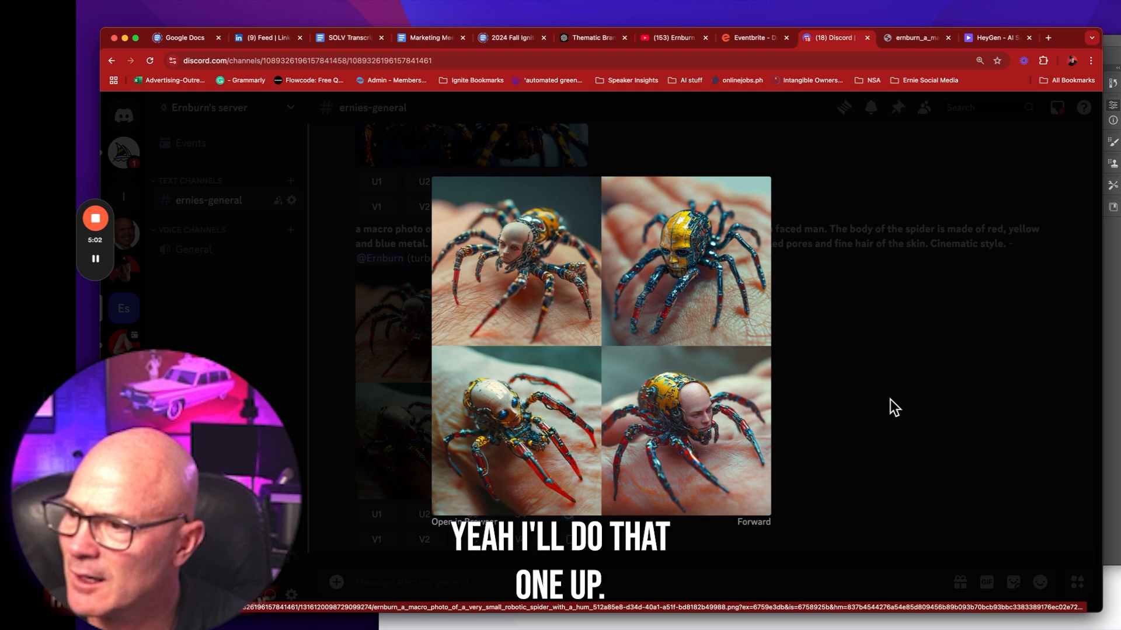
click(889, 405)
click(377, 513)
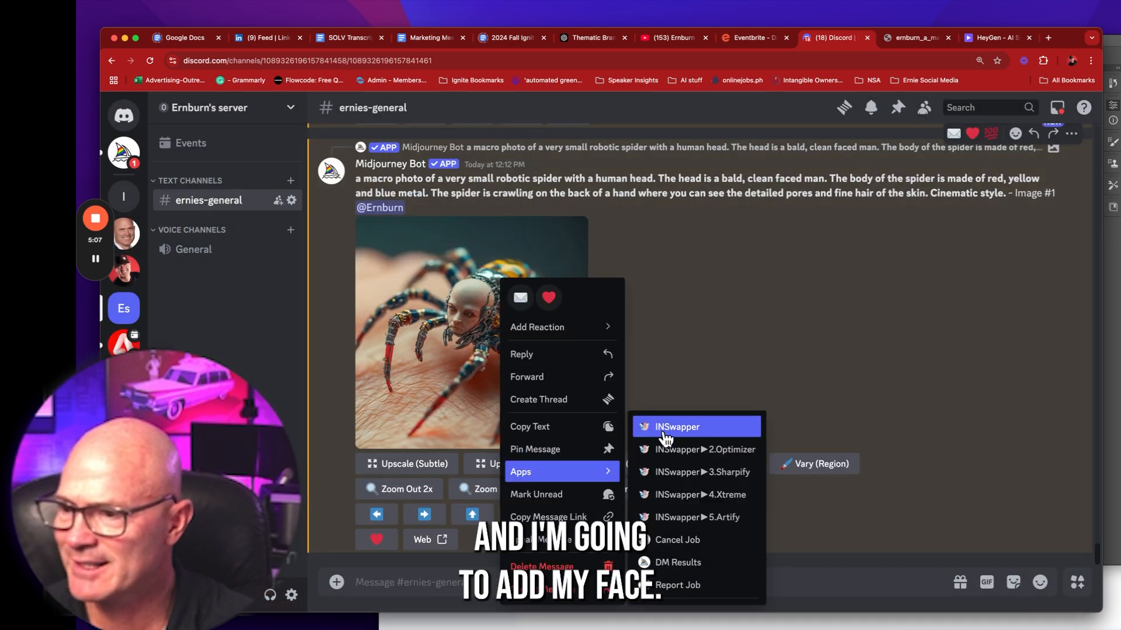
Run INSwapper on the upscaled spider image and open the face-swapped result in the browser
click(663, 431)
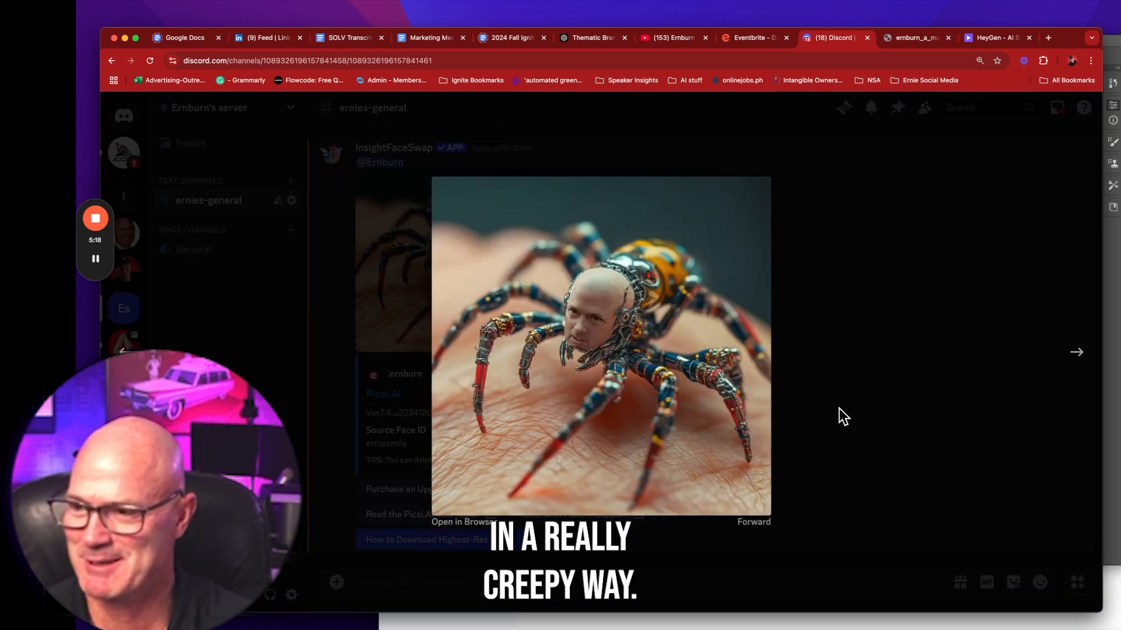
click(485, 525)
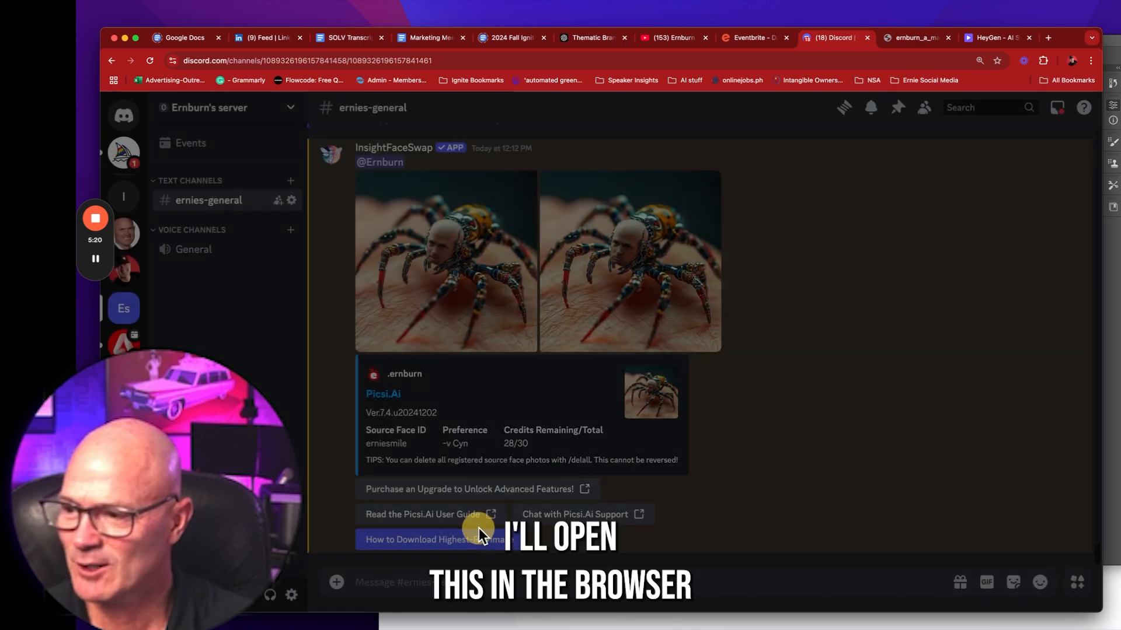
click(482, 292)
click(476, 522)
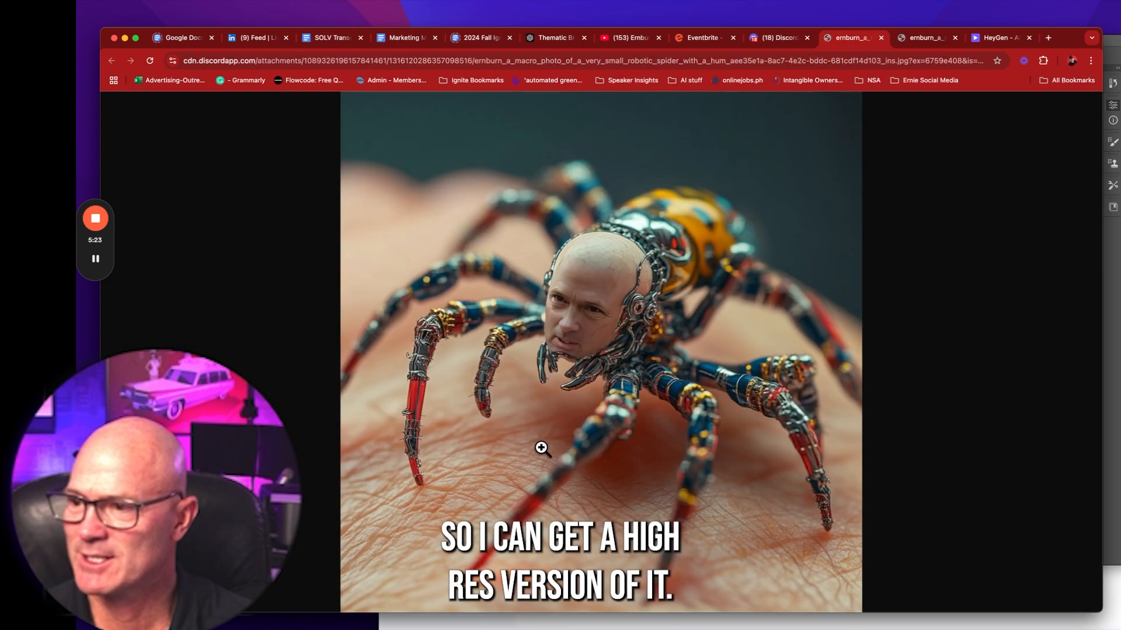
Copy the face-swapped spider image and place it in a new 1024 × 1024 px document in Photoshop
click(565, 421)
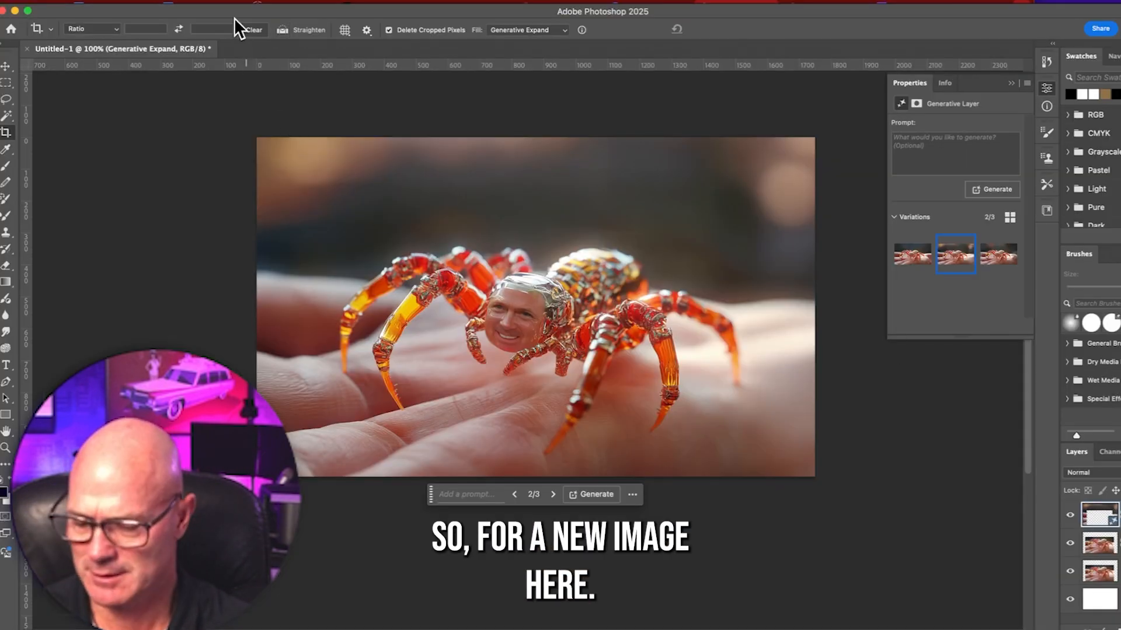
key(super+n)
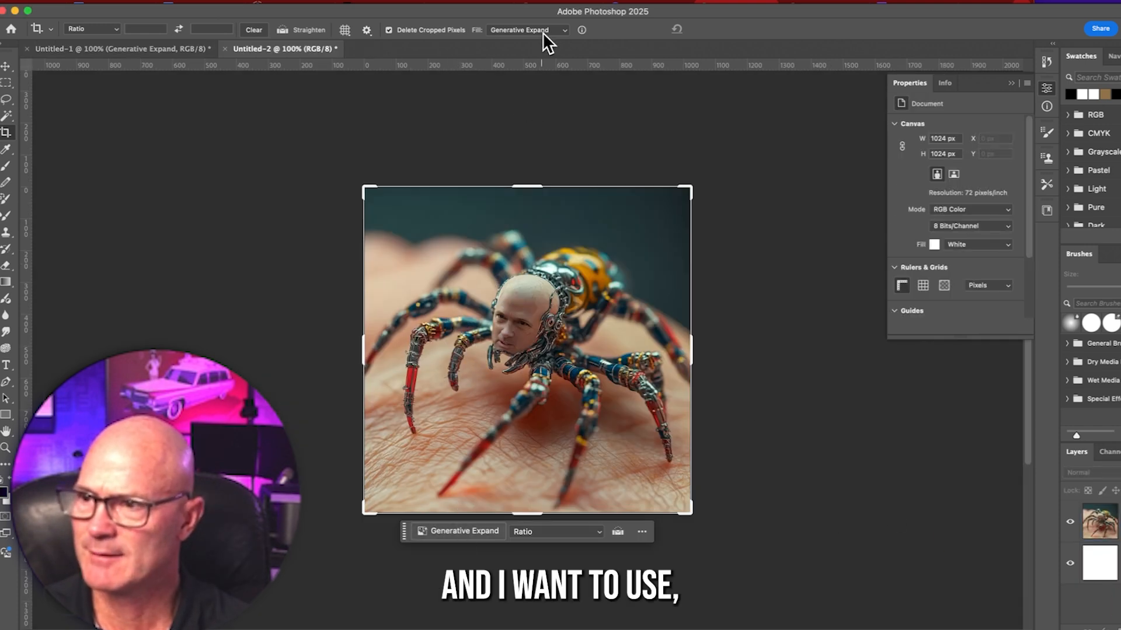
Extend the canvas above and on both sides of the spider image and fill it with Generative Expand, without a prompt
drag(363, 187, 344, 172)
drag(707, 176, 721, 170)
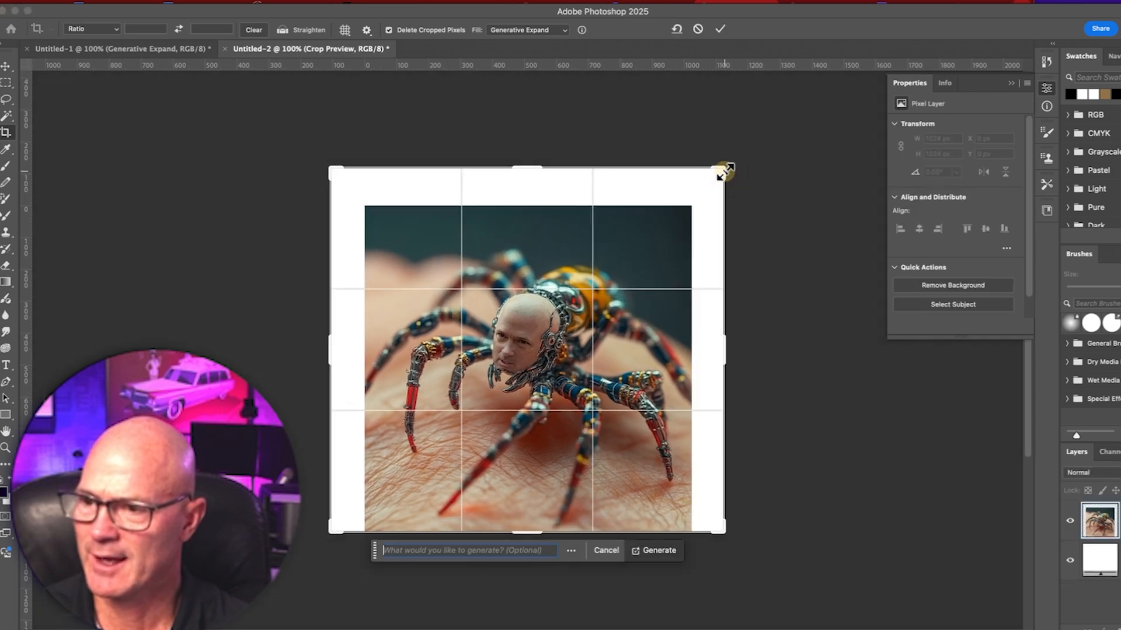
click(645, 555)
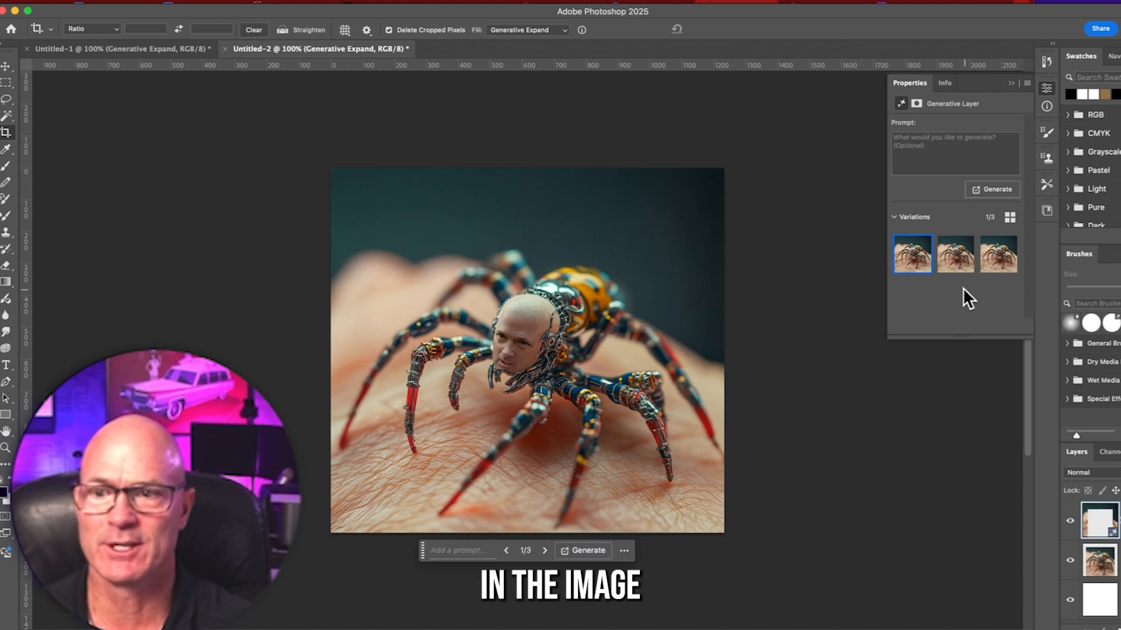
Compare the three Generative Expand variations, keep the third one, and merge the generated layer with the spider image
click(954, 262)
click(995, 267)
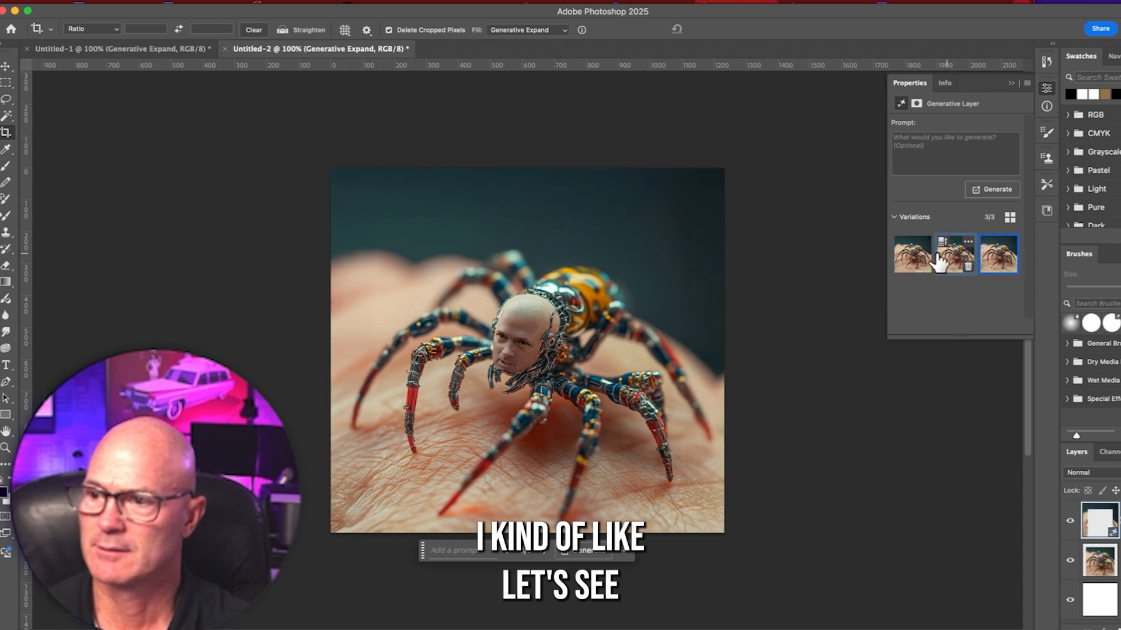
click(915, 257)
click(1000, 261)
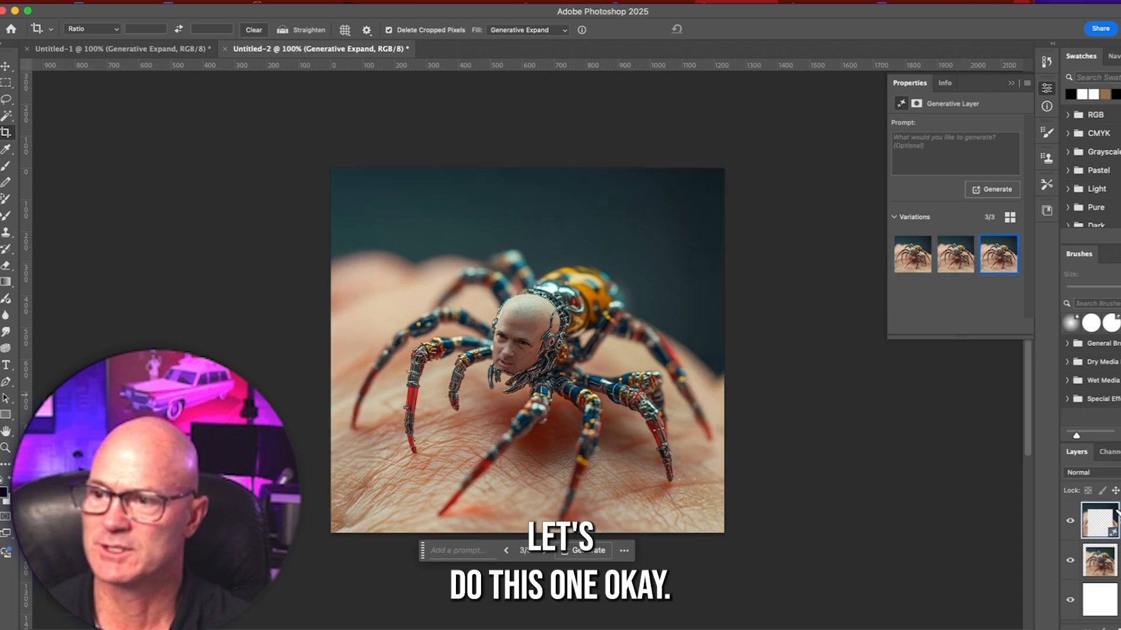
key(super+e)
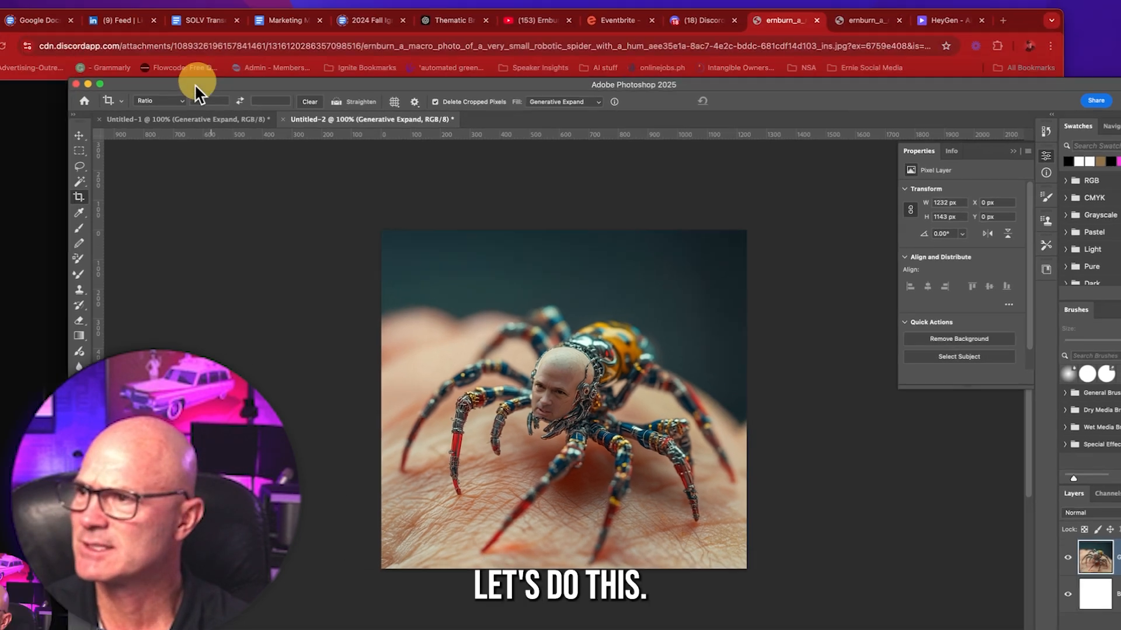
Switch to the browser and search Google Images for "amazing spiderman type"
click(419, 62)
text(amazing )
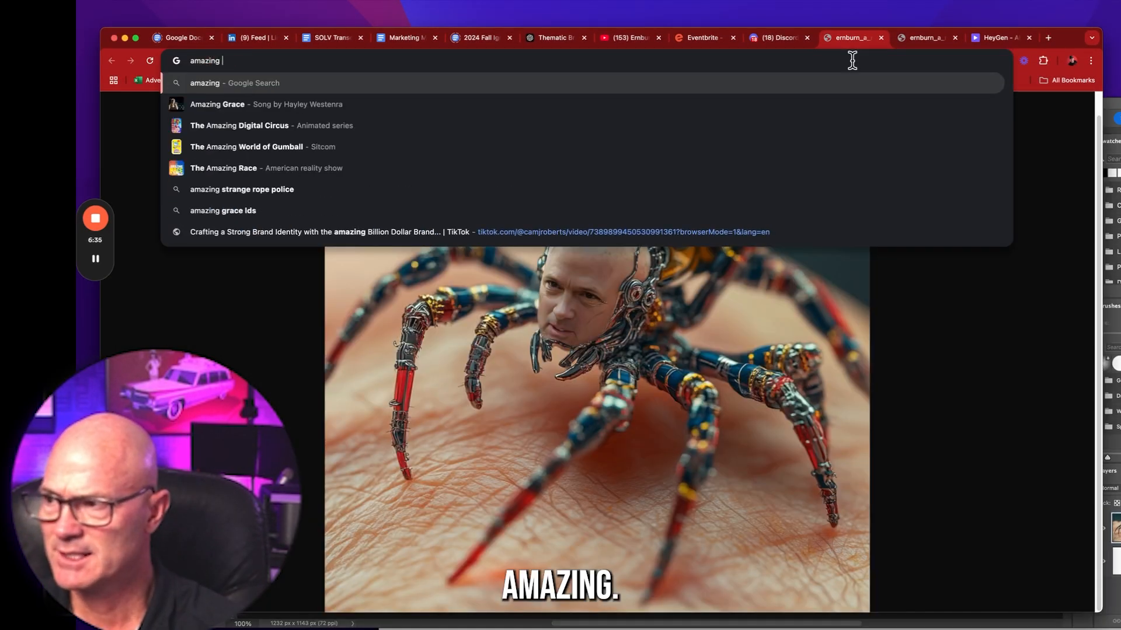
text(spiderman)
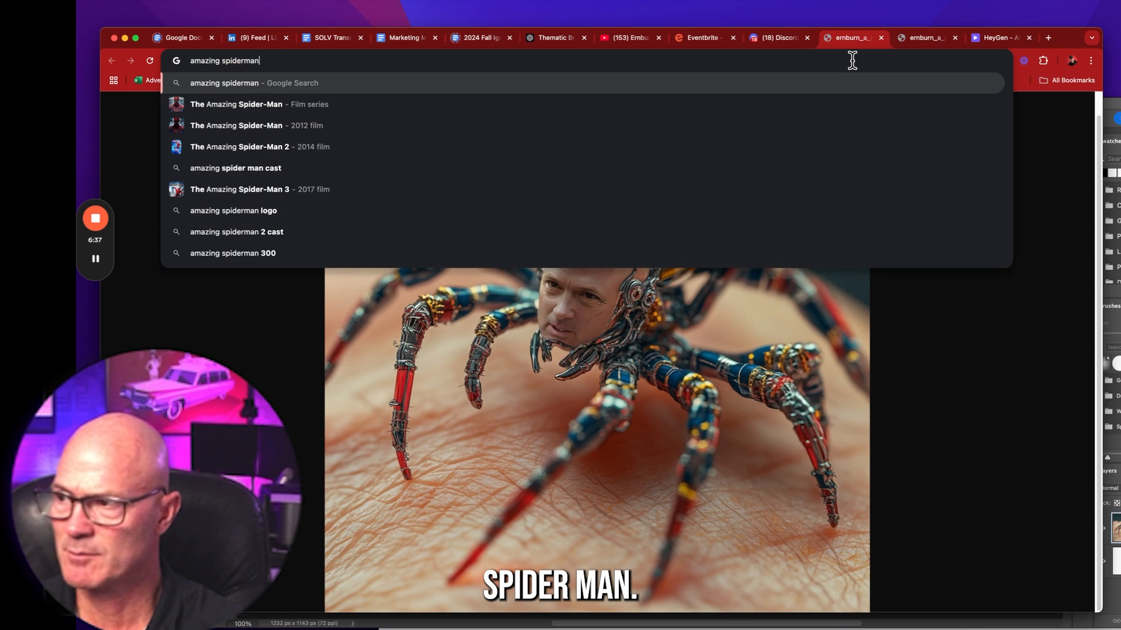
text( type)
key(Return)
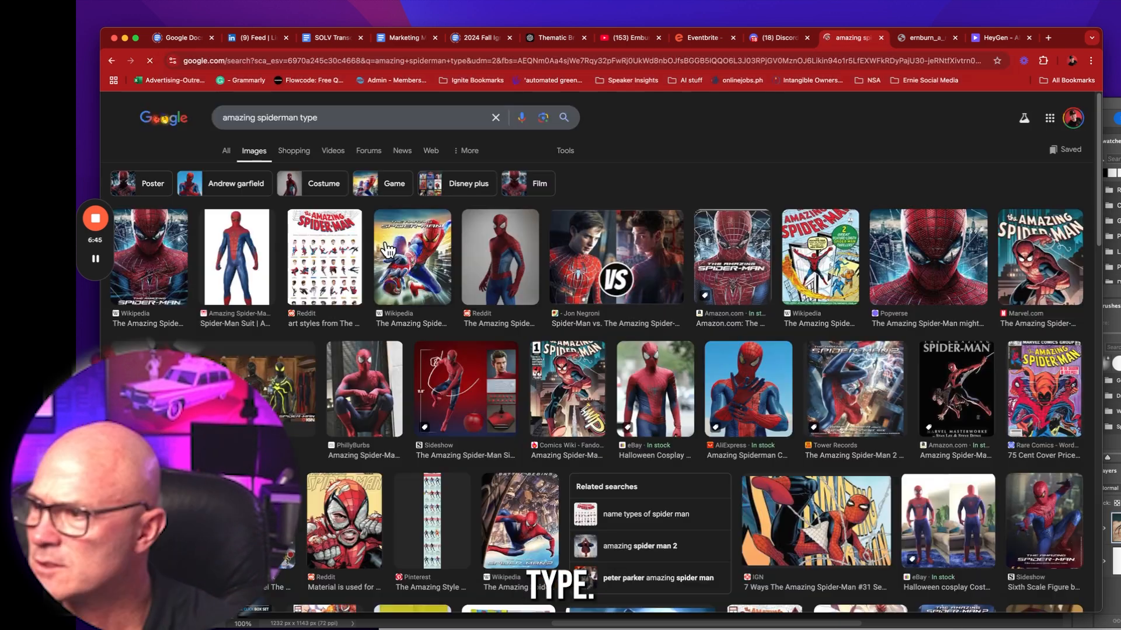
Copy the Reddit image of Spider-Man art styles and paste it into a new Photoshop document as a lettering reference
click(330, 230)
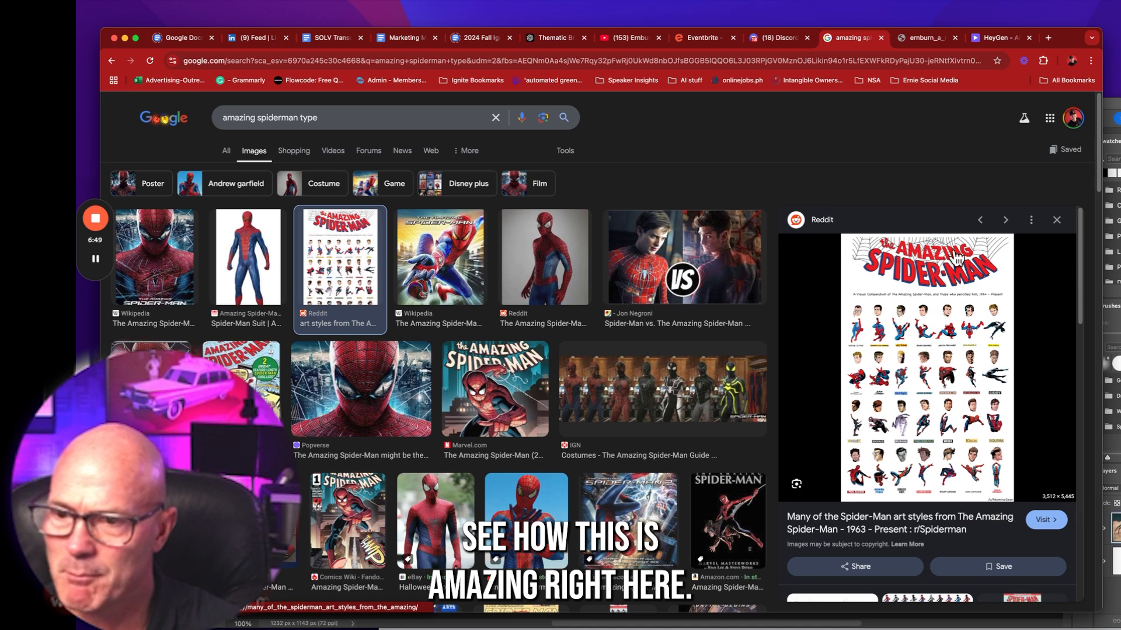
right_click(931, 269)
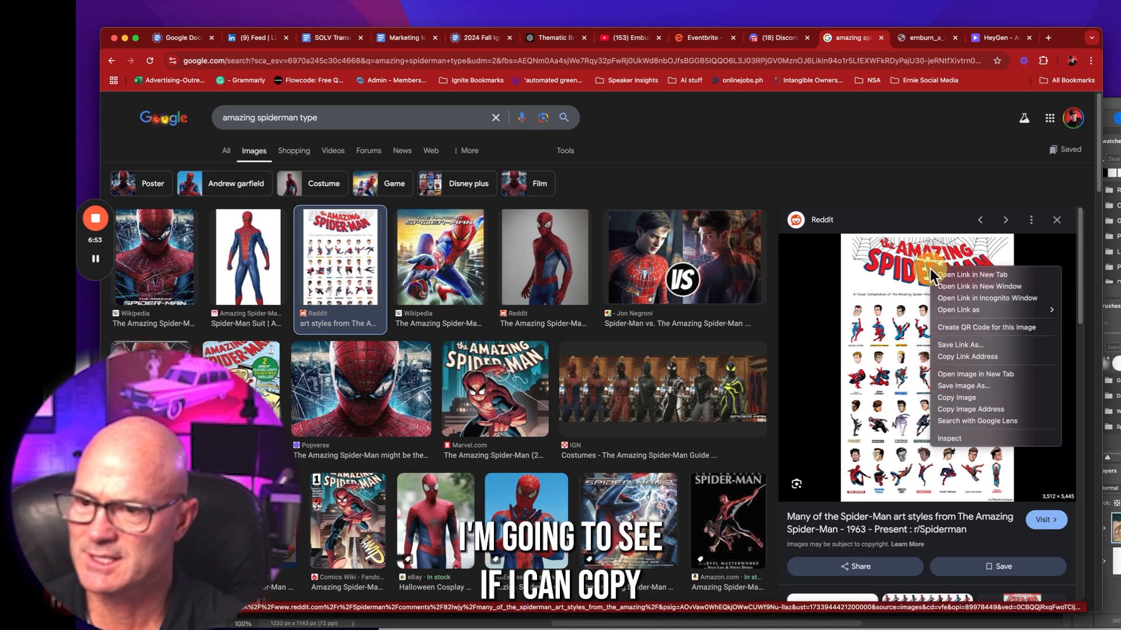
click(957, 397)
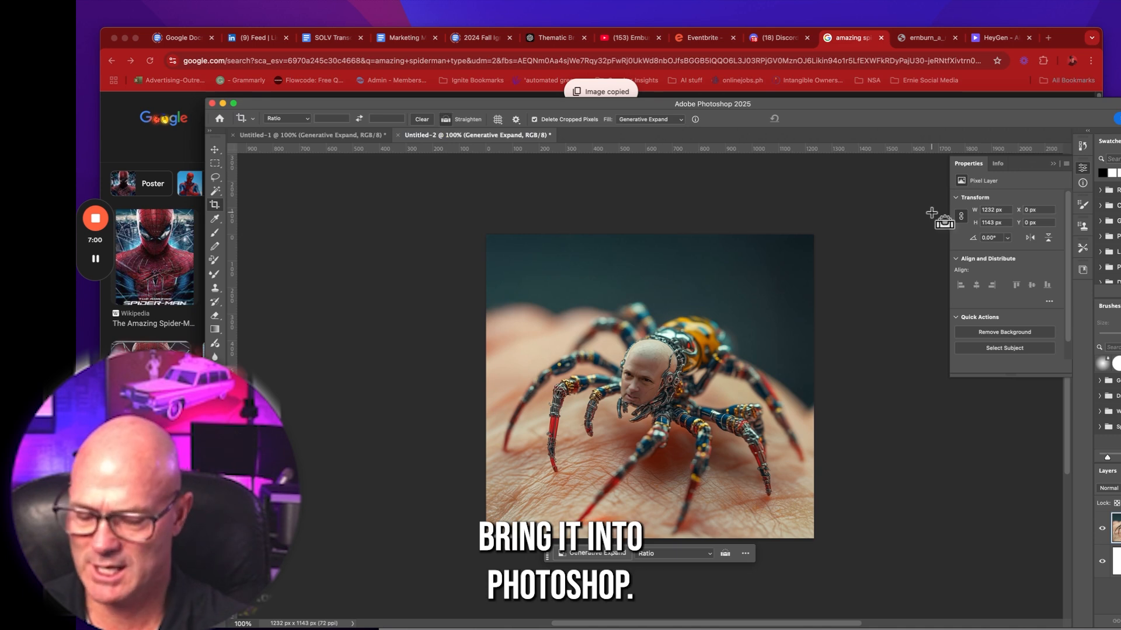
key(super+v)
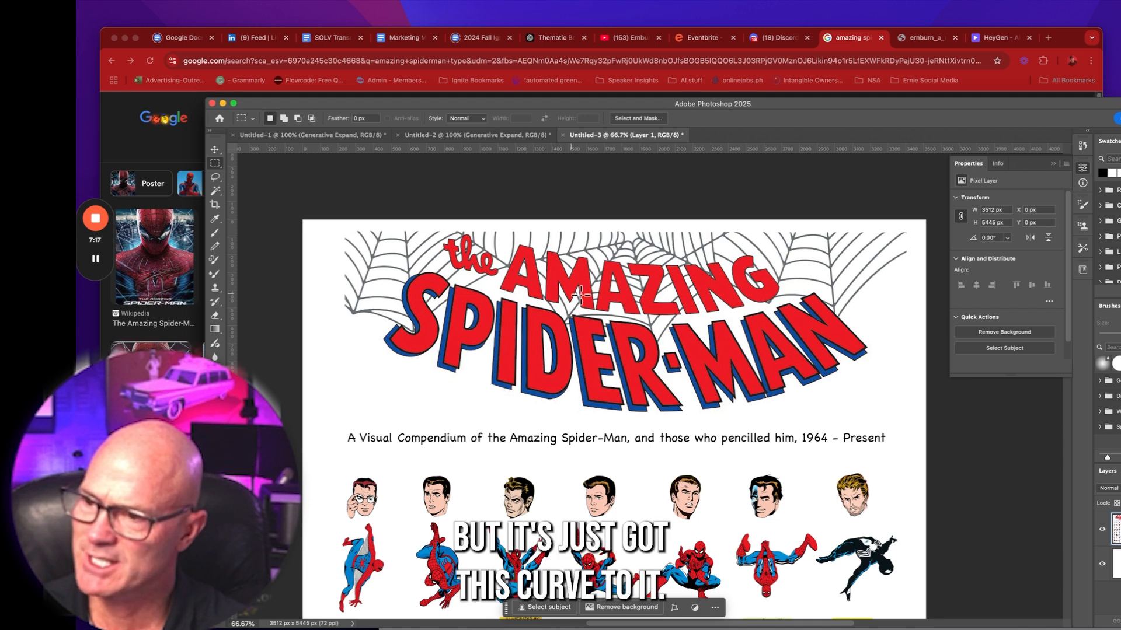
Add the white centred text "Get Bit by a AI Spider!" above the spider in the Untitled-2 document
click(500, 137)
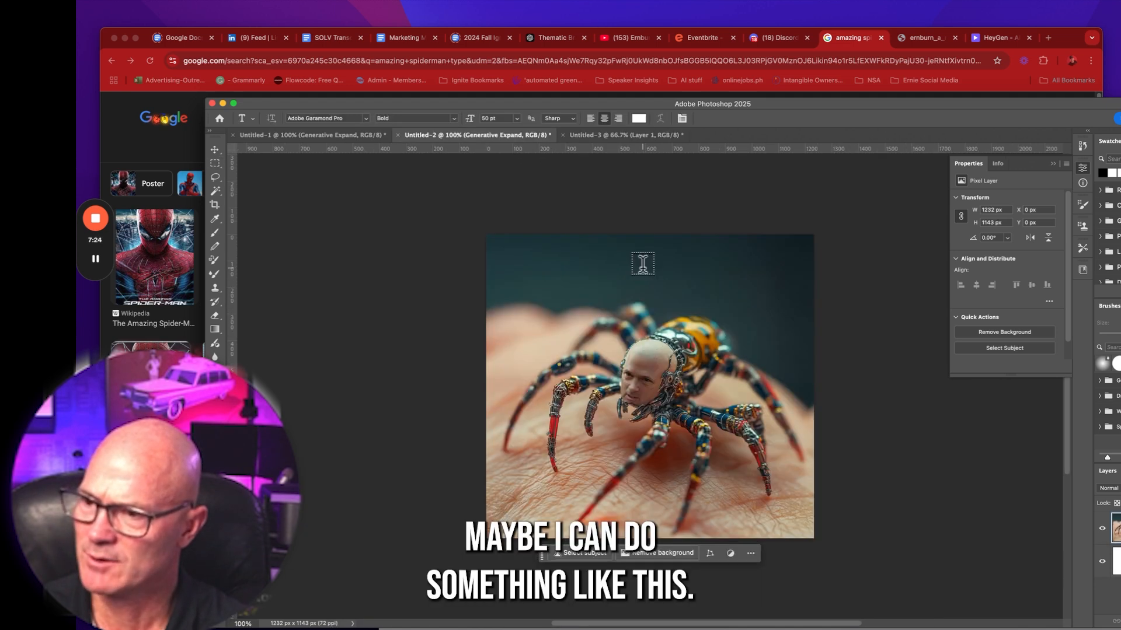
click(645, 266)
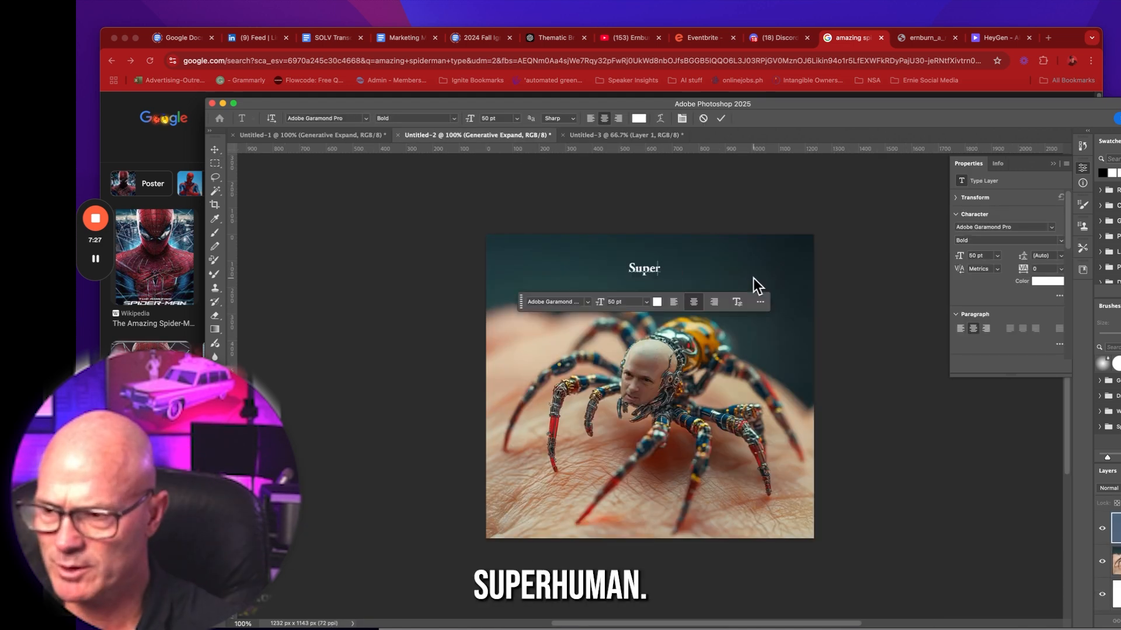
key(BackSpace)
key(BackSpace)
key(BackSpace)
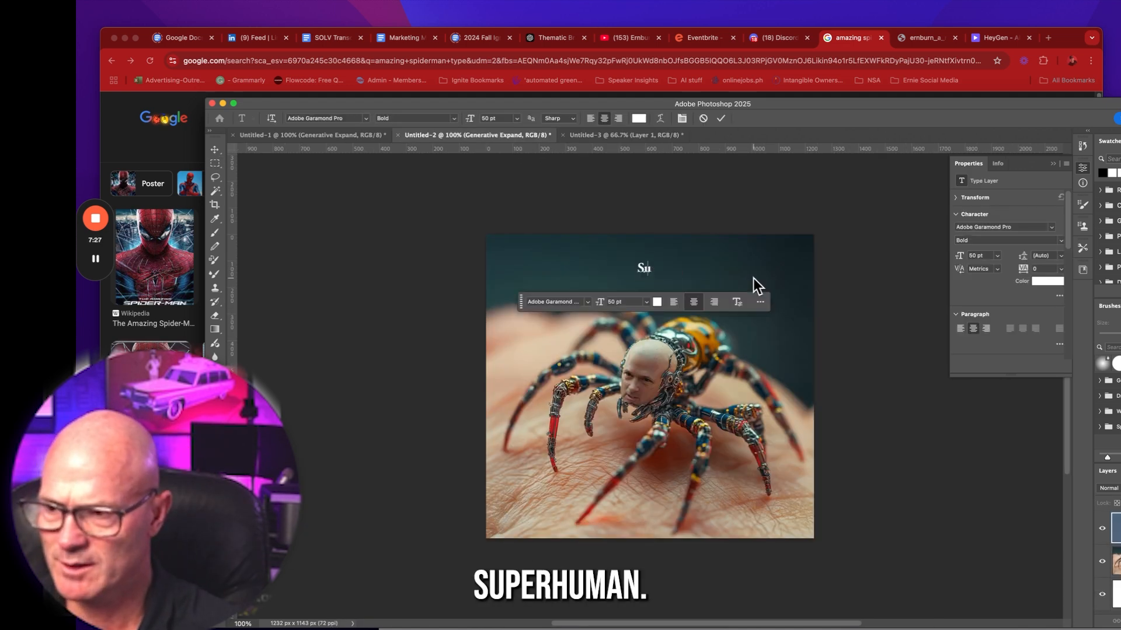
text(Get)
text( Bit by a )
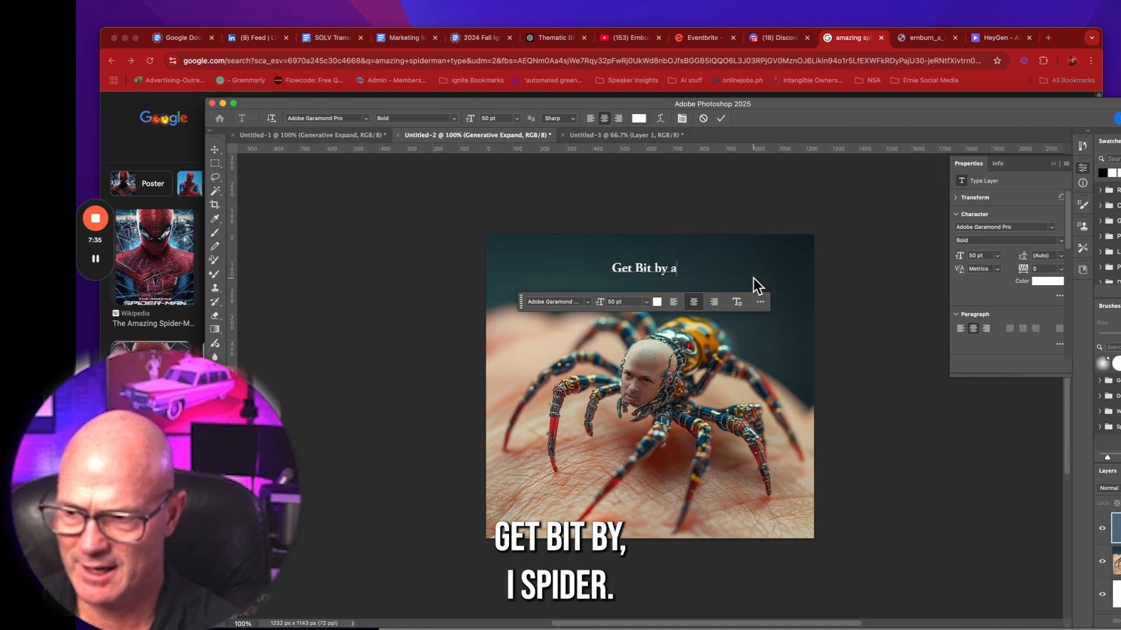
text(AI Spider)
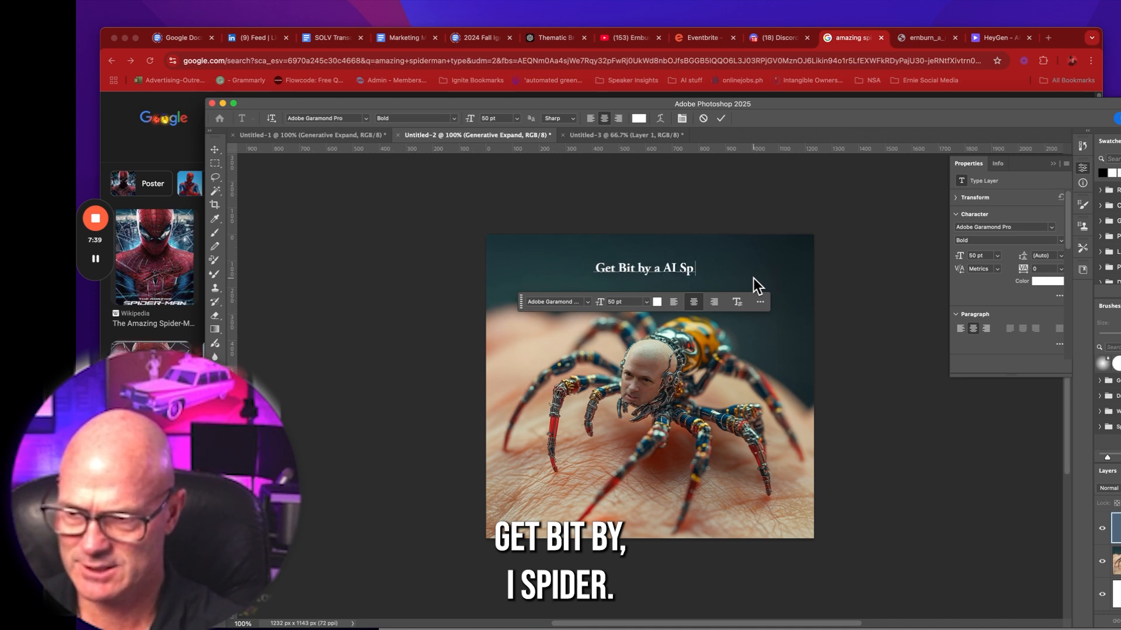
text(!)
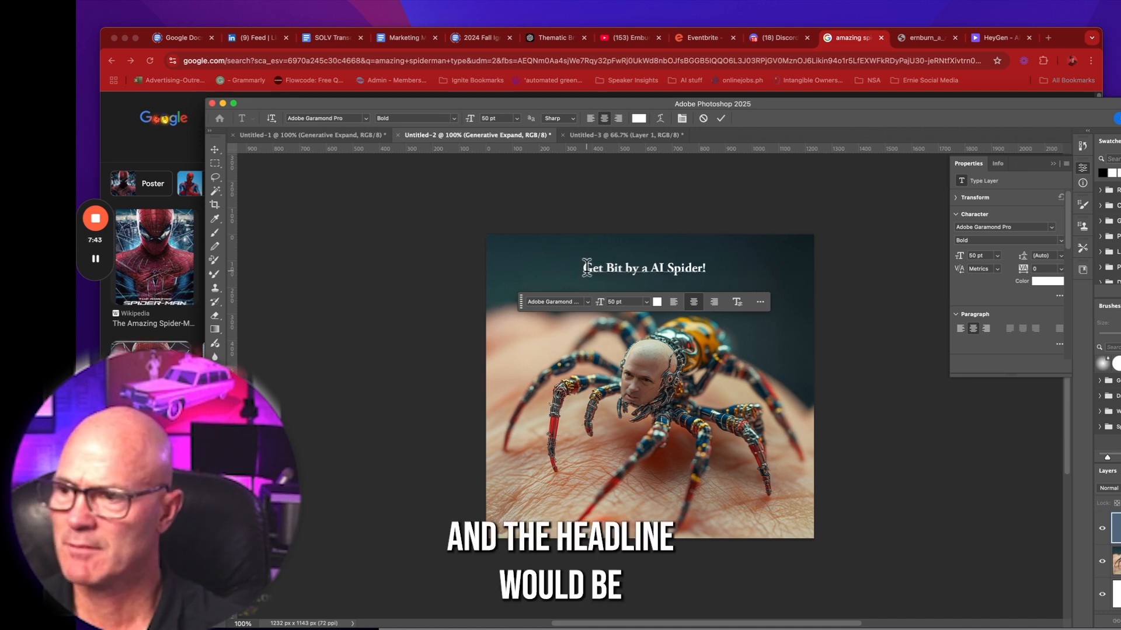
Insert the headline "Become Superhuman" on its own line above "Get Bit by a AI Spider!"
click(713, 293)
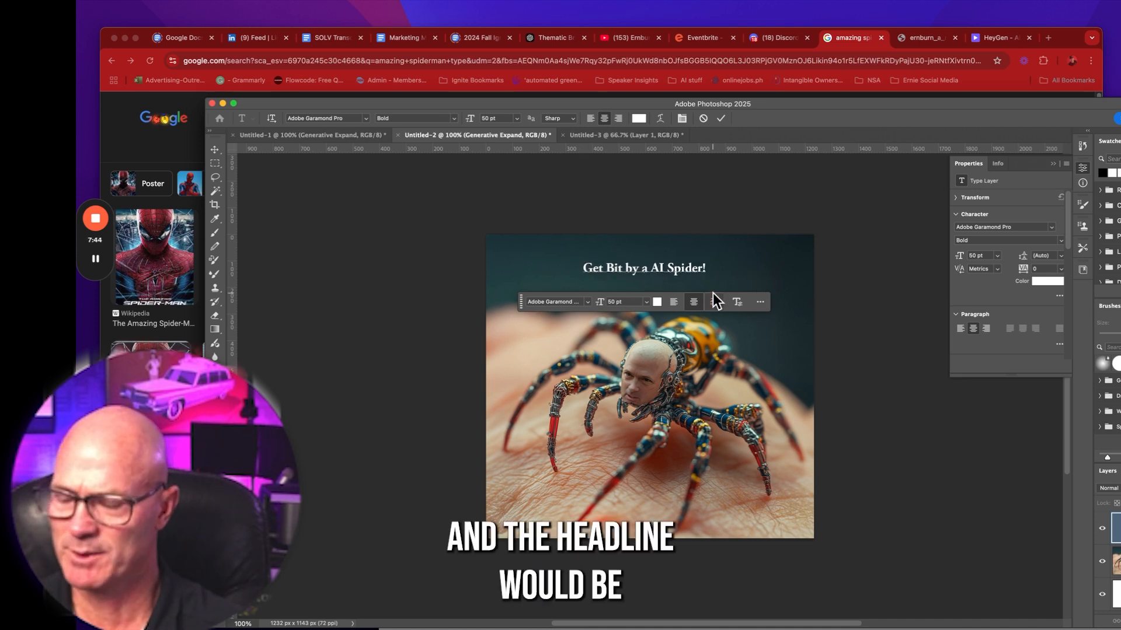
text(Become Superhuma)
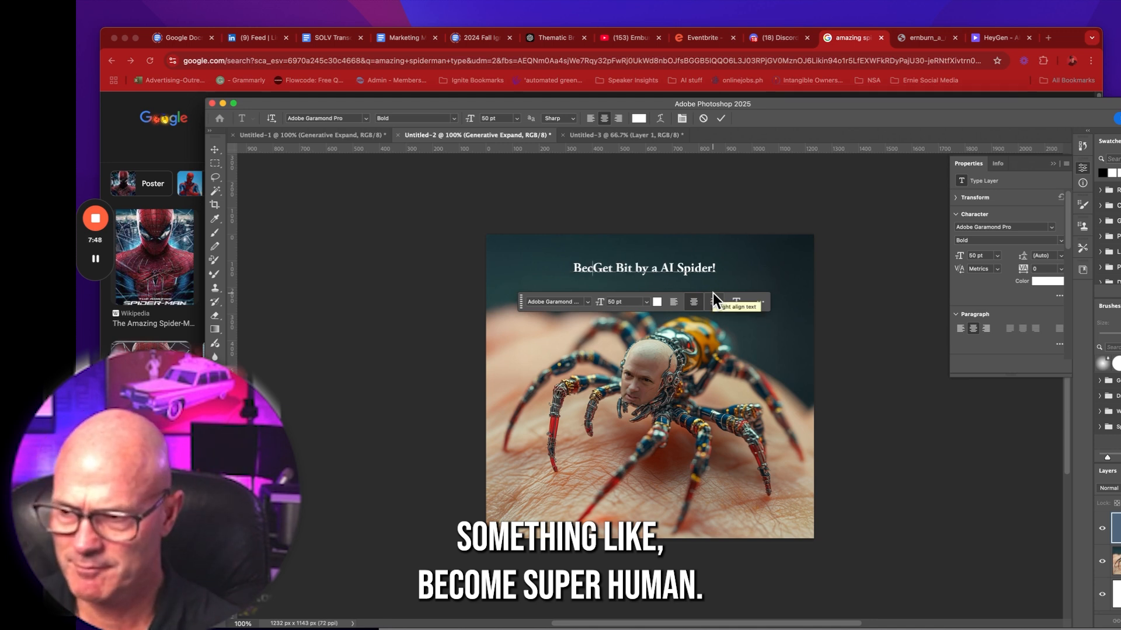
text(n)
key(Return)
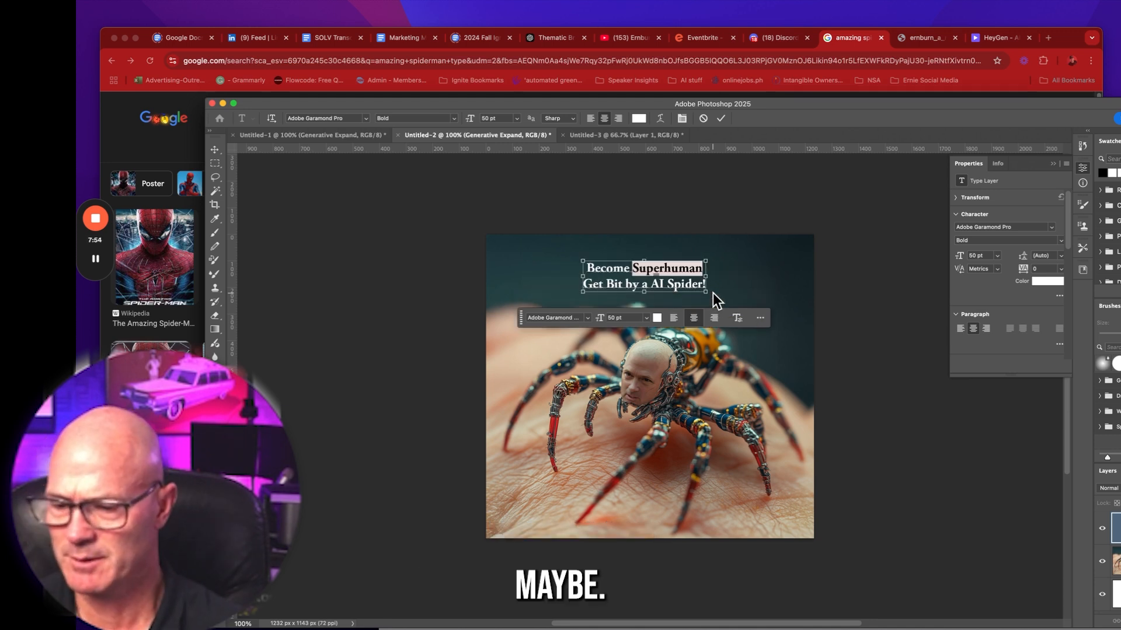
Replace "Superhuman" in the headline with "The Amazing AI Creator"
click(639, 271)
double_click(639, 269)
text(The Amazing)
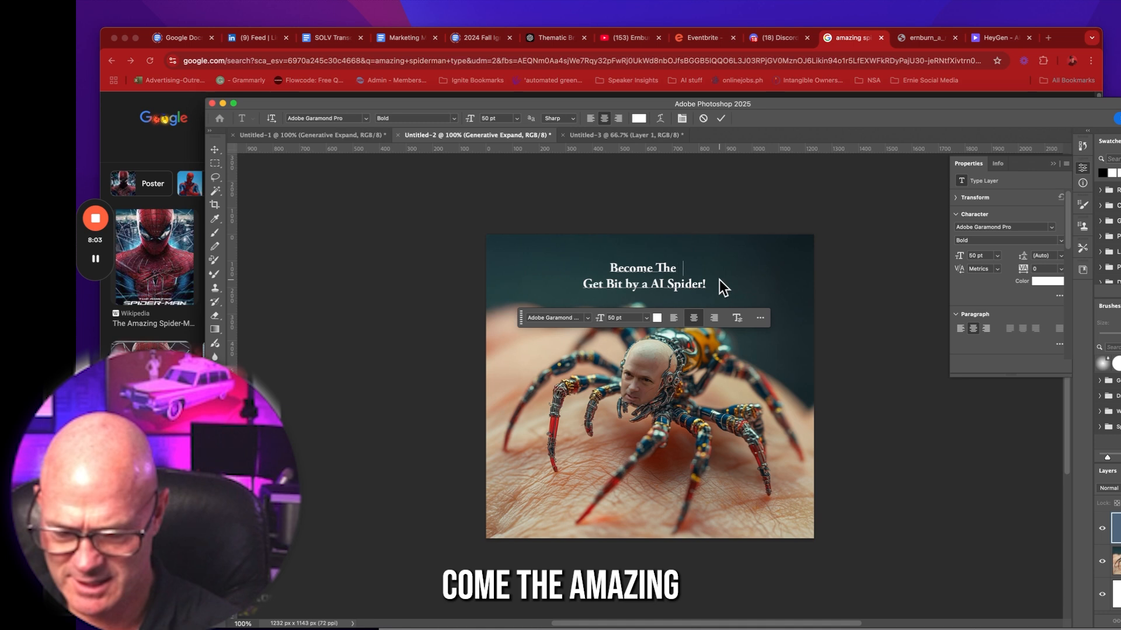
text( AI Creator)
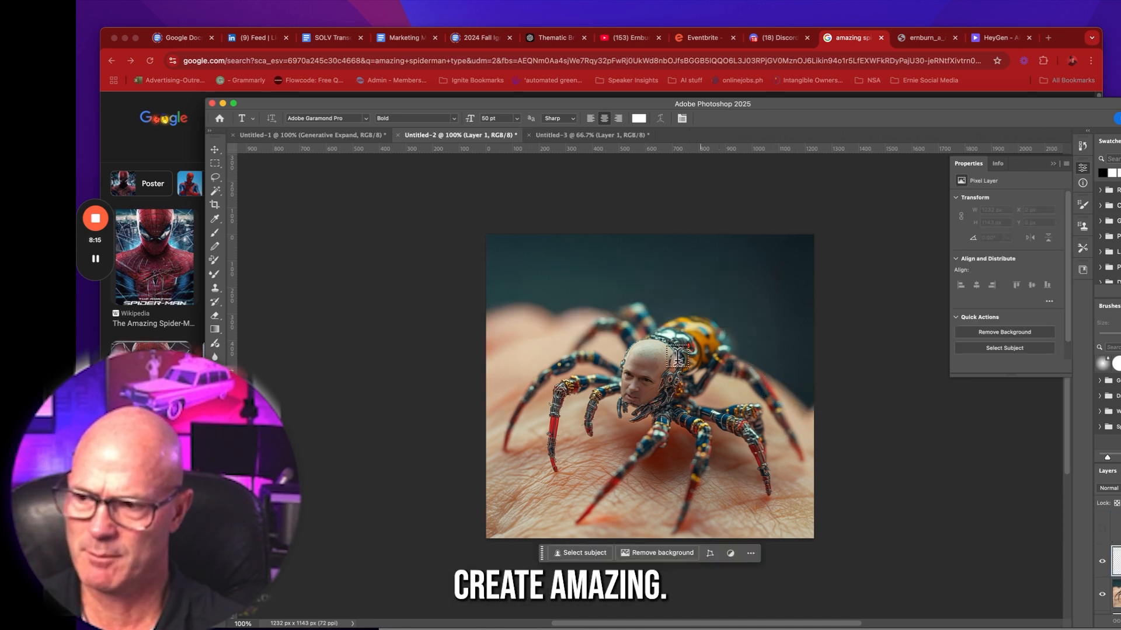
Add a separate text layer reading "AMAZING" over the spider in Helvetica Bold and enlarge it to 183 pt
click(645, 343)
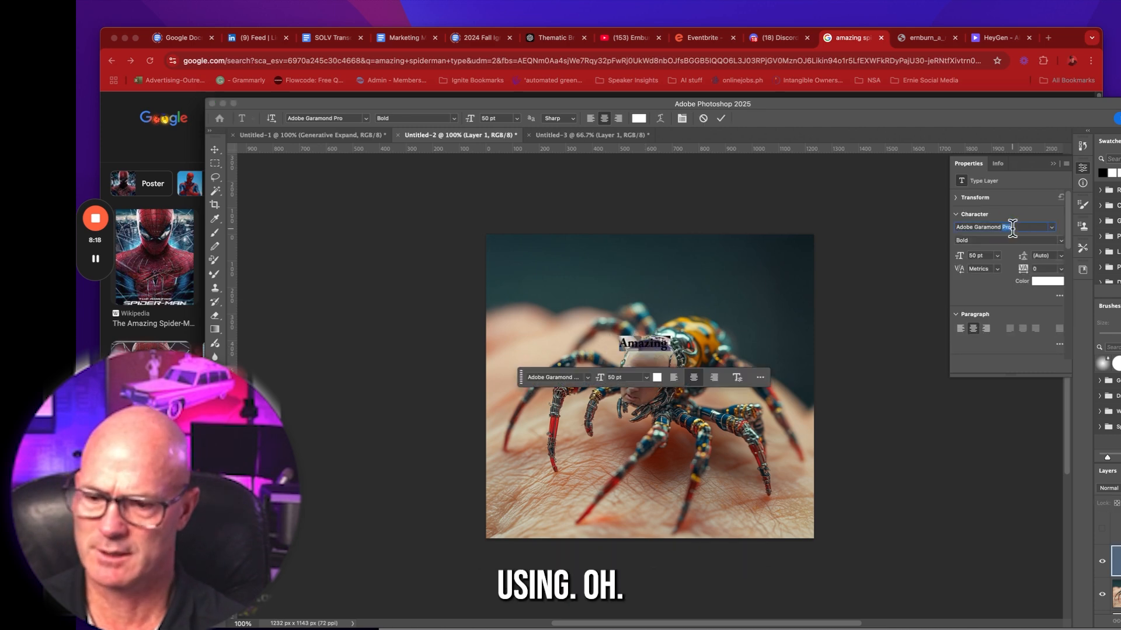
click(1008, 227)
text(e)
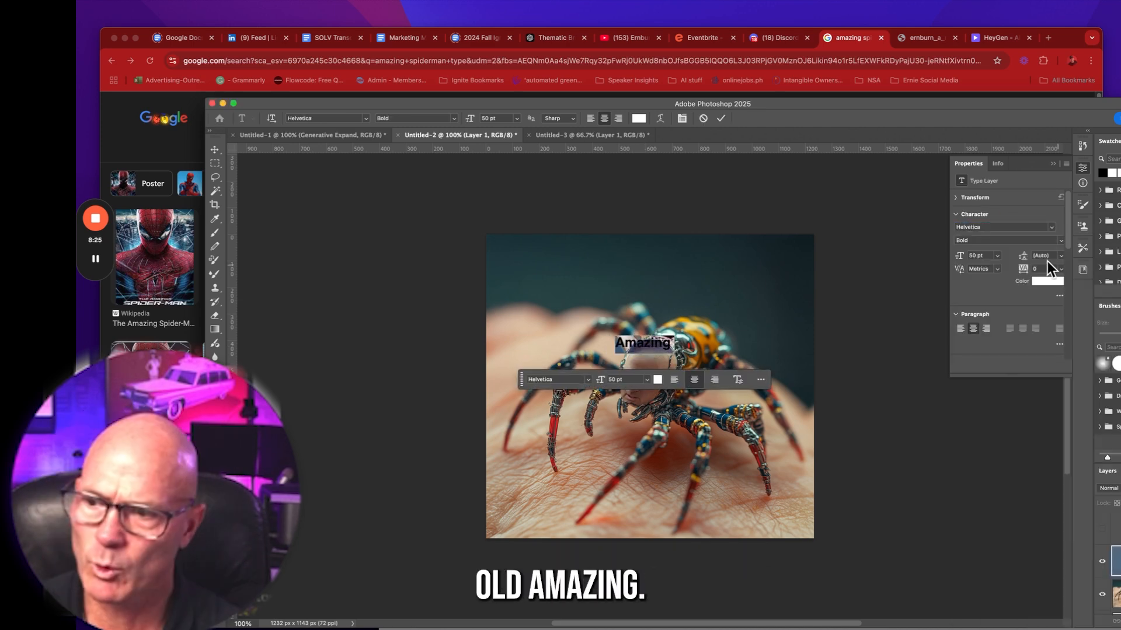
text(AMAZING)
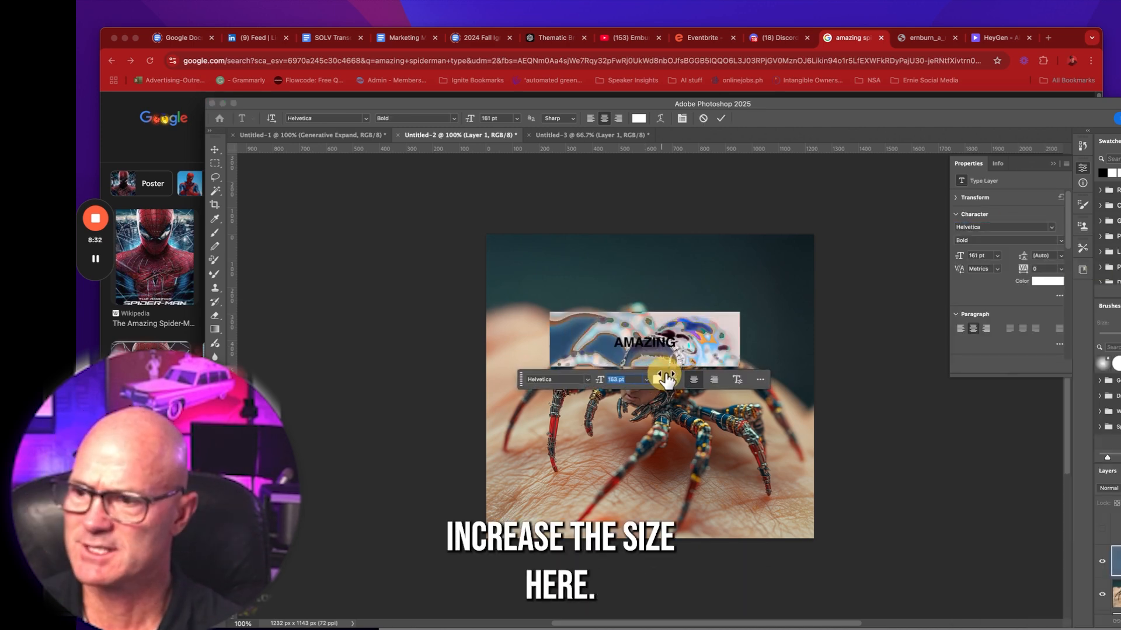
drag(600, 379, 677, 381)
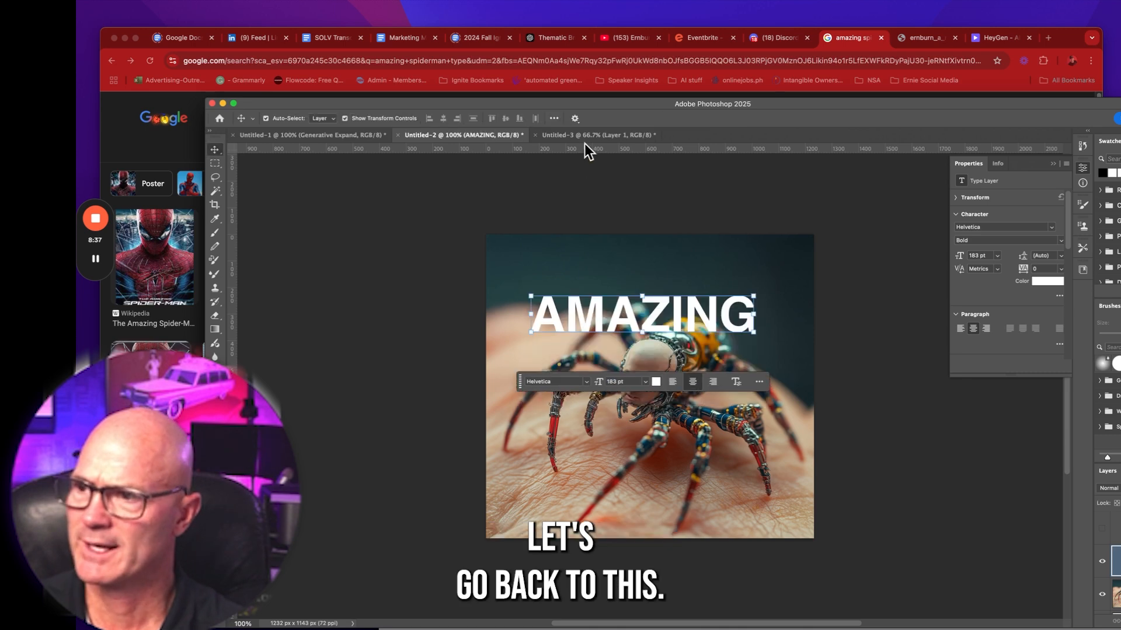
Check the curved Spider-Man reference lettering, and move the AMAZING text, rasterized, down over the spider's head
click(583, 134)
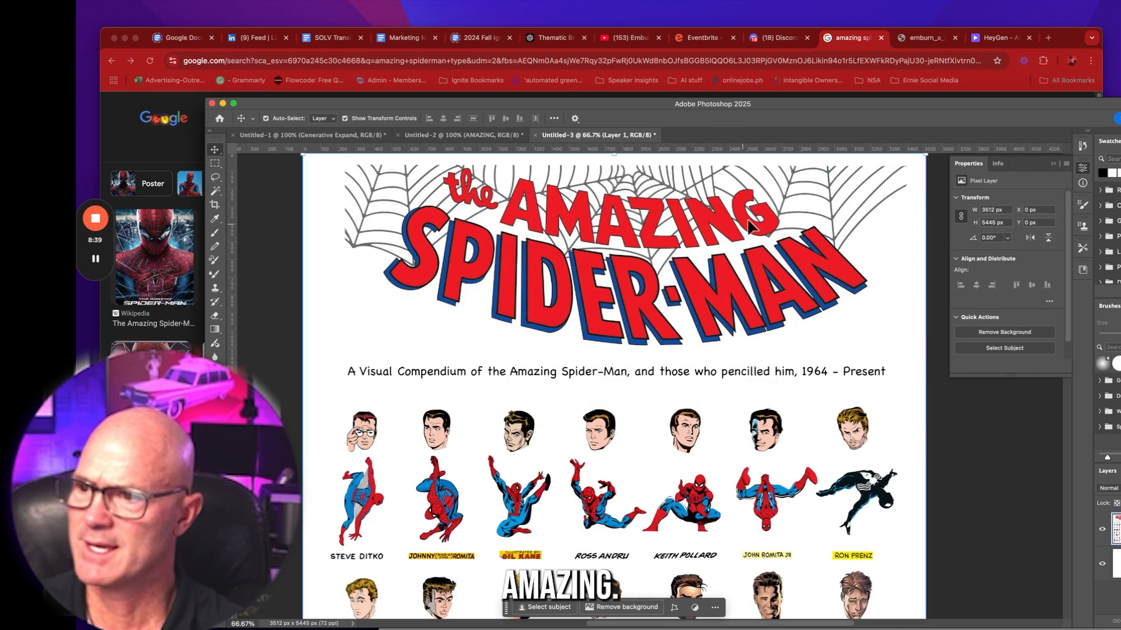
click(464, 135)
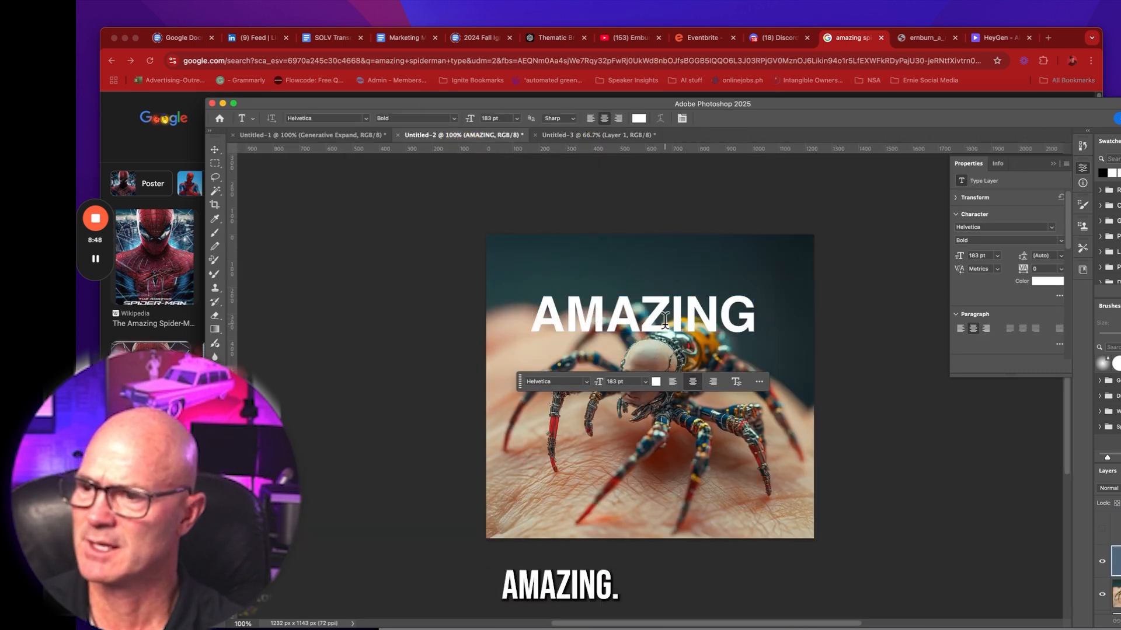
double_click(665, 320)
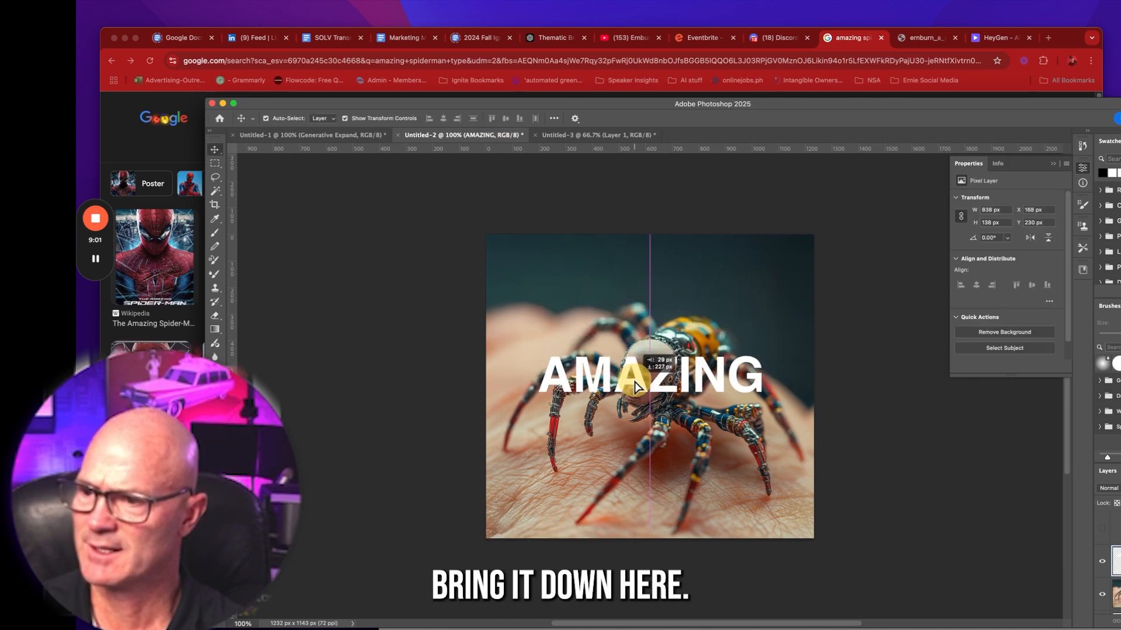
click(330, 1)
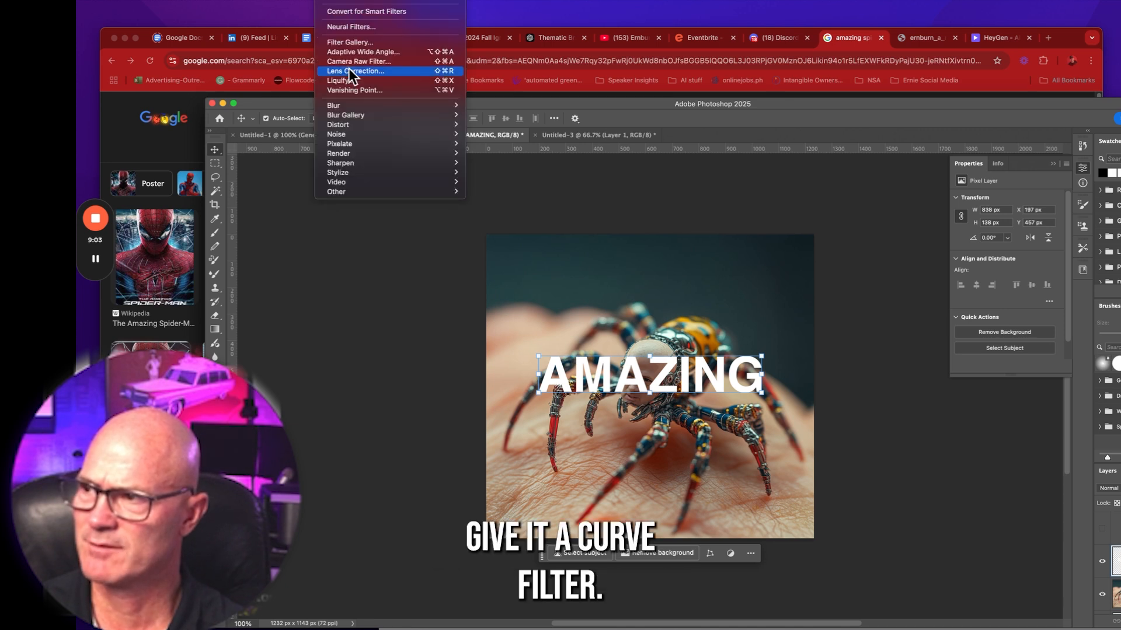
mouse_move(358, 105)
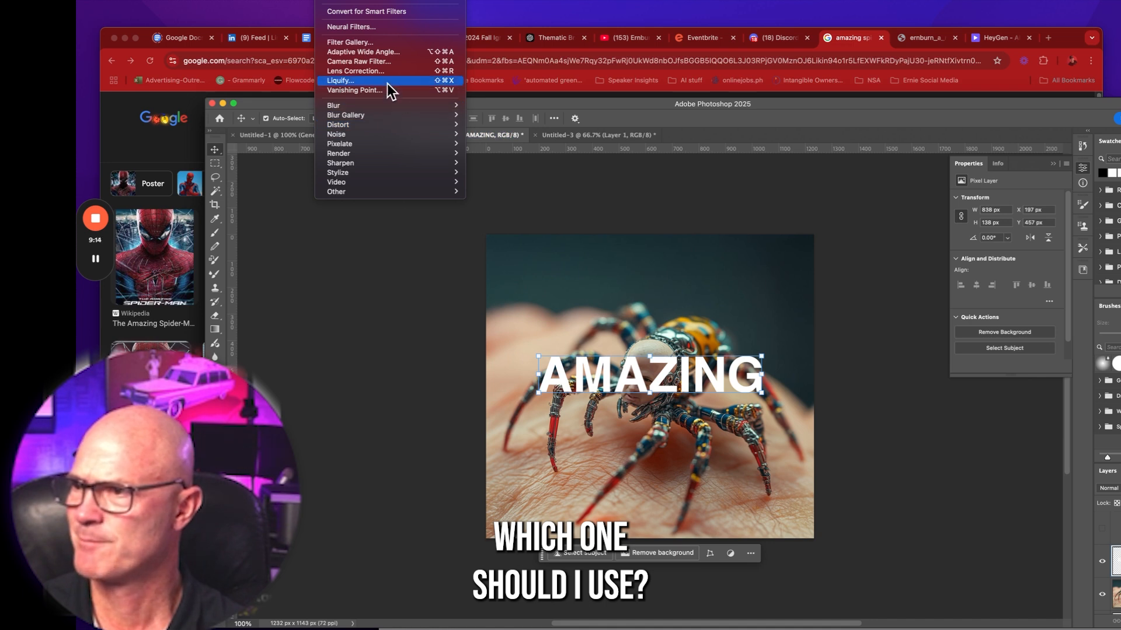
click(280, 46)
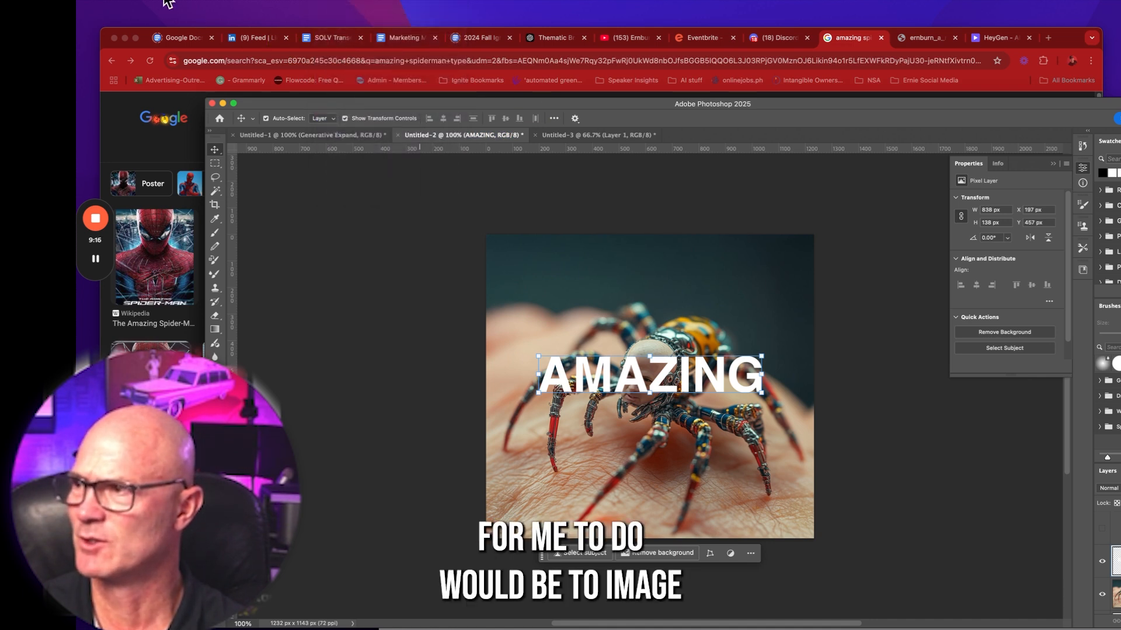
Start warping the rasterized AMAZING lettering so its middle bows downward like the Spider-Man title
click(220, 0)
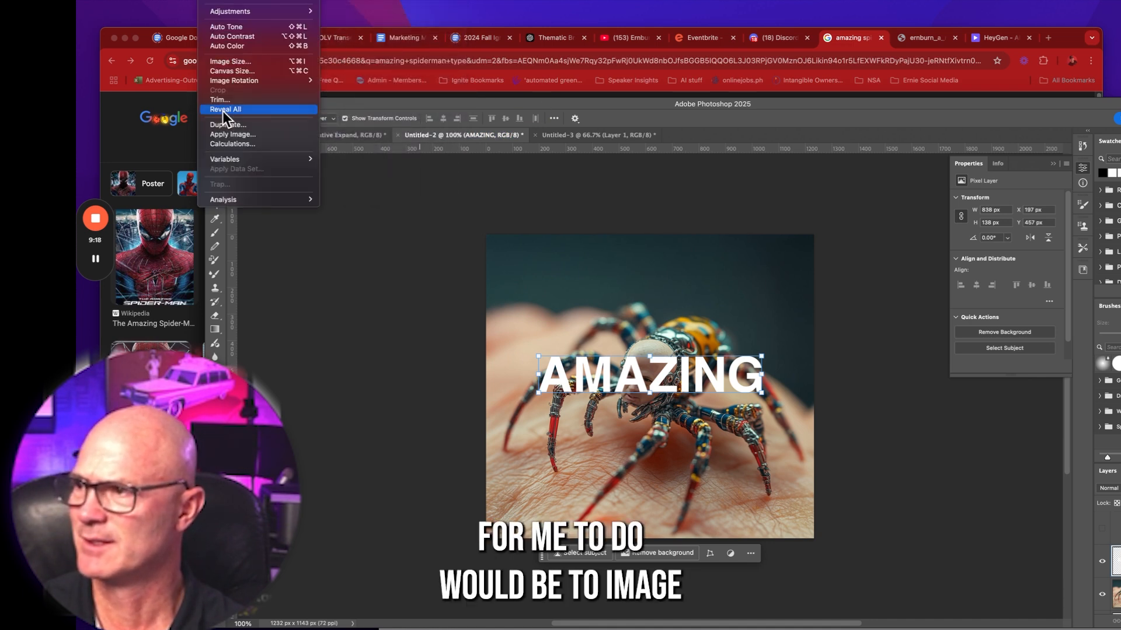
mouse_move(189, 1)
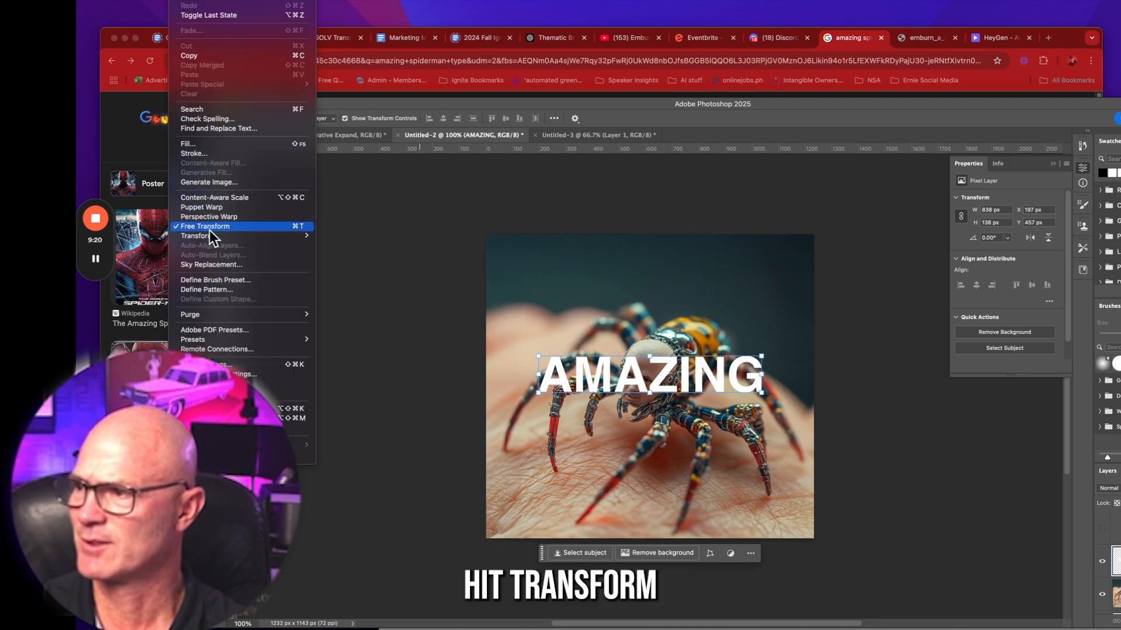
mouse_move(261, 236)
click(372, 289)
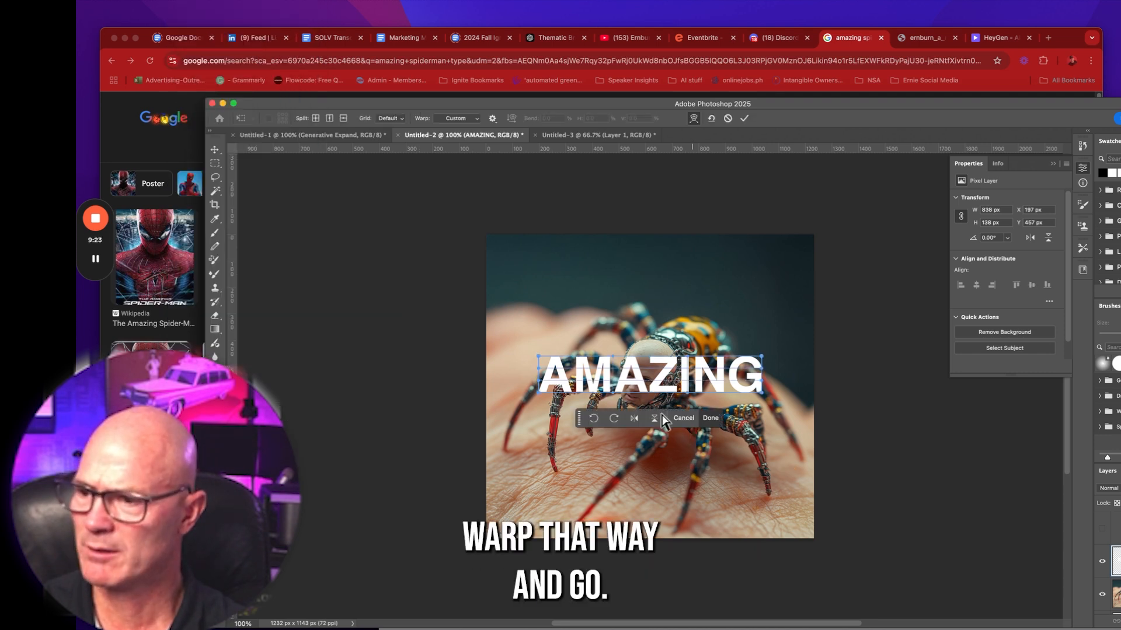
drag(614, 400, 619, 416)
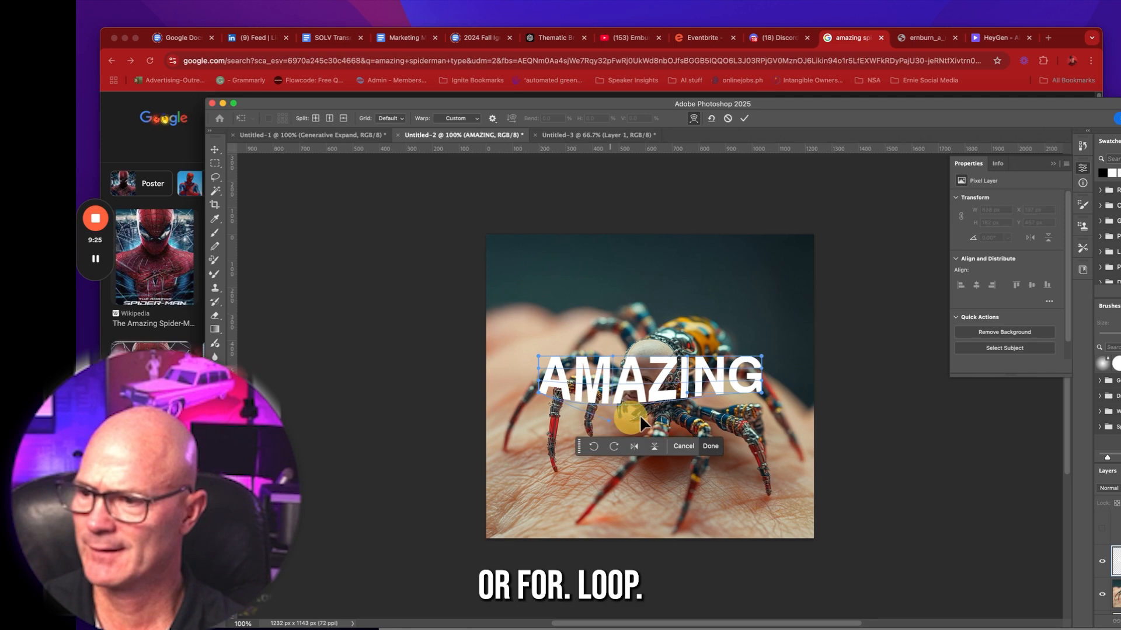
drag(631, 367, 626, 369)
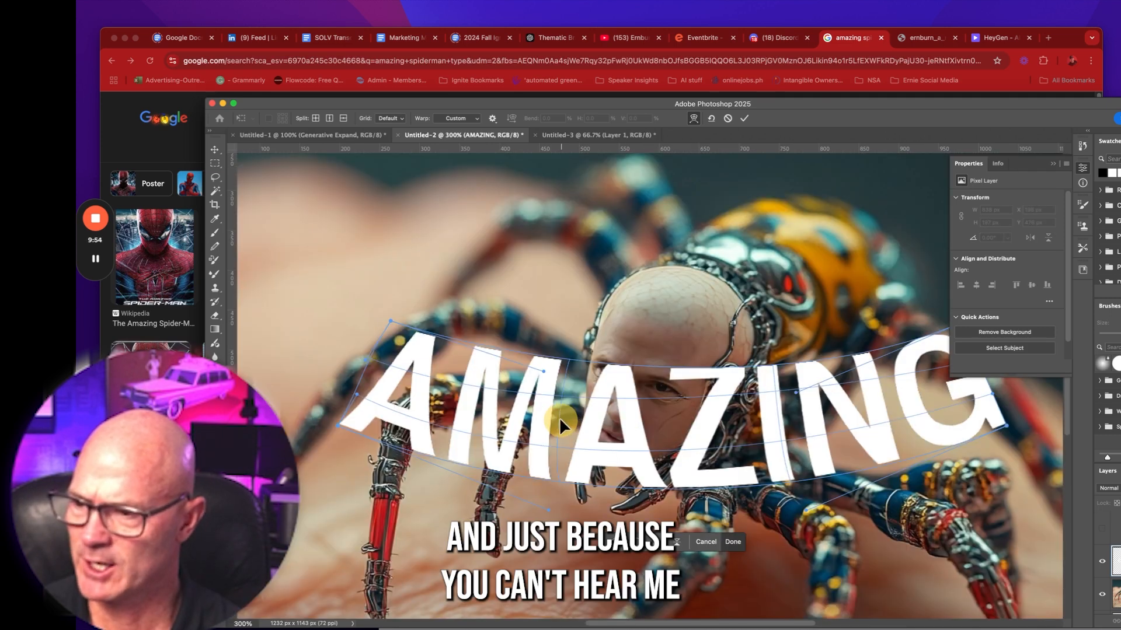
Refine the warp of AMAZING by adjusting its inner letters and outer edge into an even curve, and apply it
drag(560, 418, 563, 414)
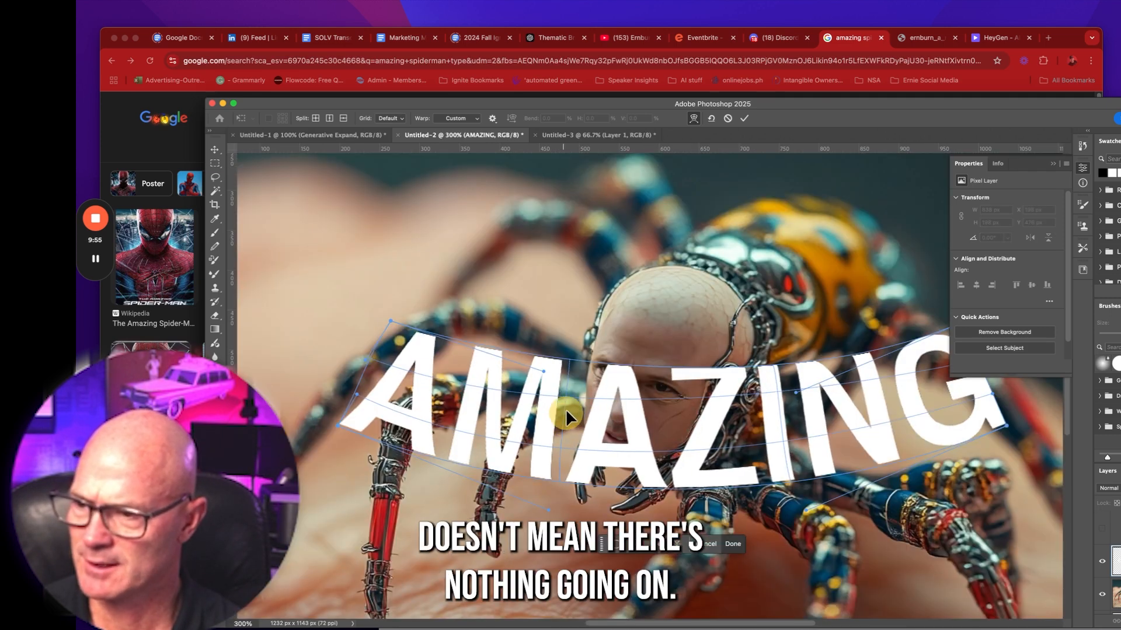
mouse_move(784, 399)
mouse_down()
mouse_move(799, 429)
mouse_move(785, 440)
mouse_move(782, 405)
mouse_up()
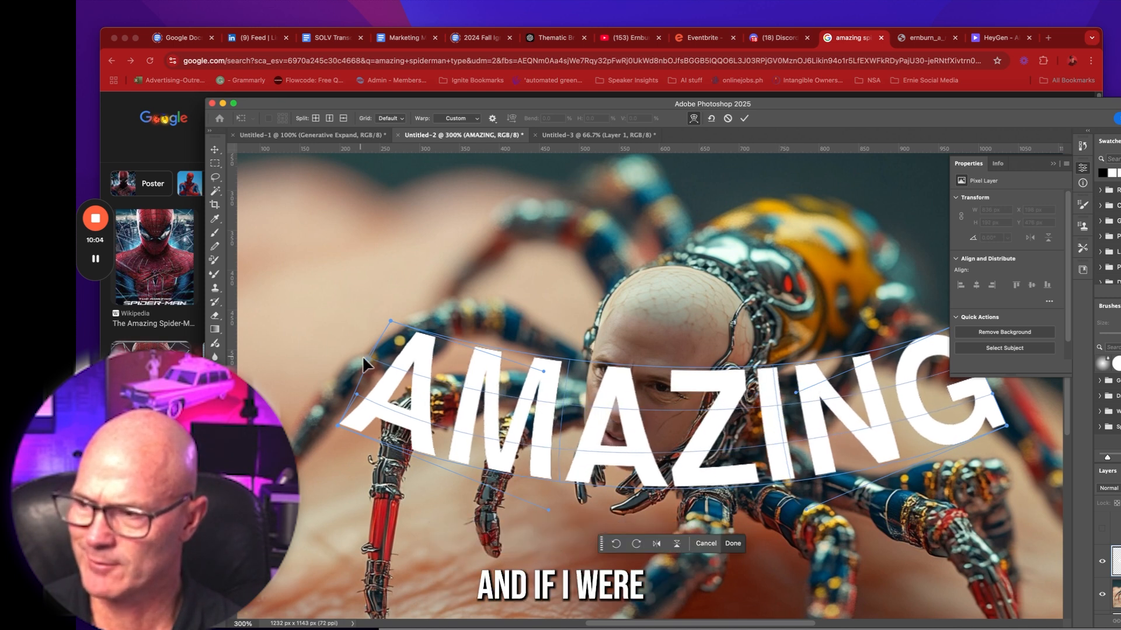
drag(369, 357, 354, 394)
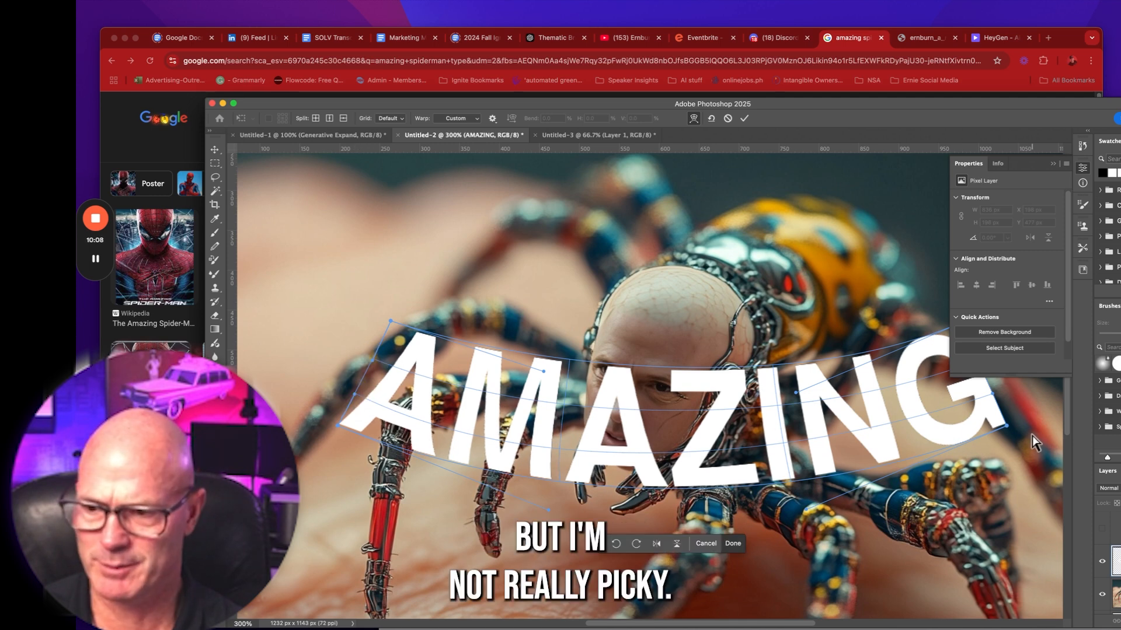
click(212, 151)
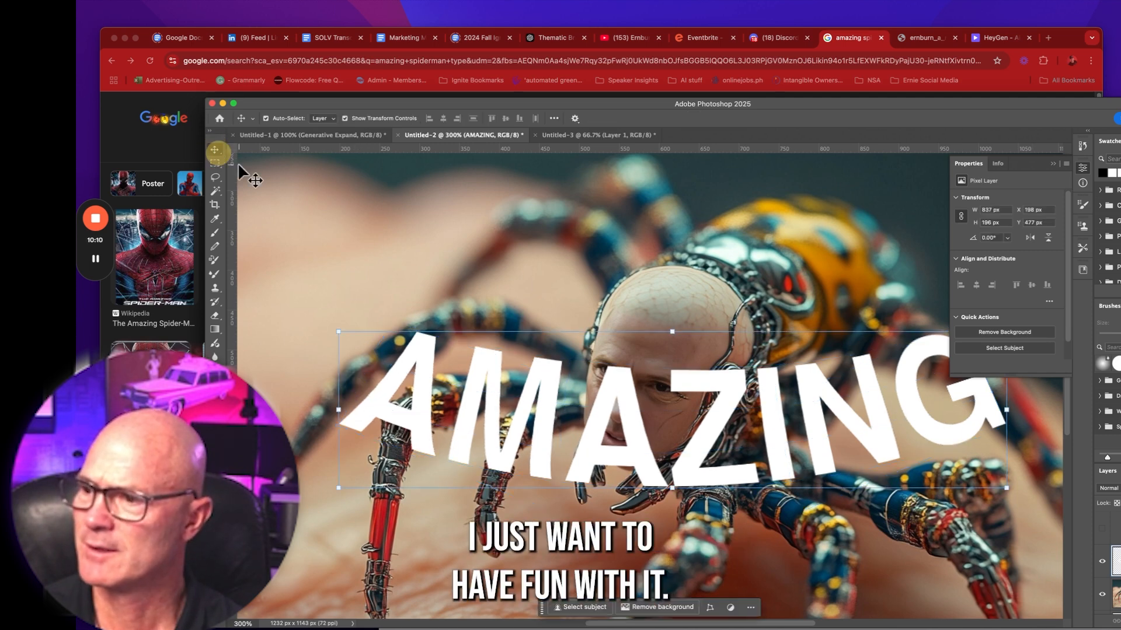
Move the curved AMAZING lettering up above the spider and tilt it slightly to follow the Spider-Man reference title
alt+click(747, 427)
alt+click(747, 426)
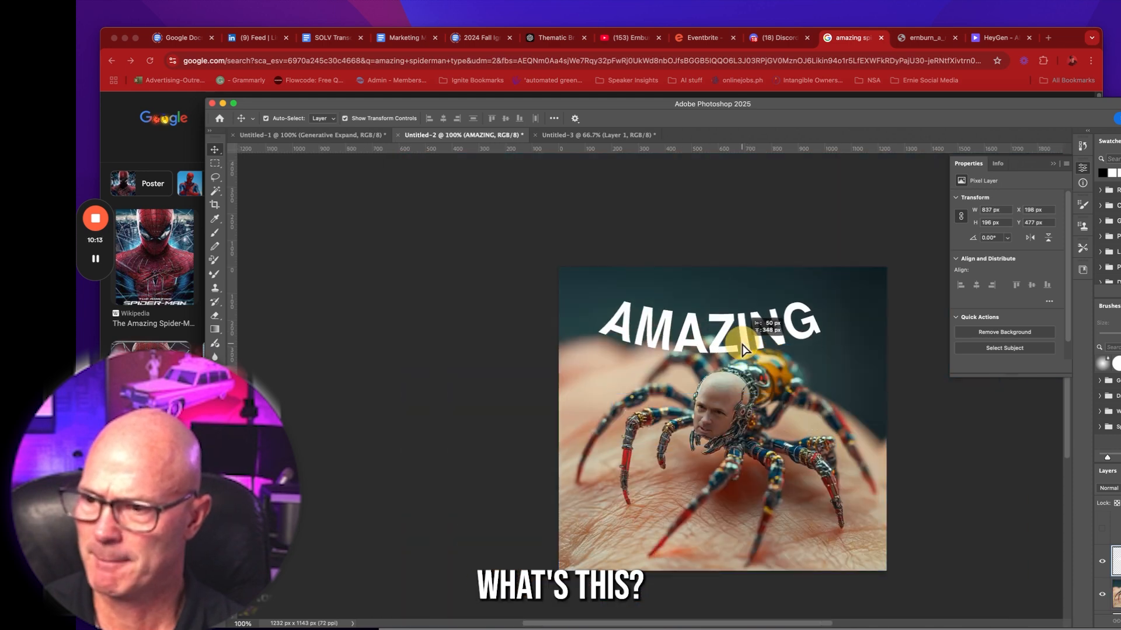
click(576, 136)
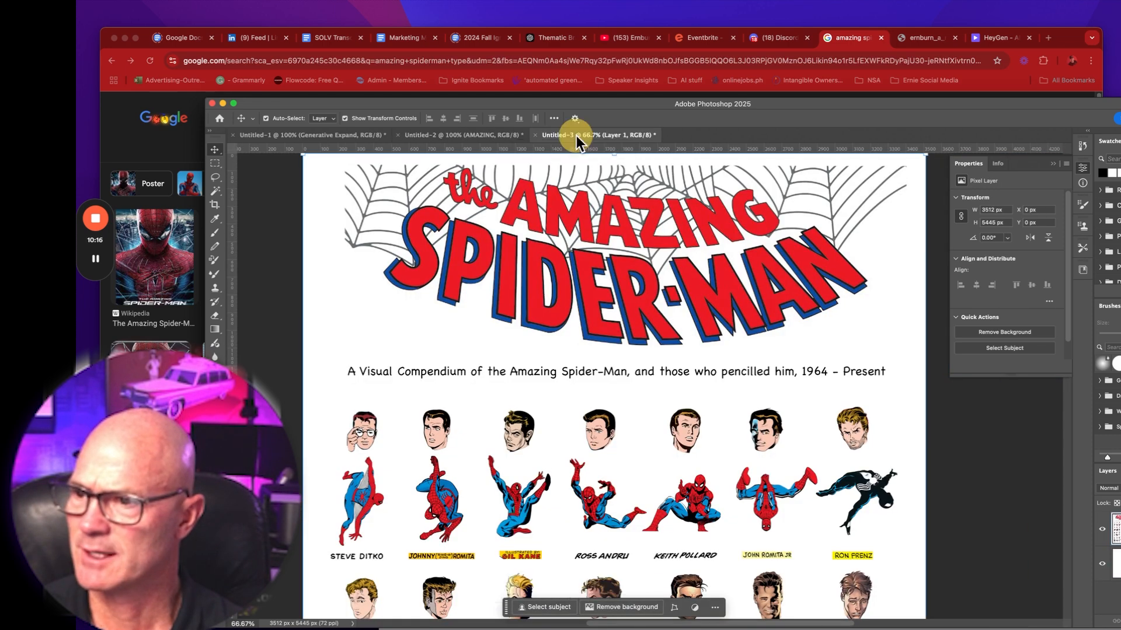
click(436, 136)
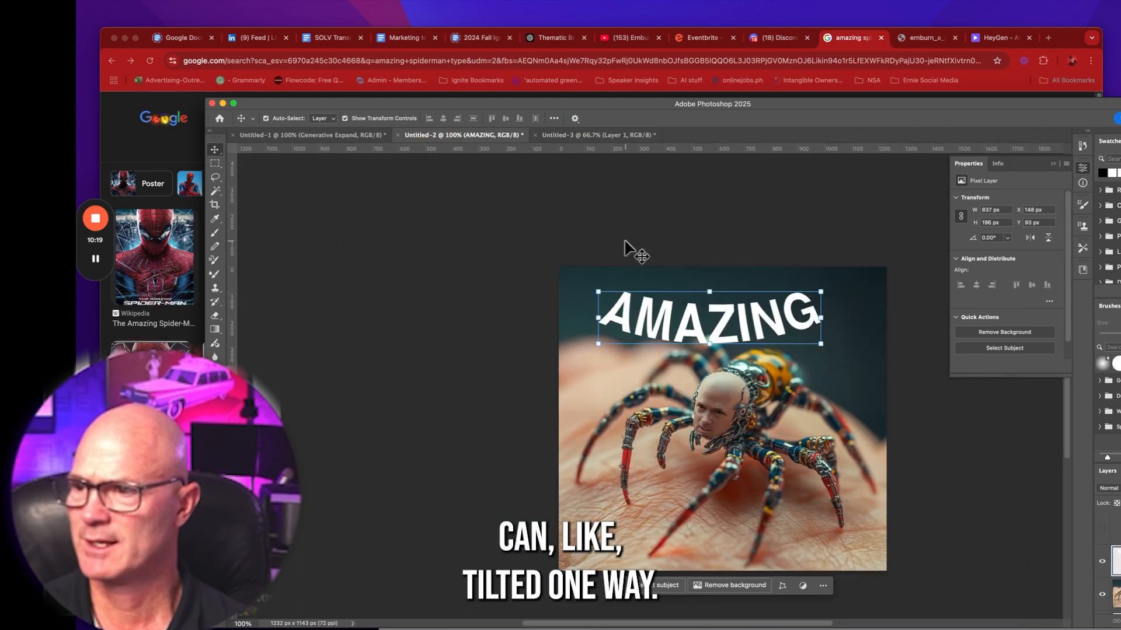
key(super+t)
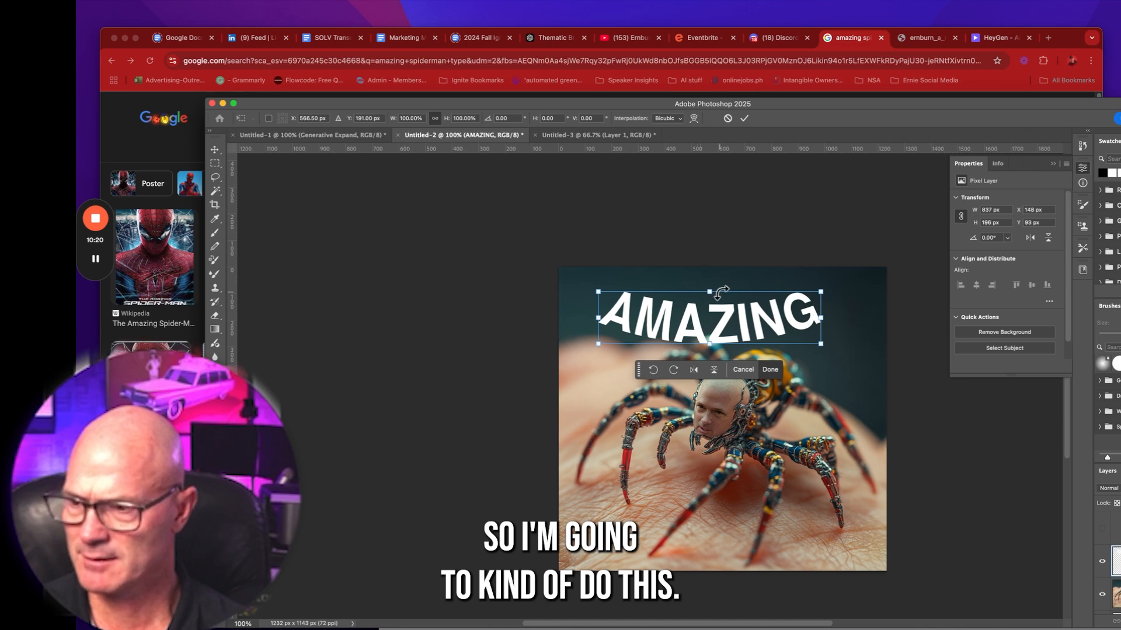
drag(710, 291, 697, 292)
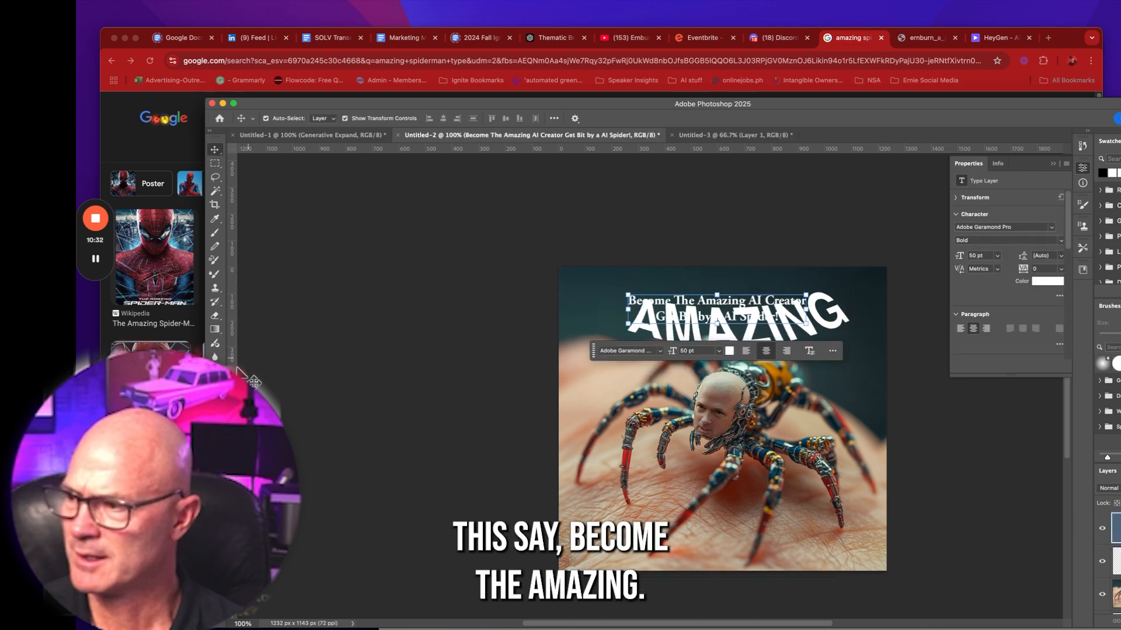
Shorten the small headline text above AMAZING to "Become an"
key(t)
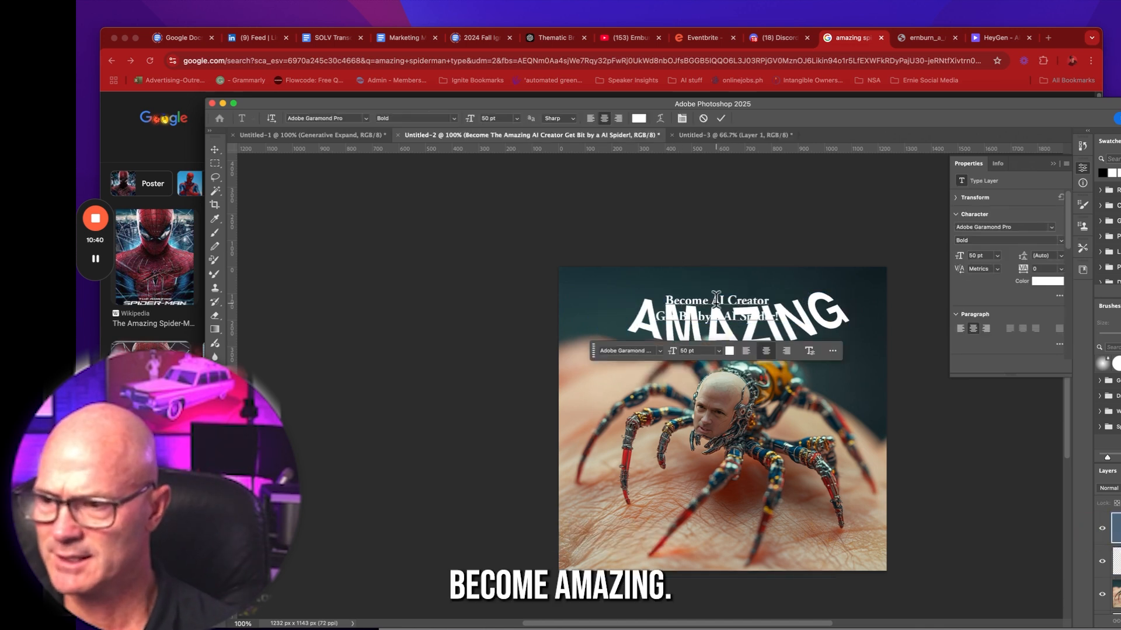
text(The)
key(BackSpace)
key(BackSpace)
key(BackSpace)
key(BackSpace)
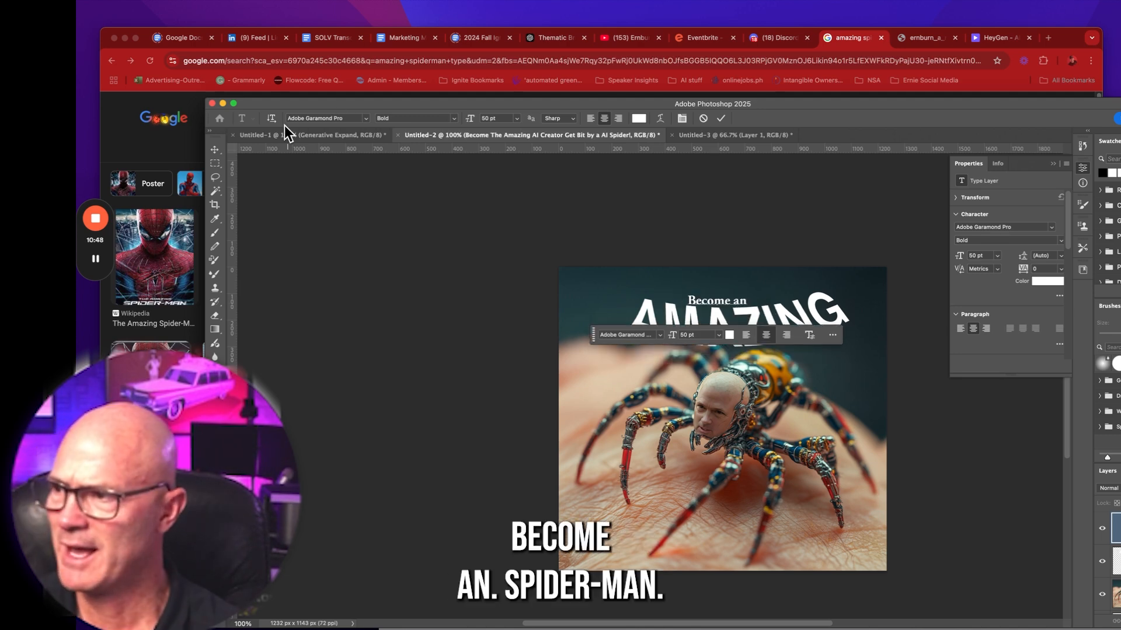
click(721, 118)
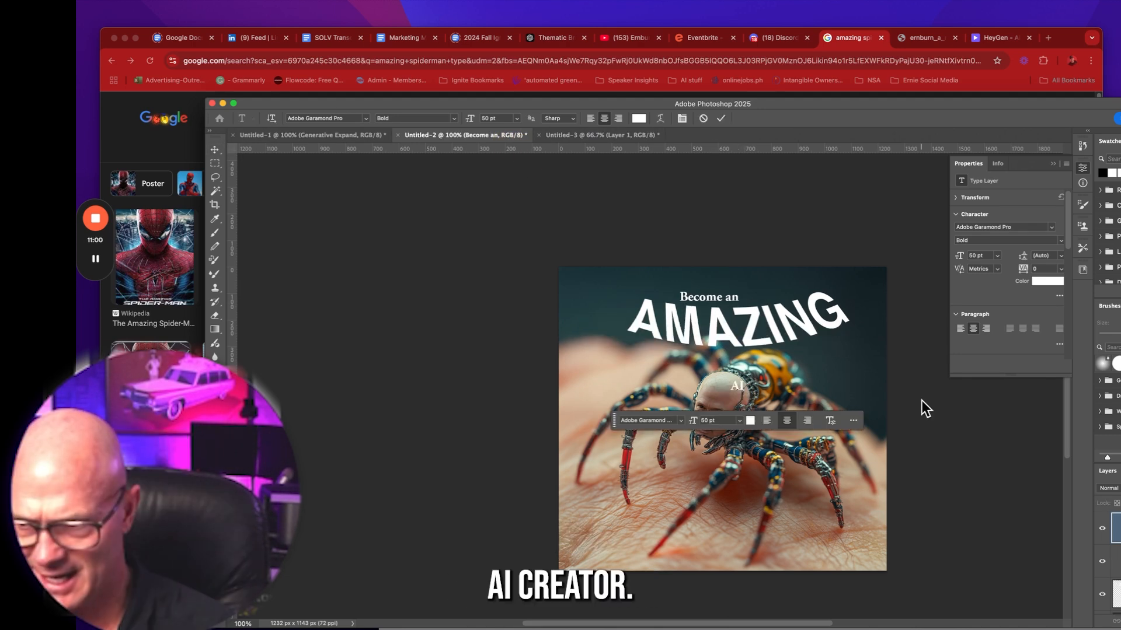
Add a text layer reading "AI CREATOR" below AMAZING in Helvetica Bold and enlarge it to nearly the image's full width
text(AI CREATOR)
key(super+a)
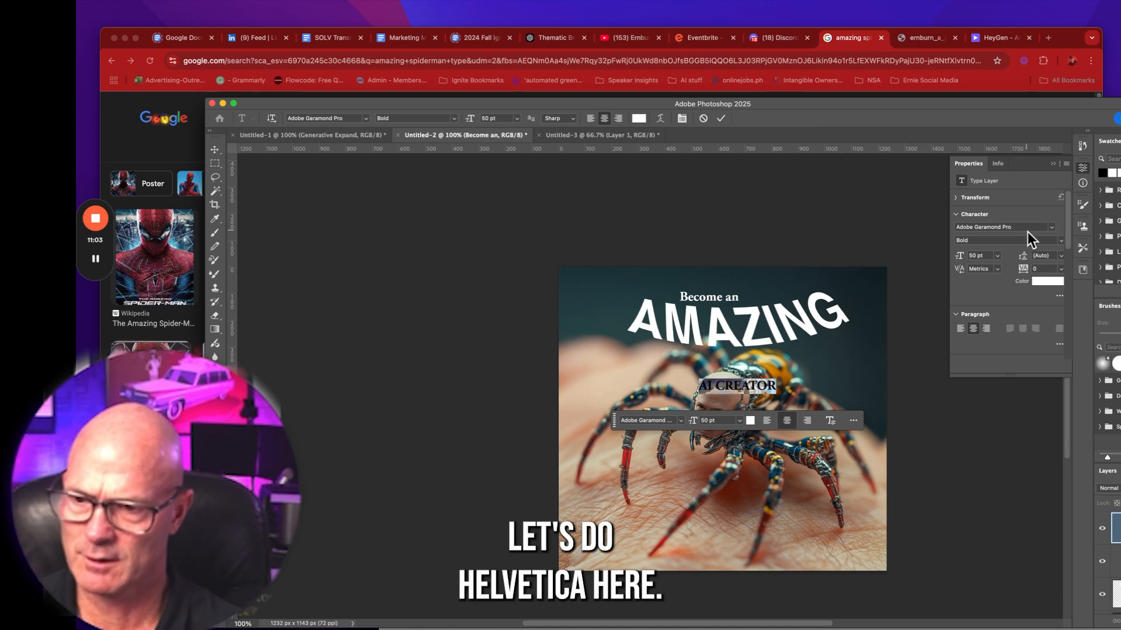
click(1028, 227)
text(HELV)
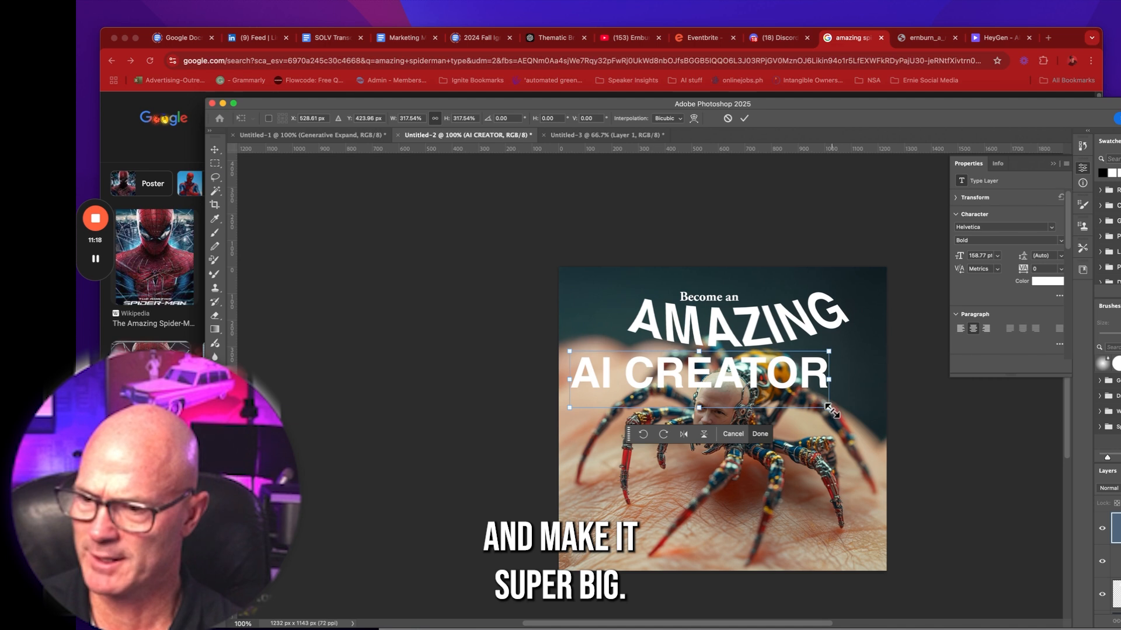
drag(832, 410, 849, 413)
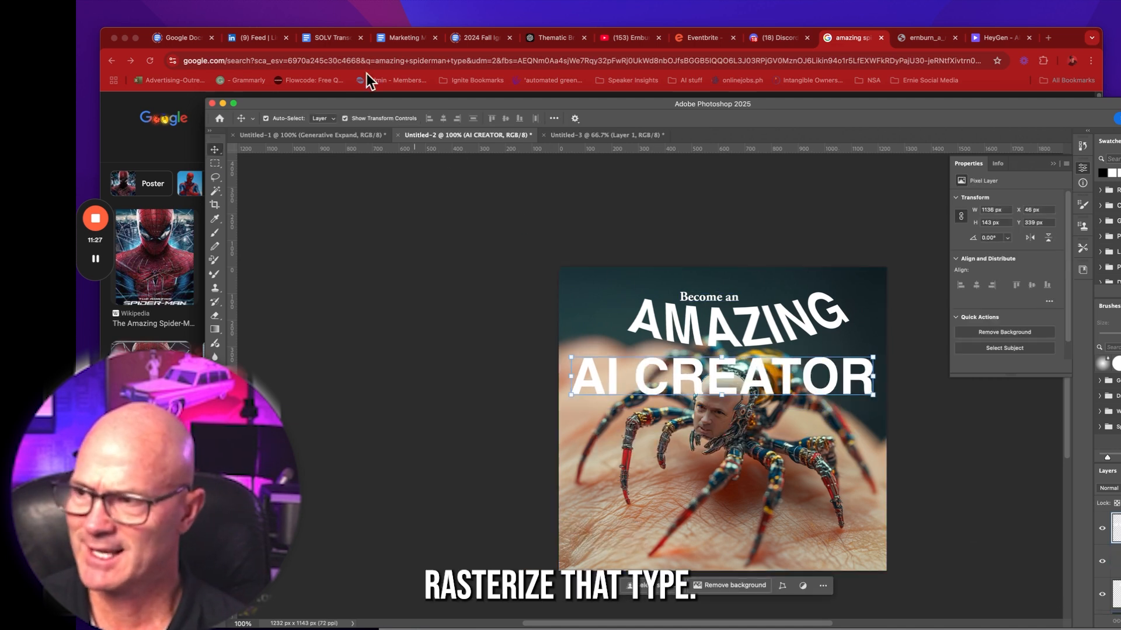
Warp the rasterized AI CREATOR lettering into a downward curve that nests beneath AMAZING
click(321, 0)
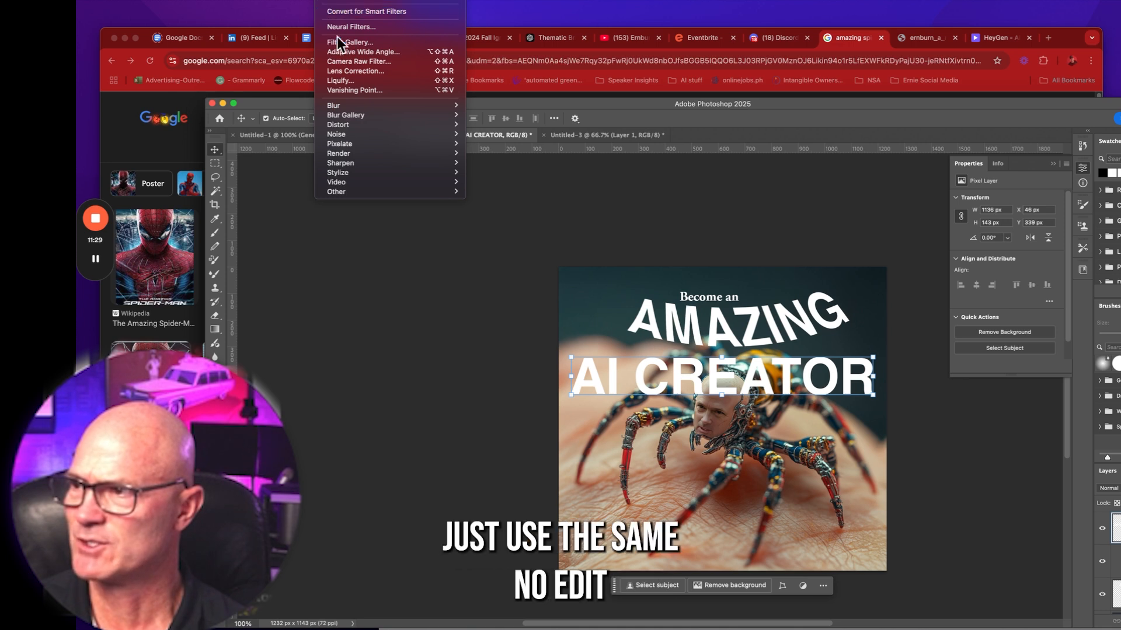
mouse_move(181, 0)
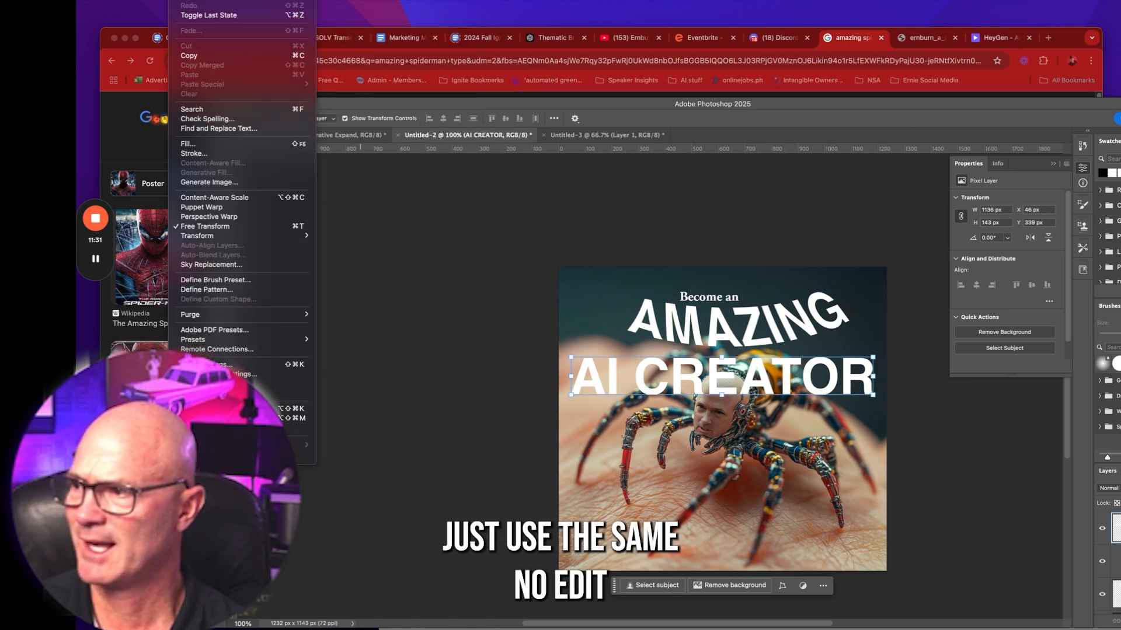
mouse_move(199, 237)
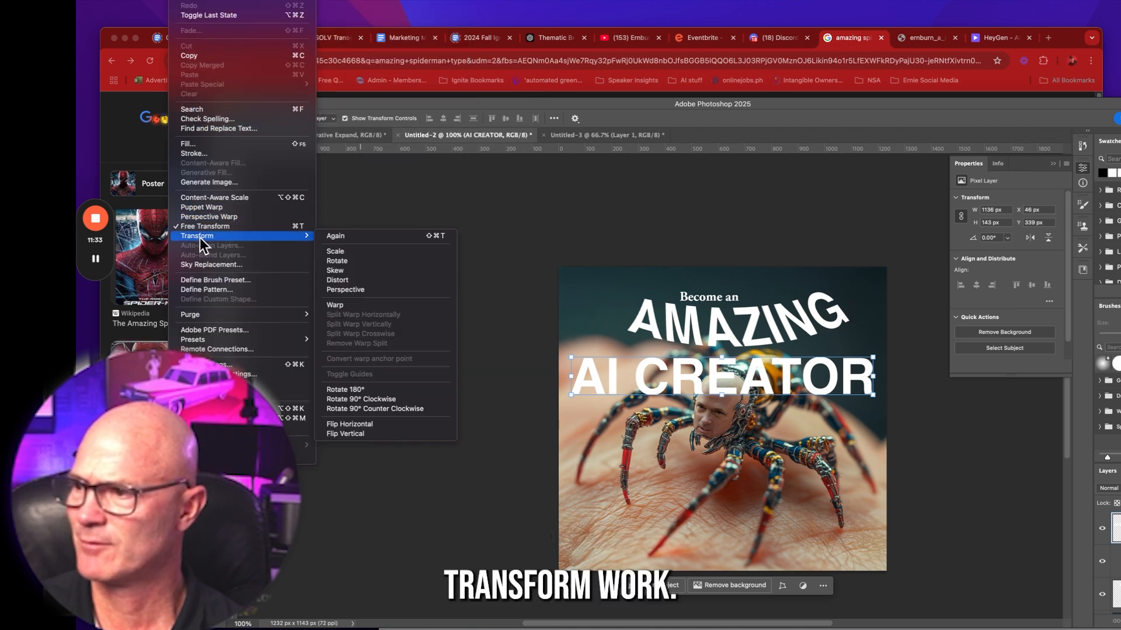
click(352, 304)
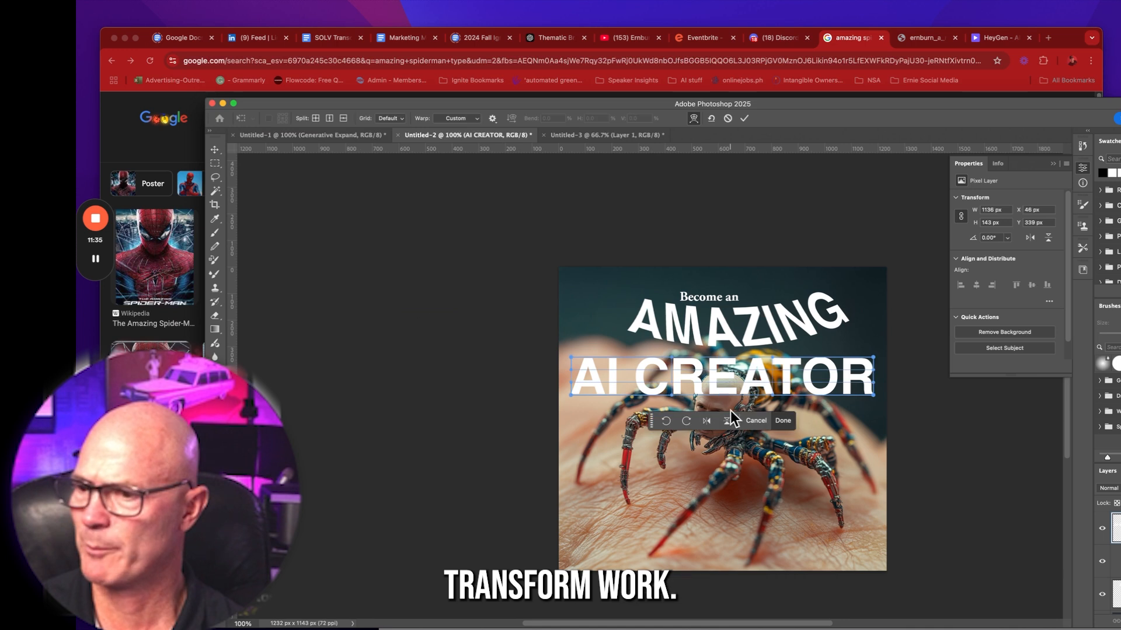
drag(861, 376, 862, 353)
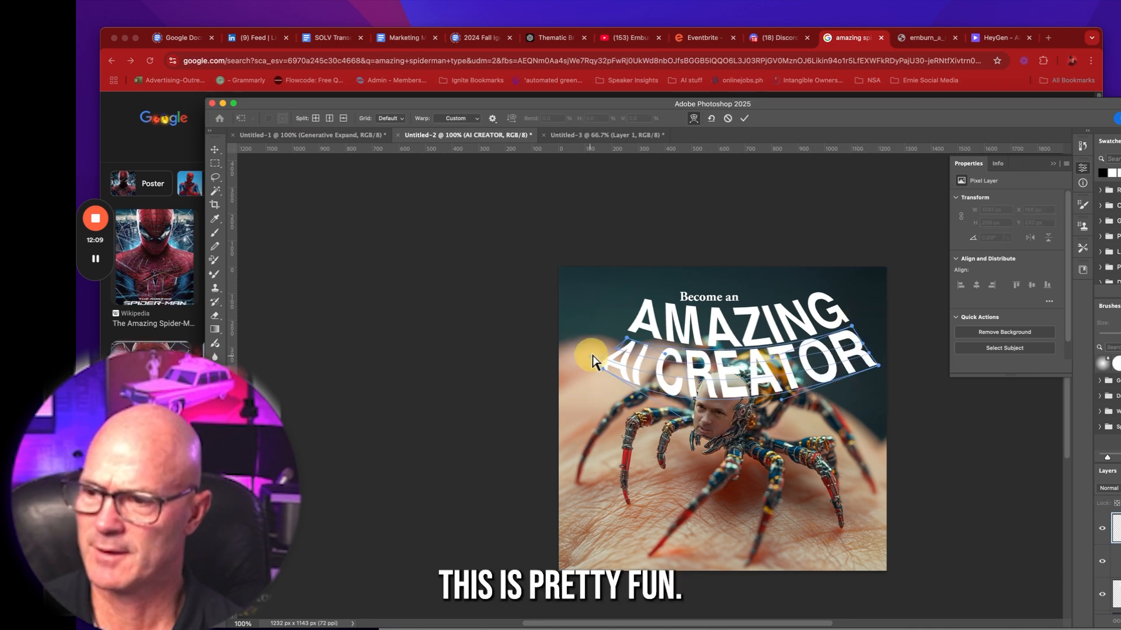
drag(593, 357, 611, 360)
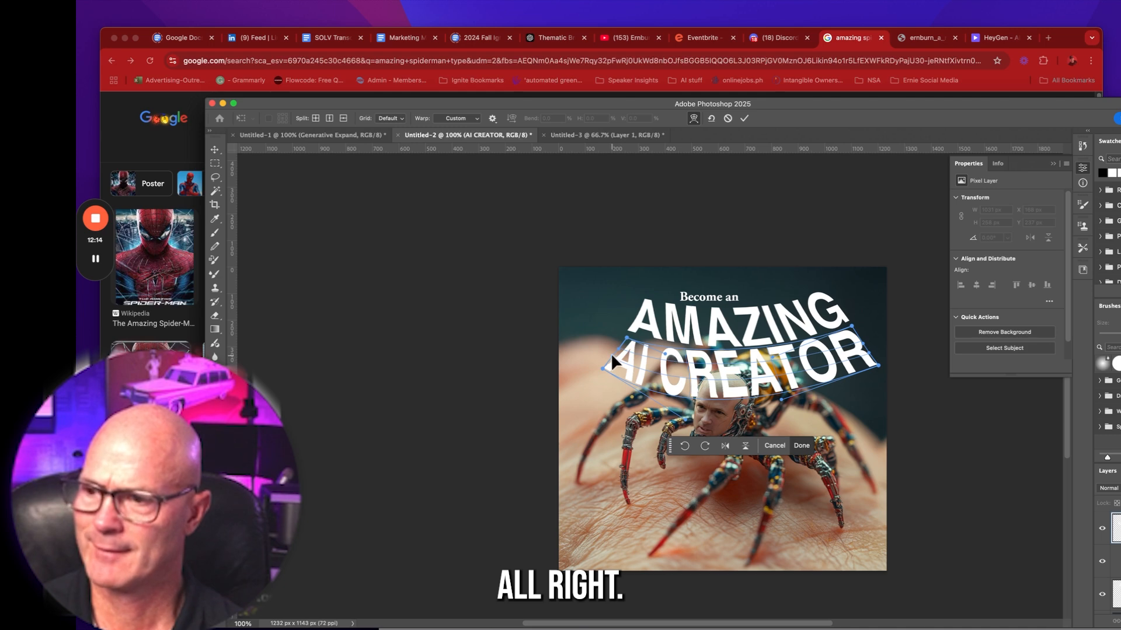
drag(610, 358, 612, 353)
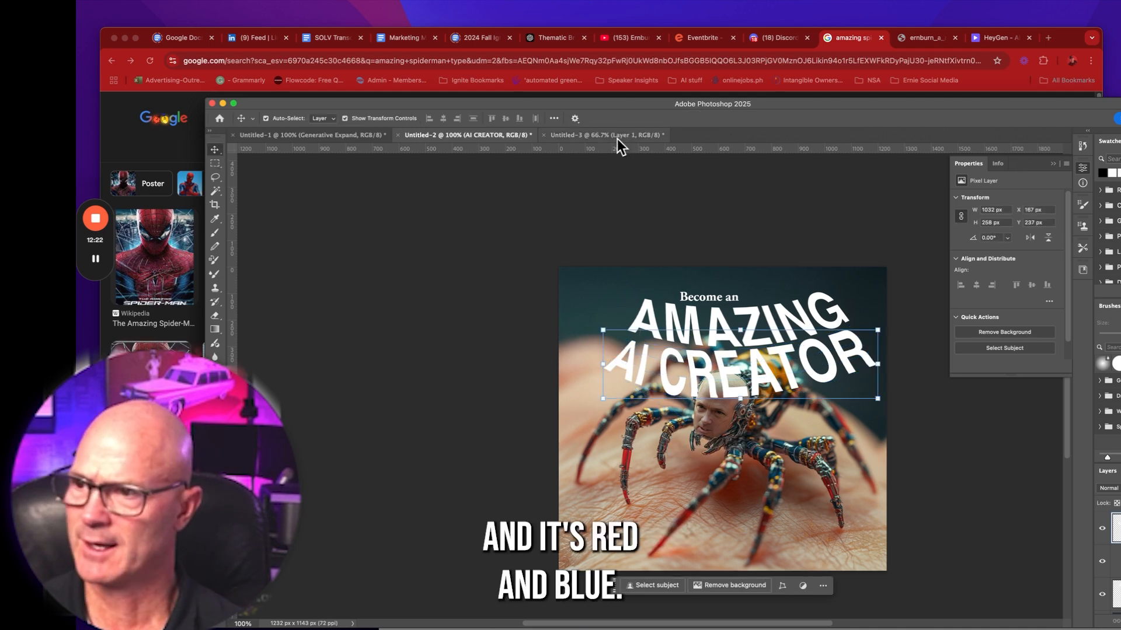
Copy a piece of the red and blue Spider-Man reference lettering into the spider image and place it below the headline as a color sample
click(609, 136)
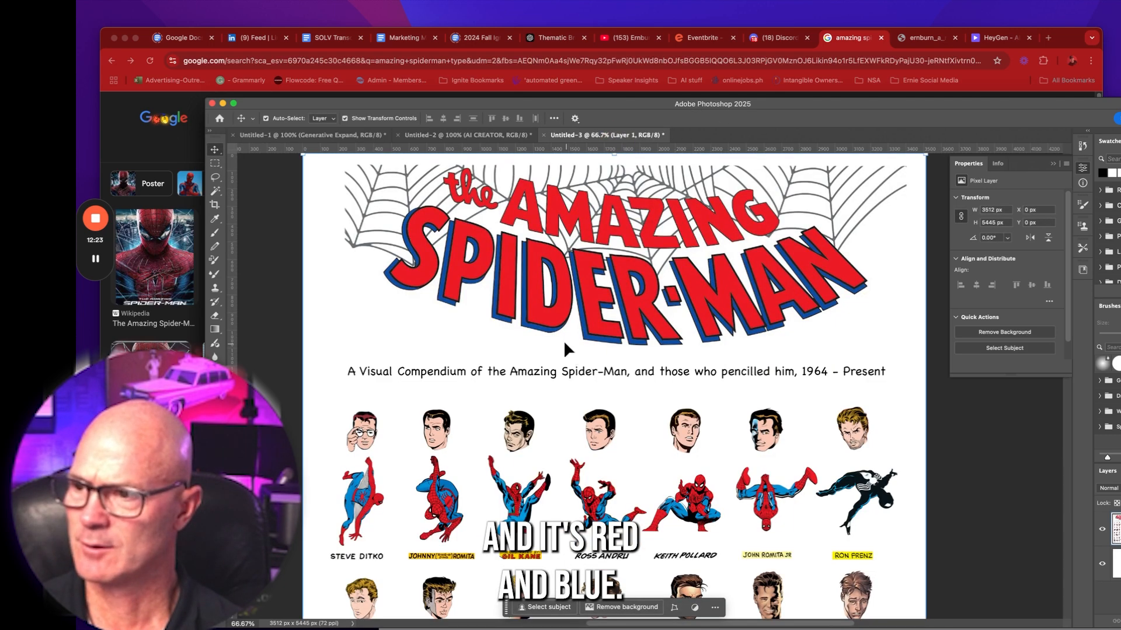
click(503, 136)
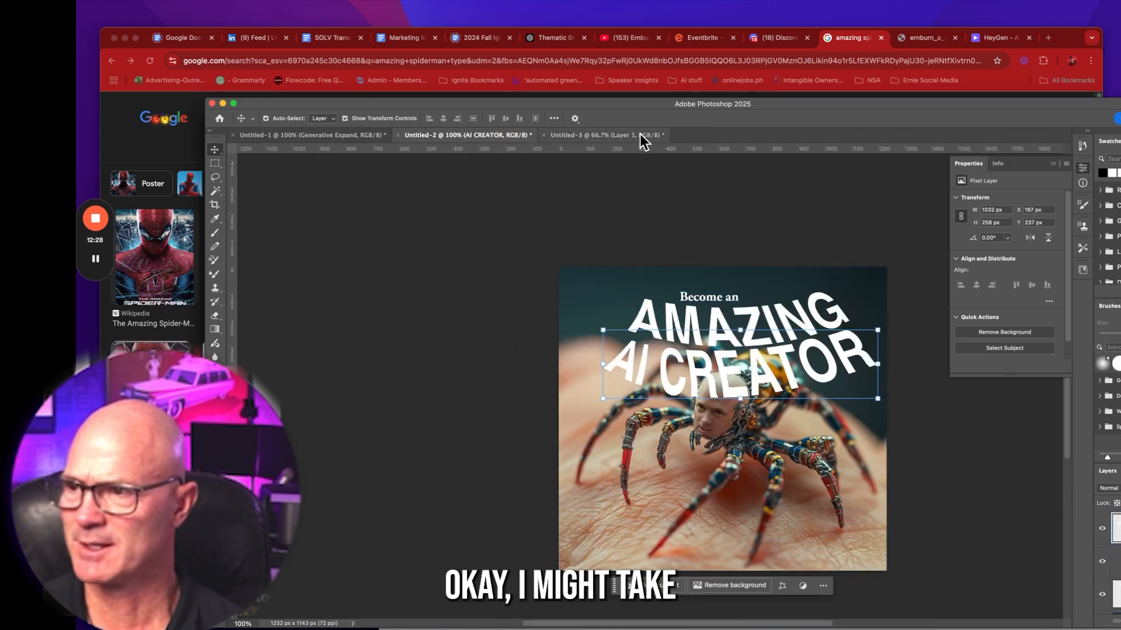
click(639, 134)
key(m)
drag(377, 246, 473, 297)
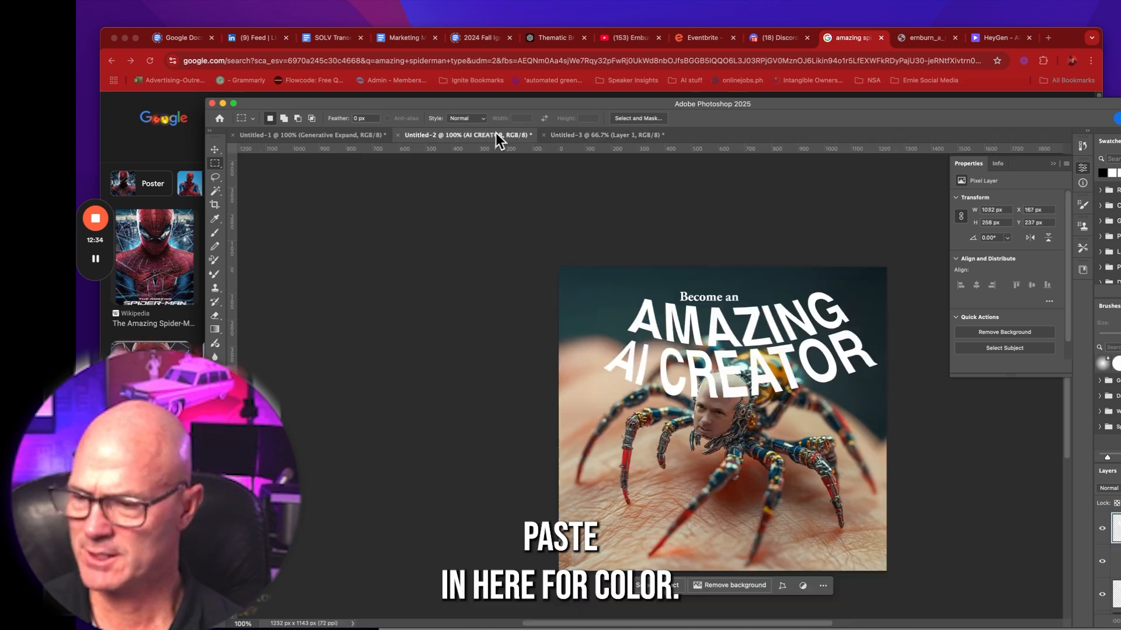
key(super+v)
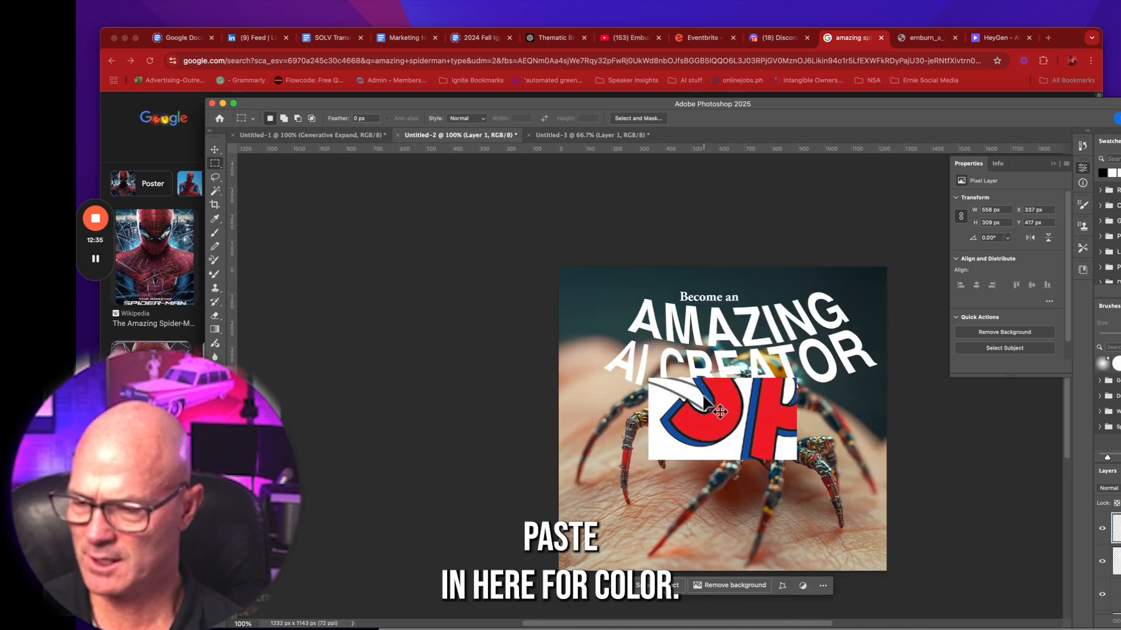
drag(713, 440, 713, 455)
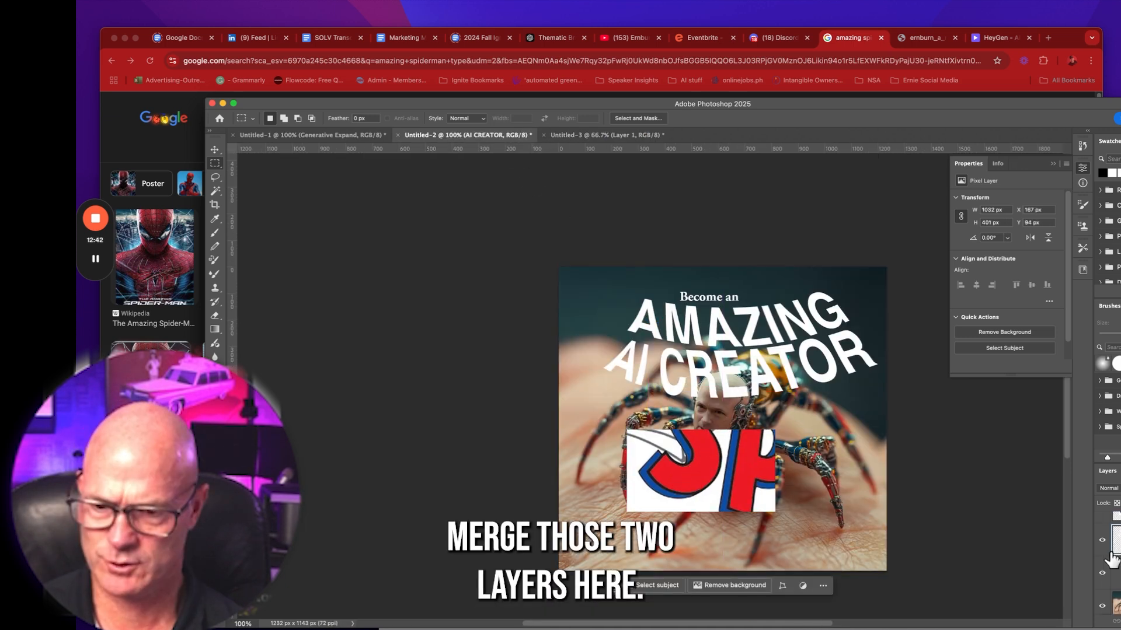
Sample the red from the pasted Spider-Man piece and fill the merged AMAZING AI CREATOR lettering with it
click(1102, 540)
click(1102, 540)
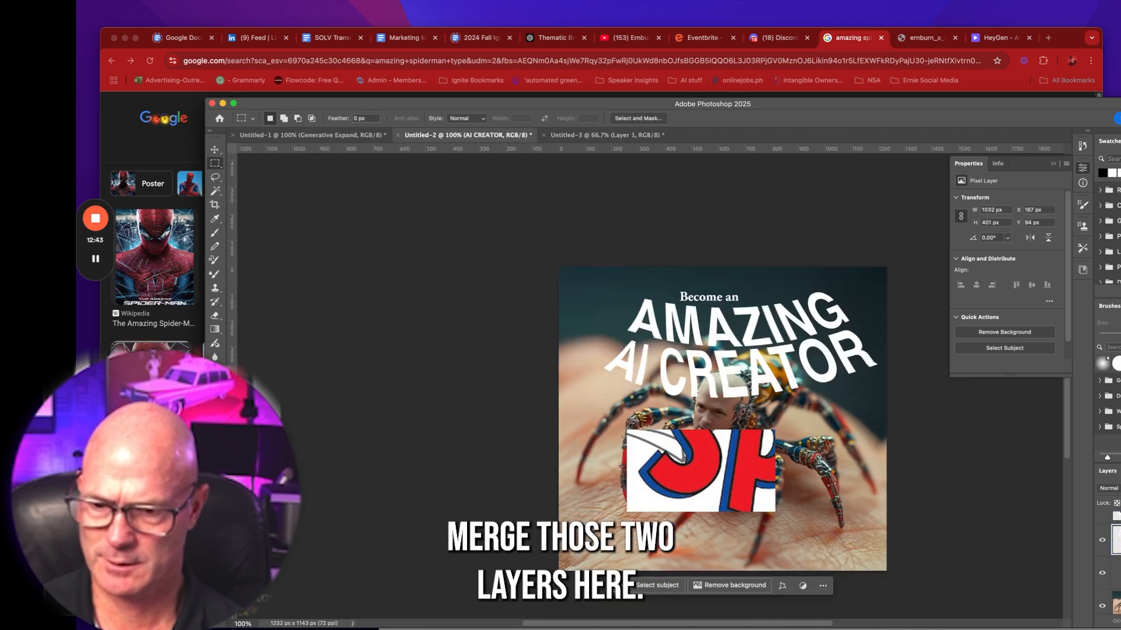
click(215, 219)
click(709, 450)
key(alt+BackSpace)
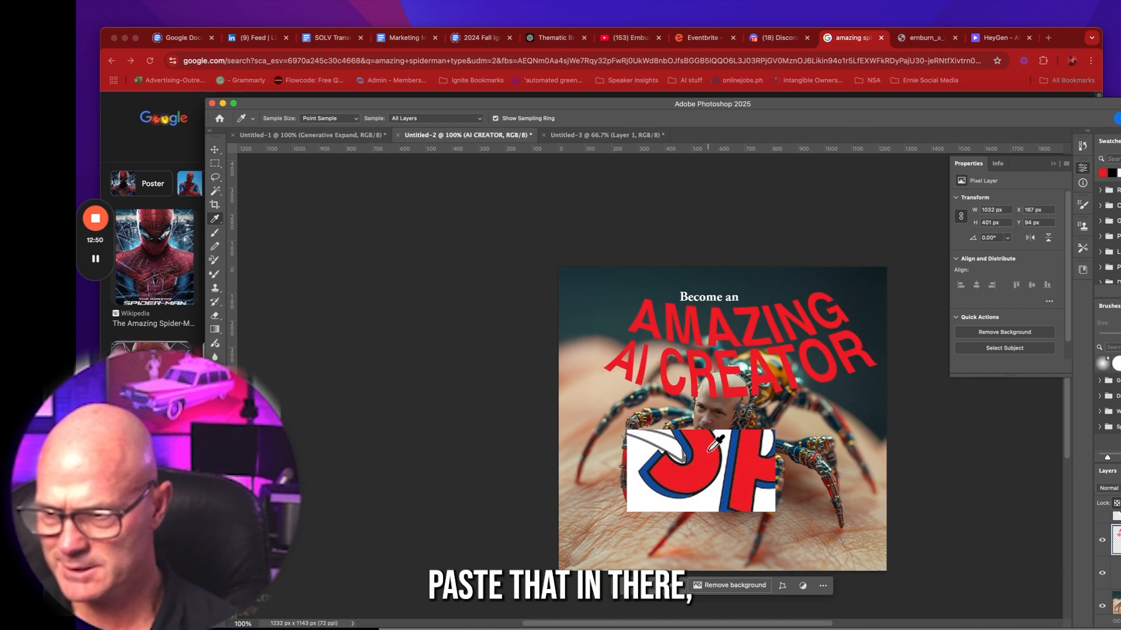
click(214, 150)
click(613, 290)
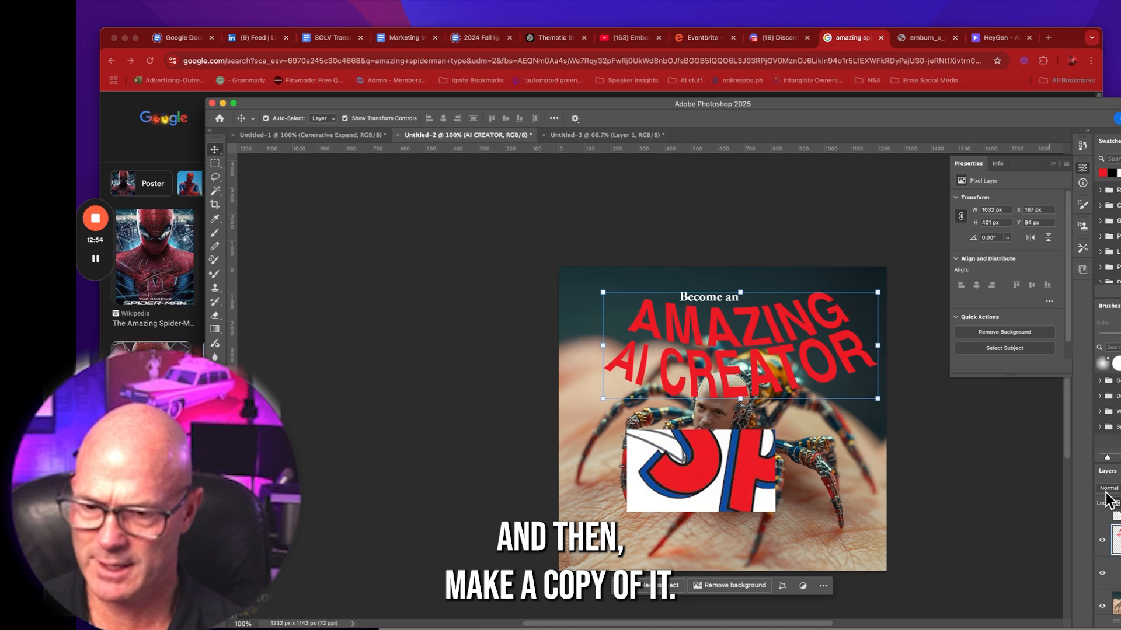
Duplicate the red AMAZING AI CREATOR lettering and stretch the lower copy to about 1057 by 411 px, slightly outward and downward
key(super+j)
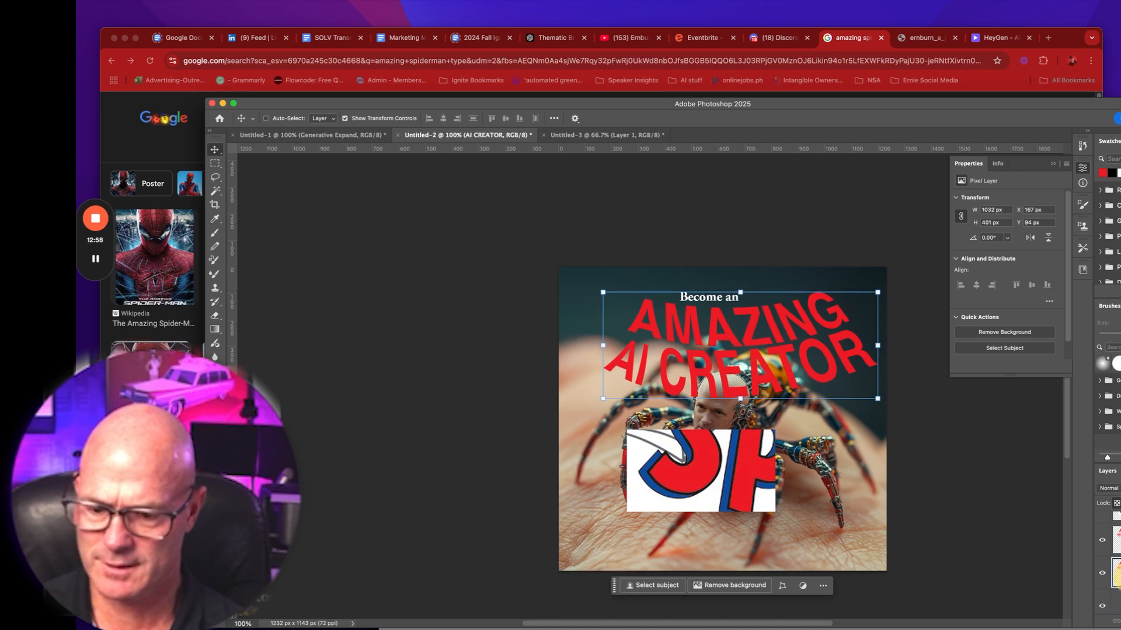
key(super+t)
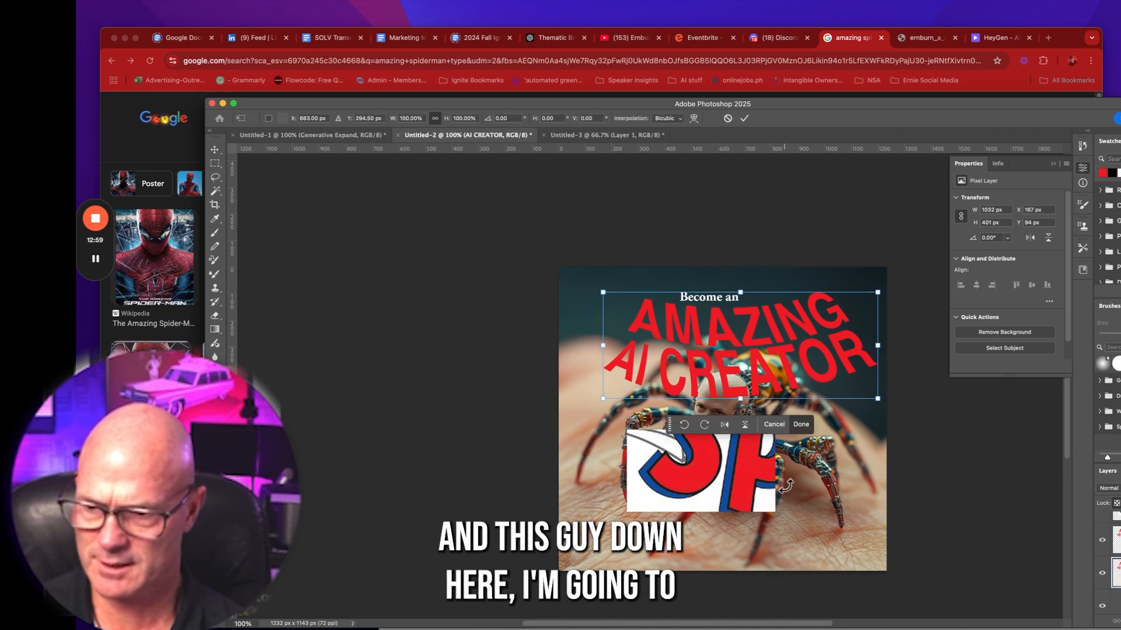
drag(603, 400, 600, 401)
drag(877, 400, 881, 402)
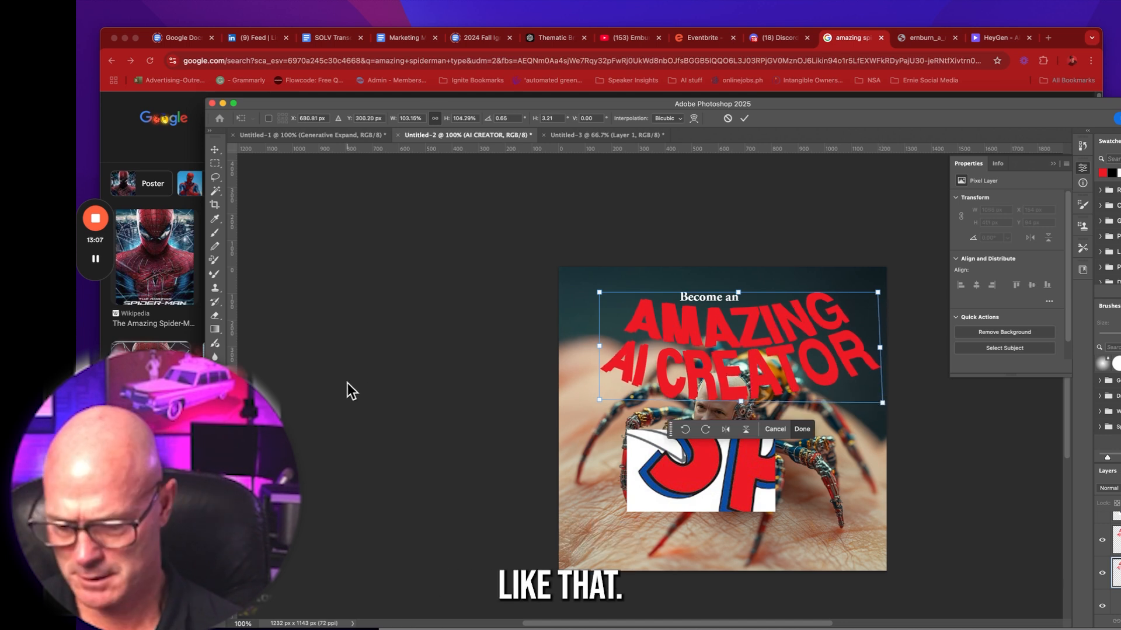
key(Return)
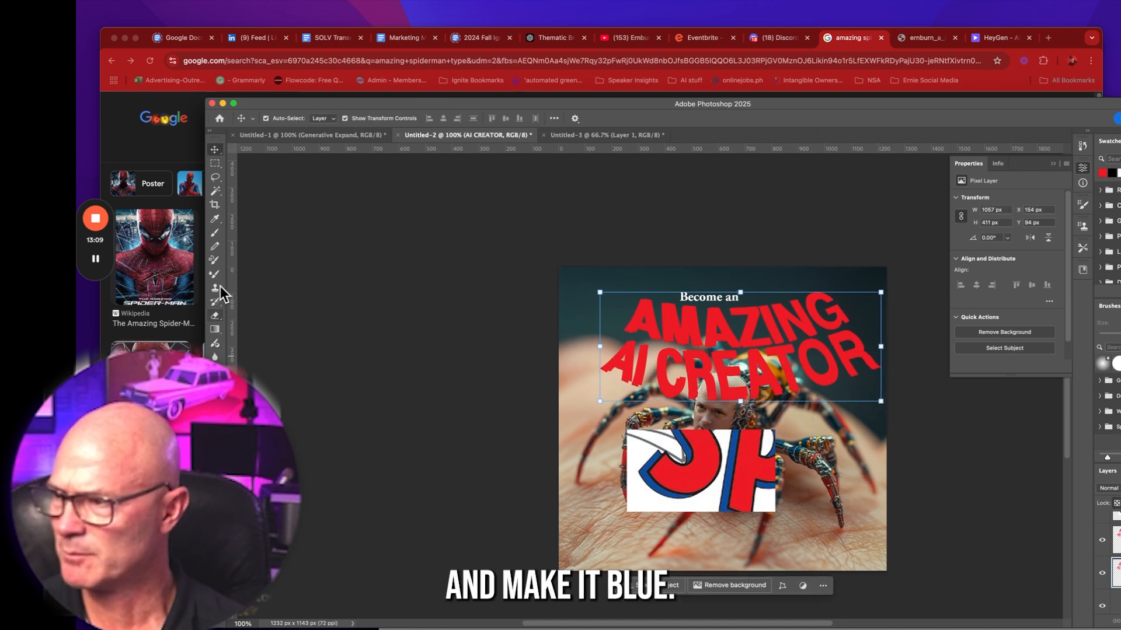
Sample the blue from the Spider-Man piece, fill the lower lettering copy with it, and extend the copy's height to about 419 px
click(217, 223)
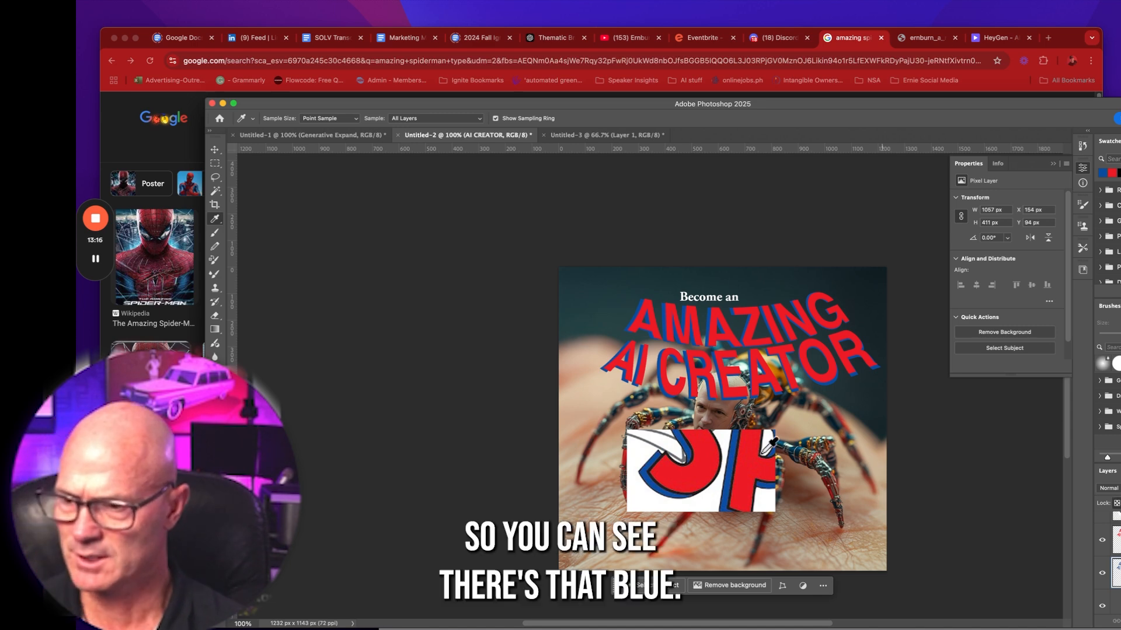
scroll(750, 408, up, 1)
key(super+t)
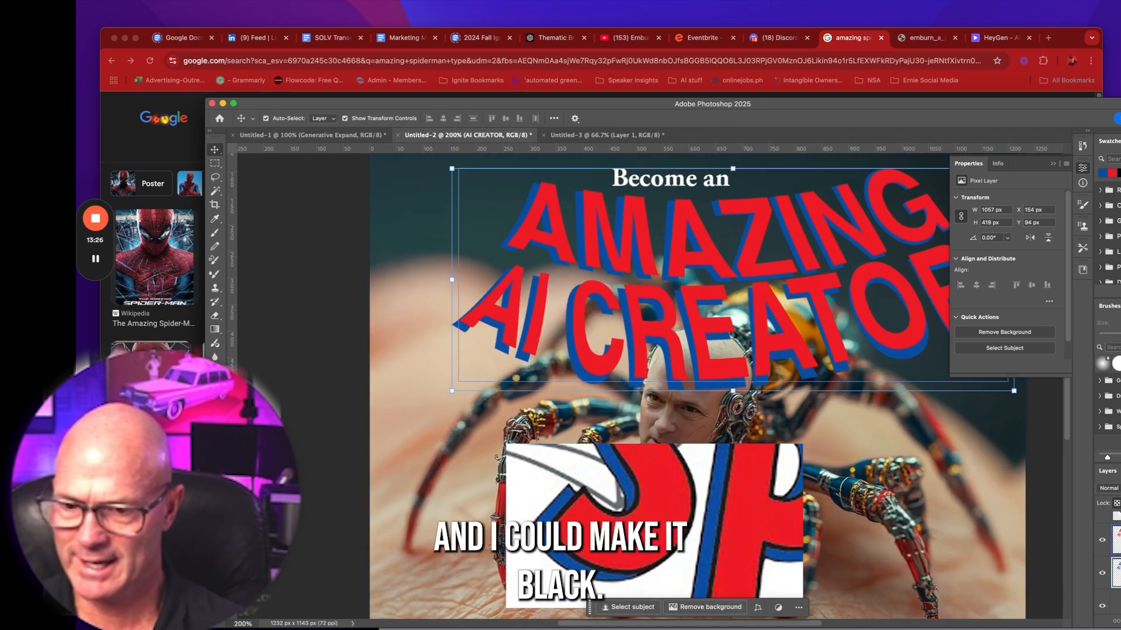
Add a 3 px black outside stroke to the upper red AMAZING AI CREATOR lettering
click(1115, 540)
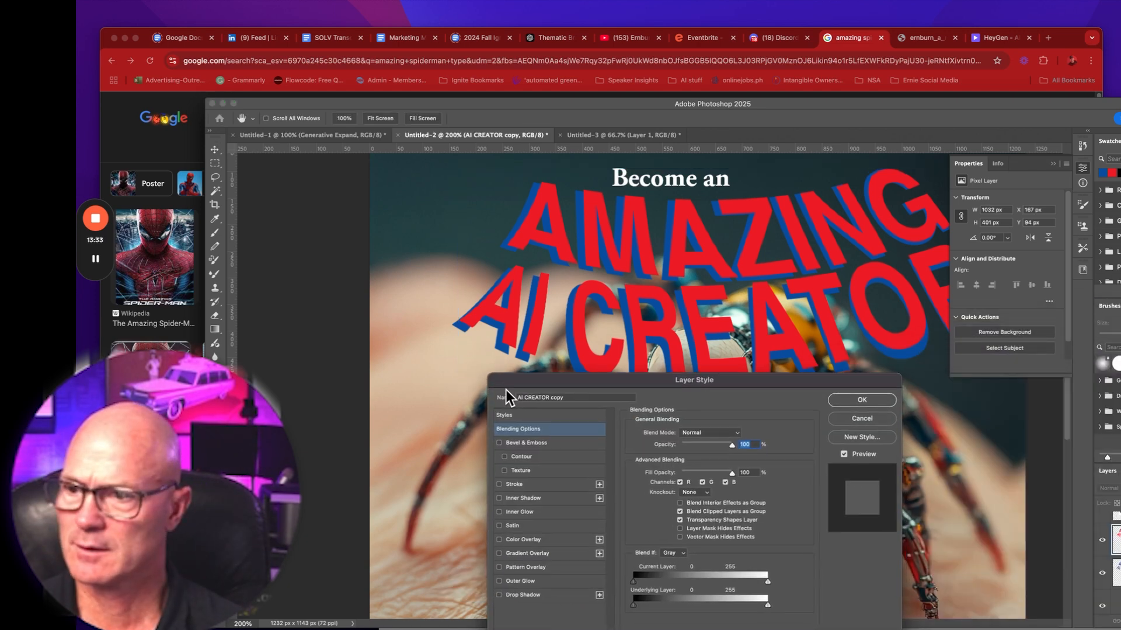
click(514, 484)
text(2)
click(655, 511)
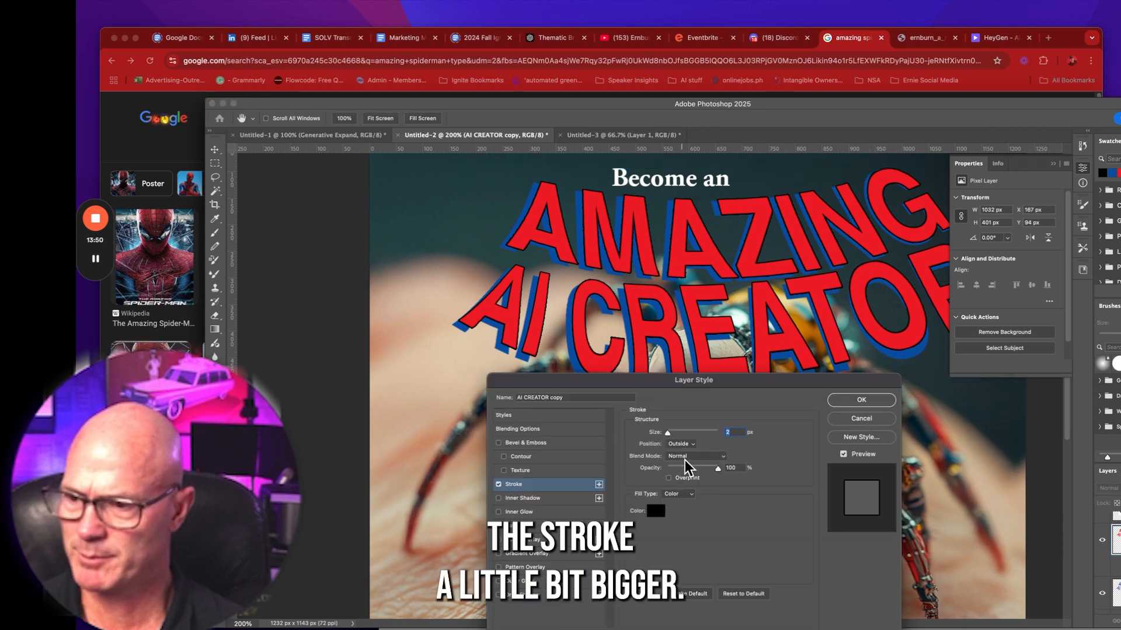
text(3)
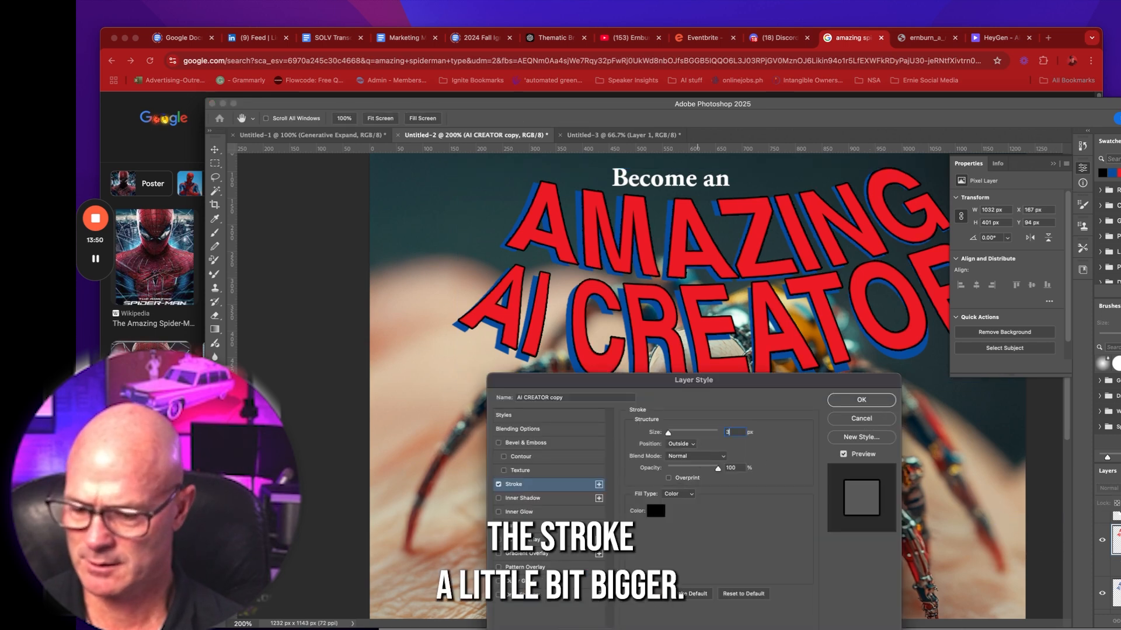
click(858, 400)
Group the red and blue lettering layers and give the group a 6 px white outside stroke
shift+click(1115, 593)
drag(1115, 593, 1120, 621)
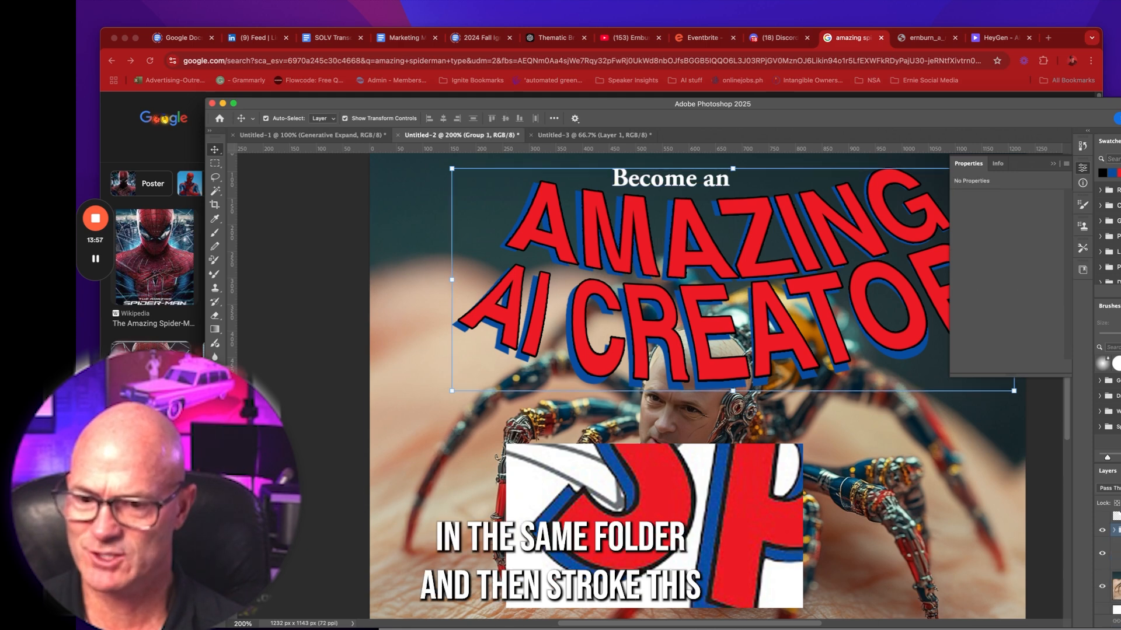
click(286, 3)
mouse_move(257, 86)
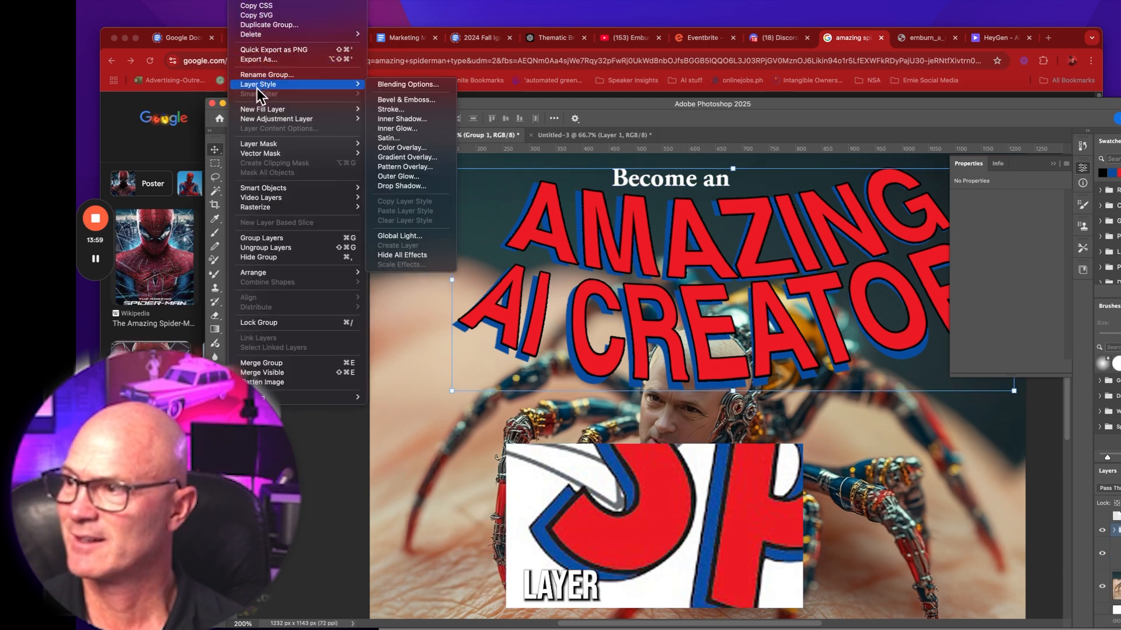
click(391, 110)
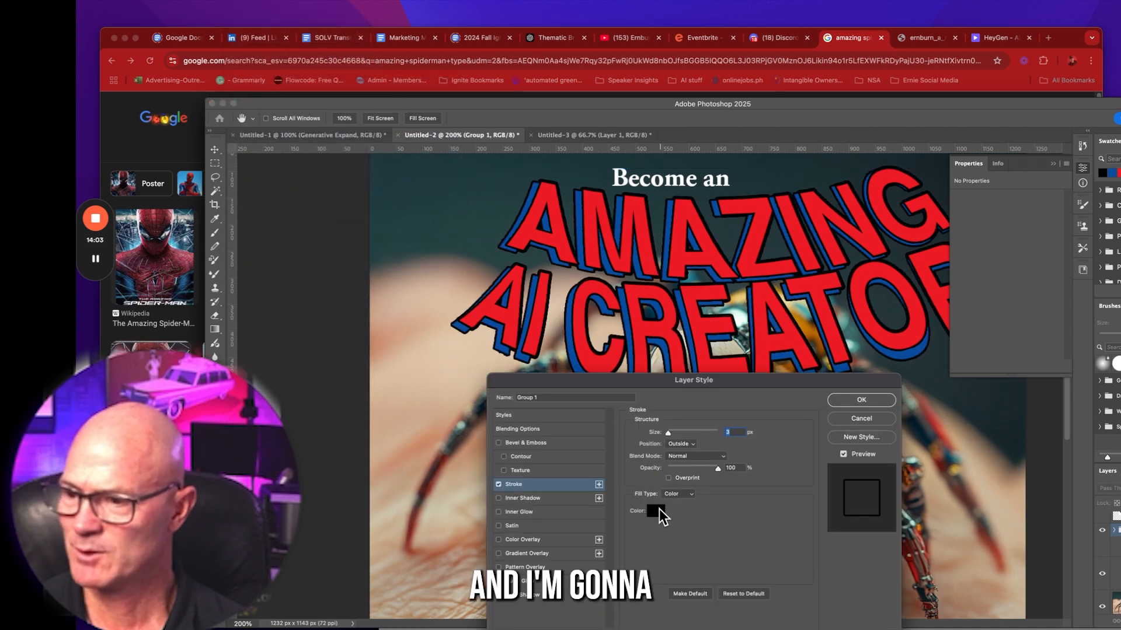
click(655, 509)
drag(565, 561, 487, 525)
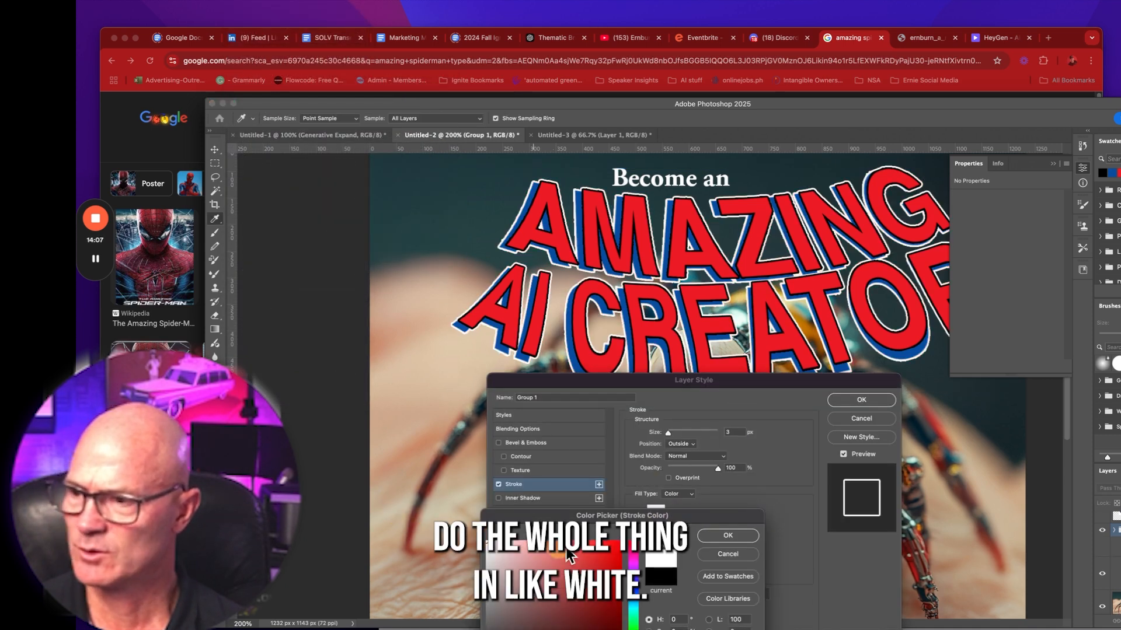
click(727, 536)
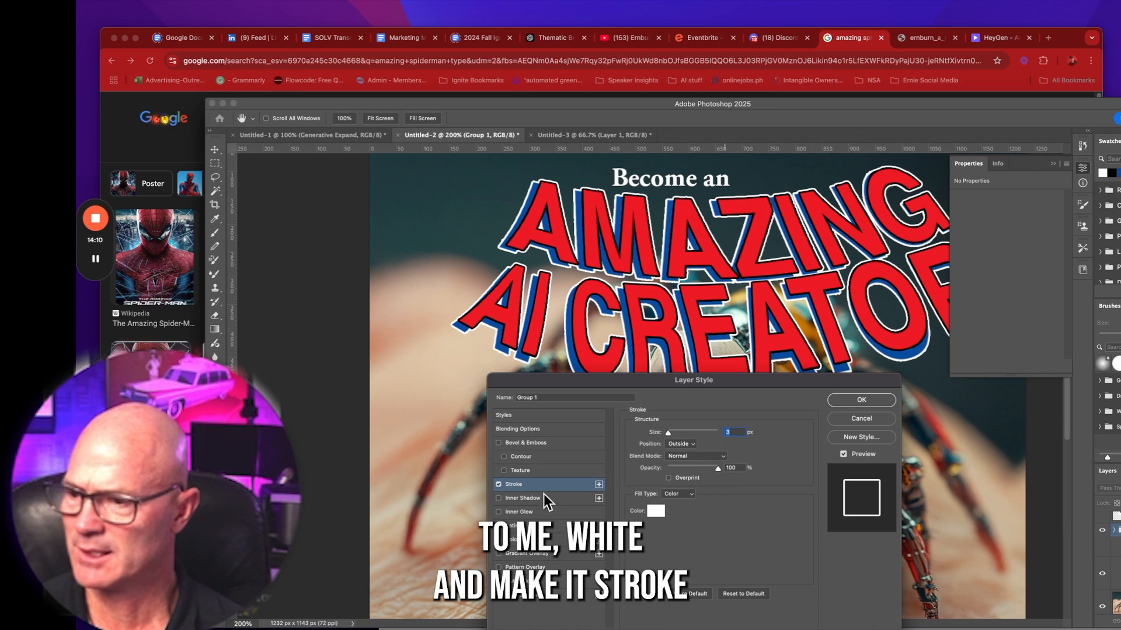
text(6)
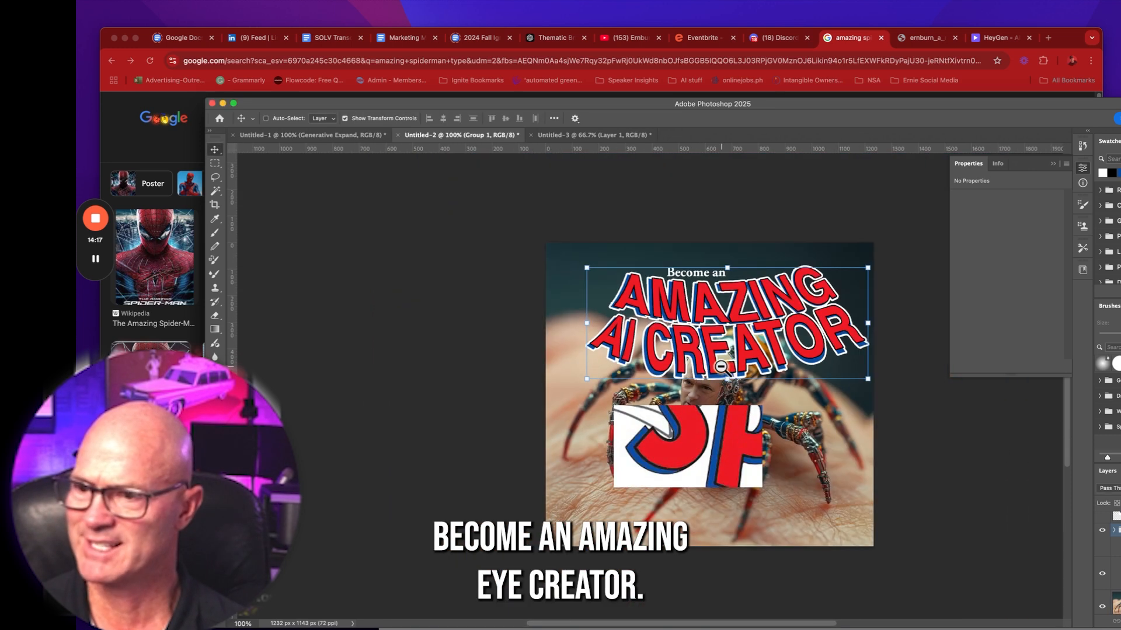
Hide the Spider-Man sample, extend the canvas upward to 1470 px high with Generative Expand, and choose the second variation
click(1104, 516)
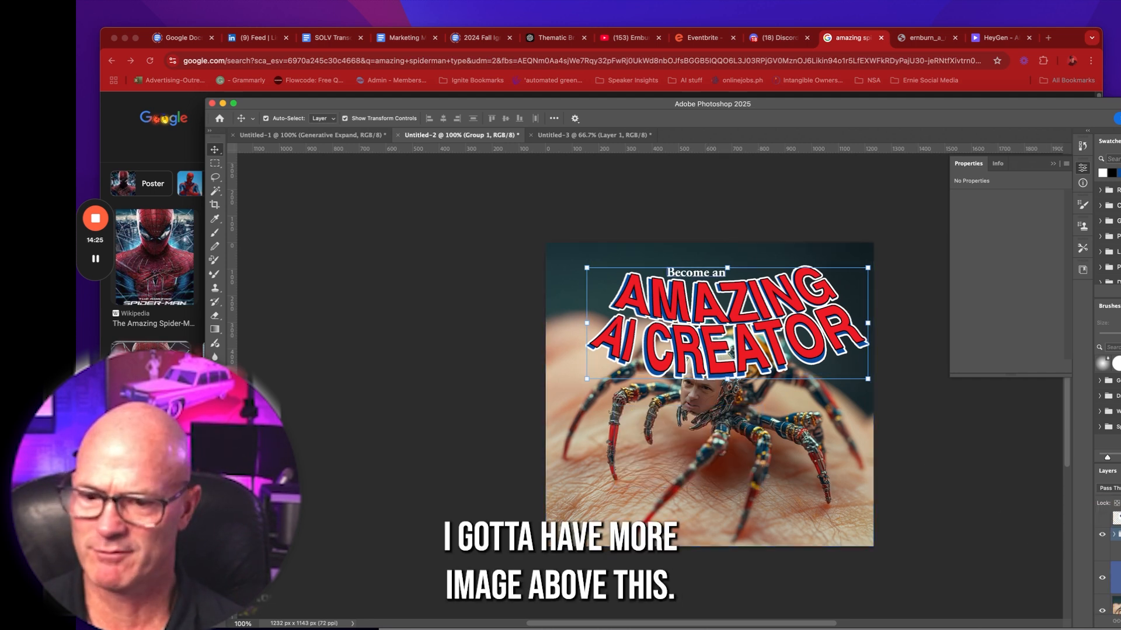
click(1114, 607)
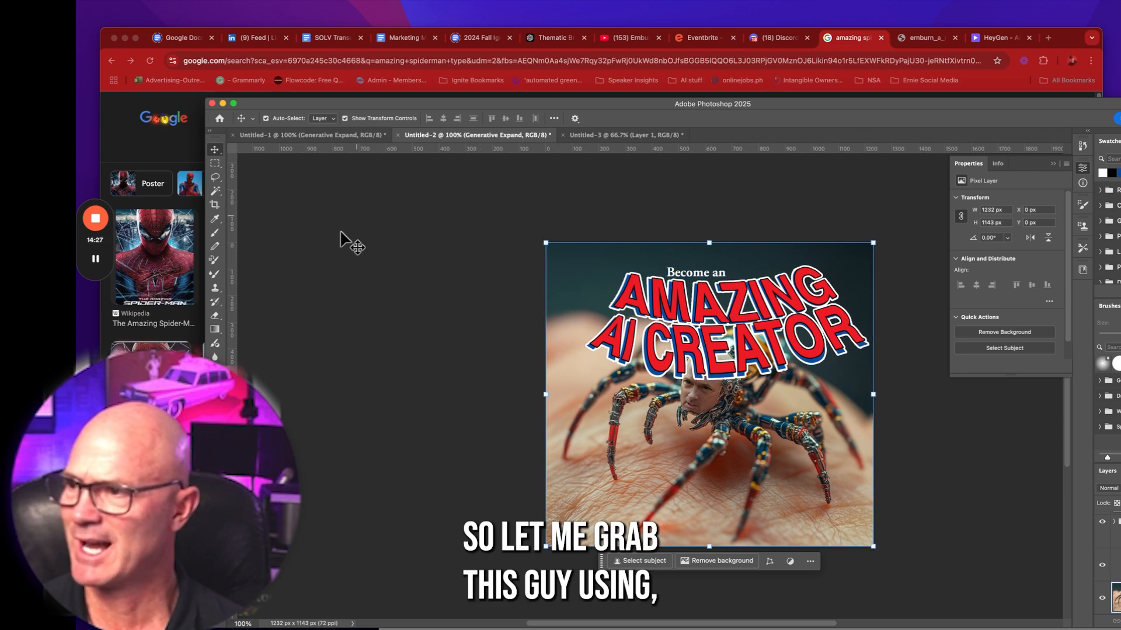
click(215, 205)
click(689, 201)
drag(709, 242, 713, 200)
click(815, 605)
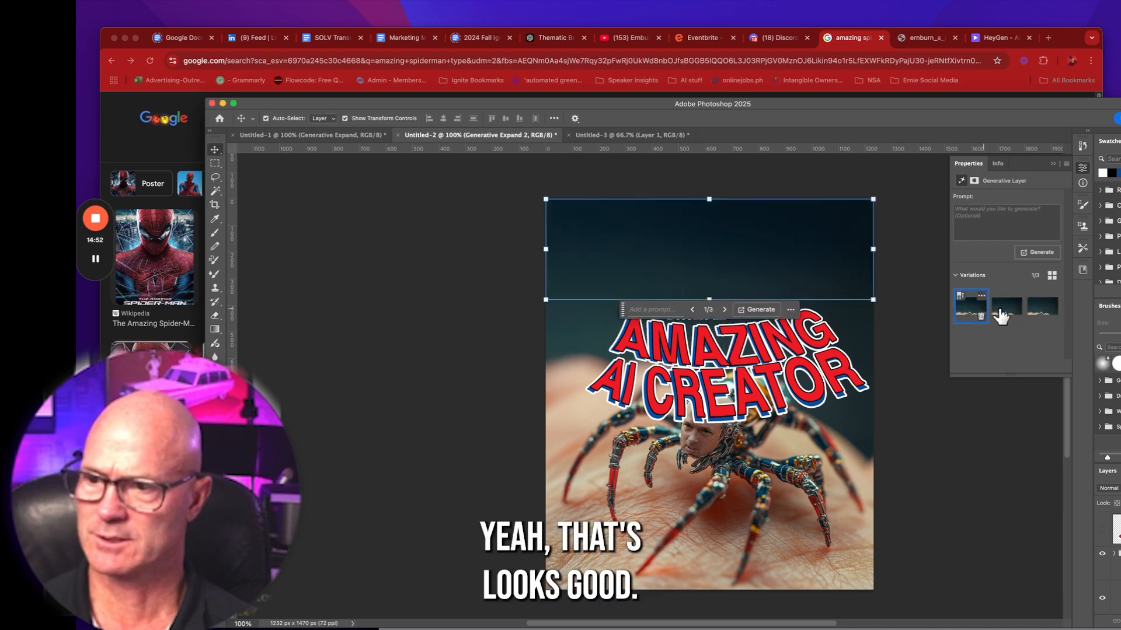
click(1002, 309)
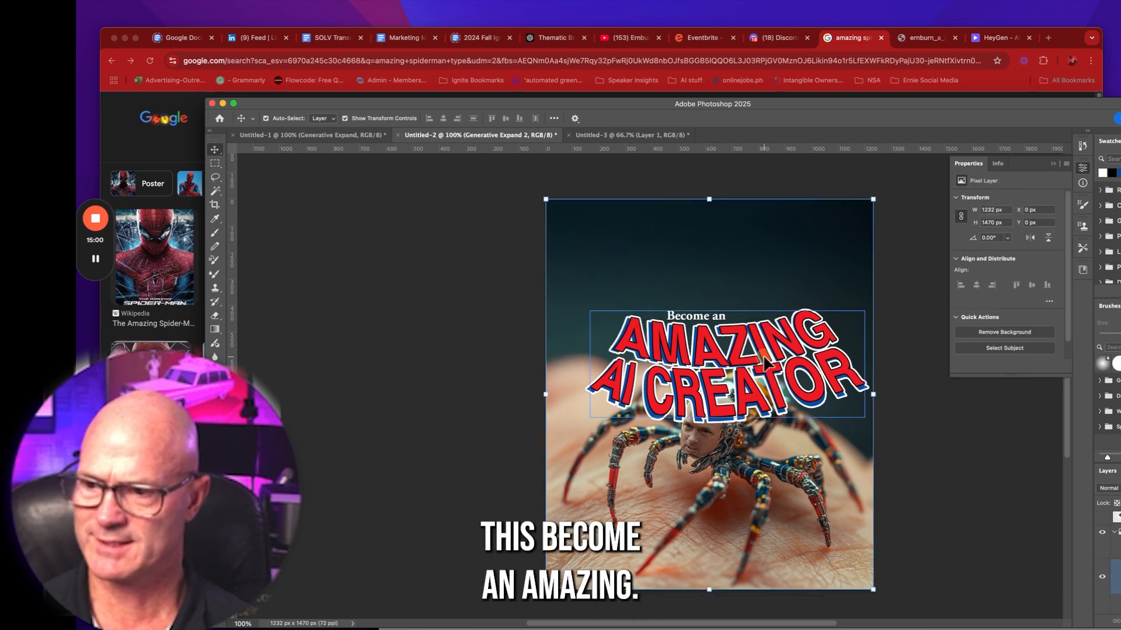
Group "Become an" with the AMAZING AI CREATOR lettering, move the headline up clear of the spider's head and enlarge it slightly
click(700, 318)
drag(700, 318, 681, 280)
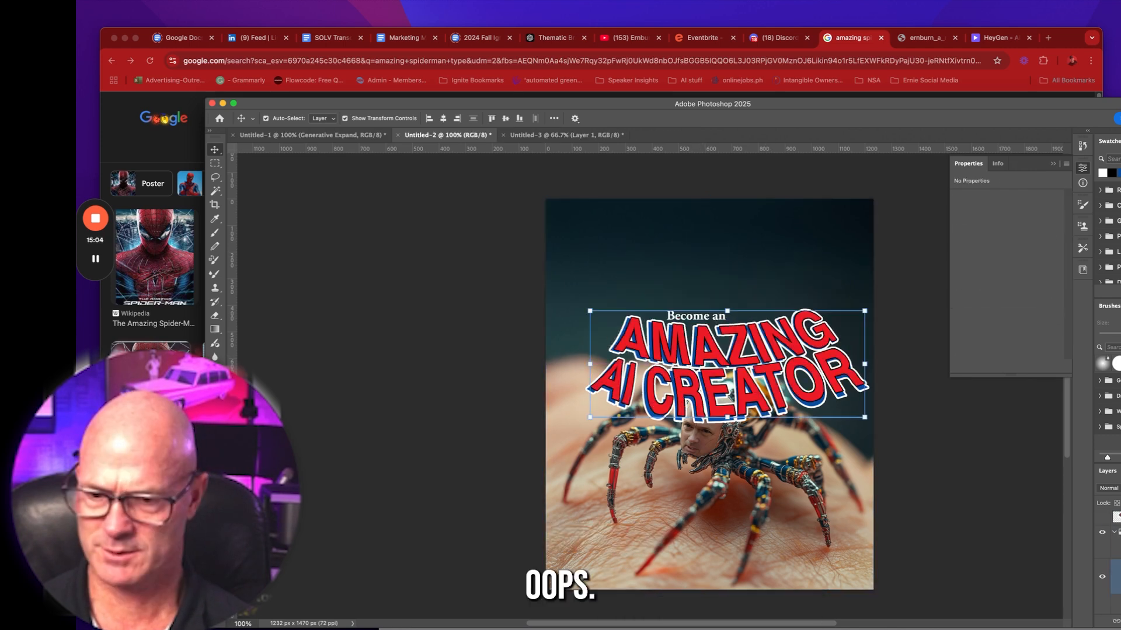
key(super+g)
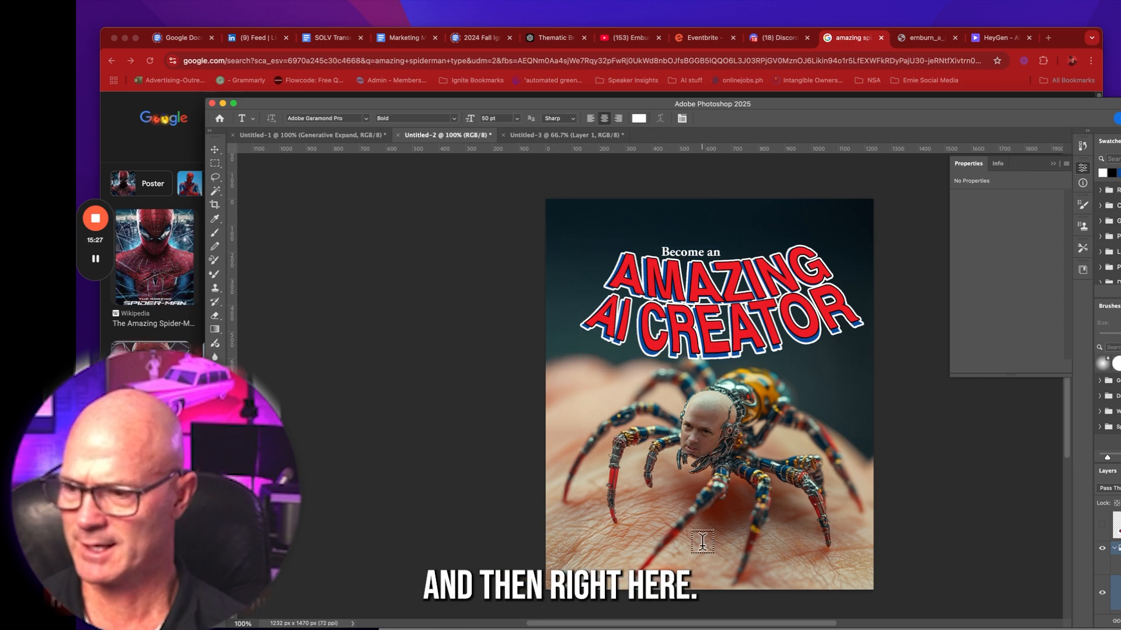
key(super+t)
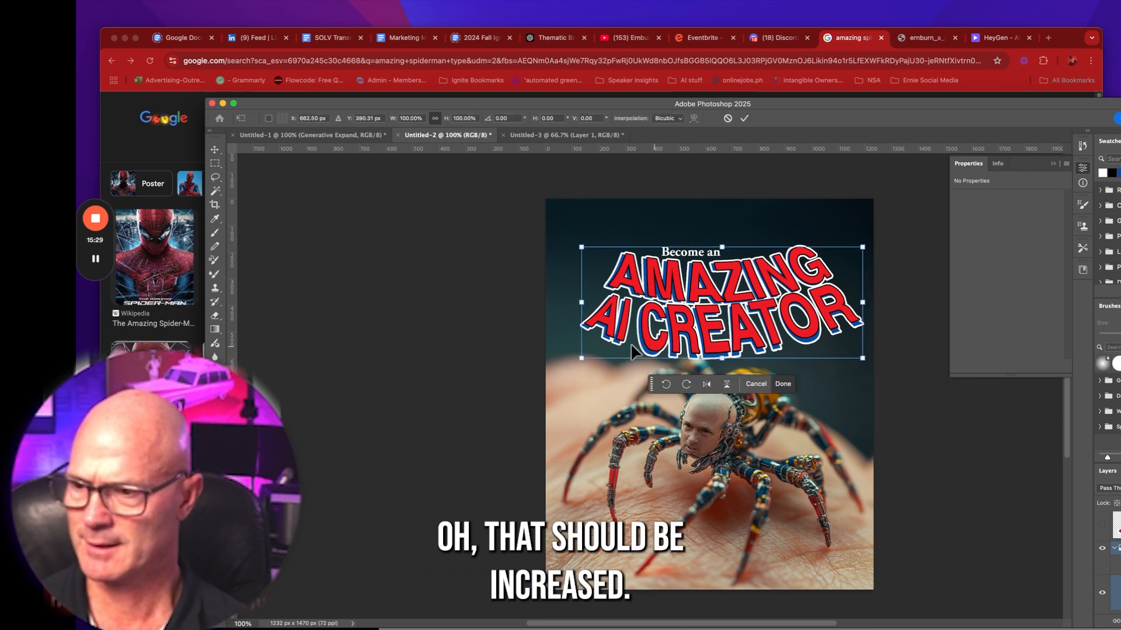
drag(583, 351, 570, 363)
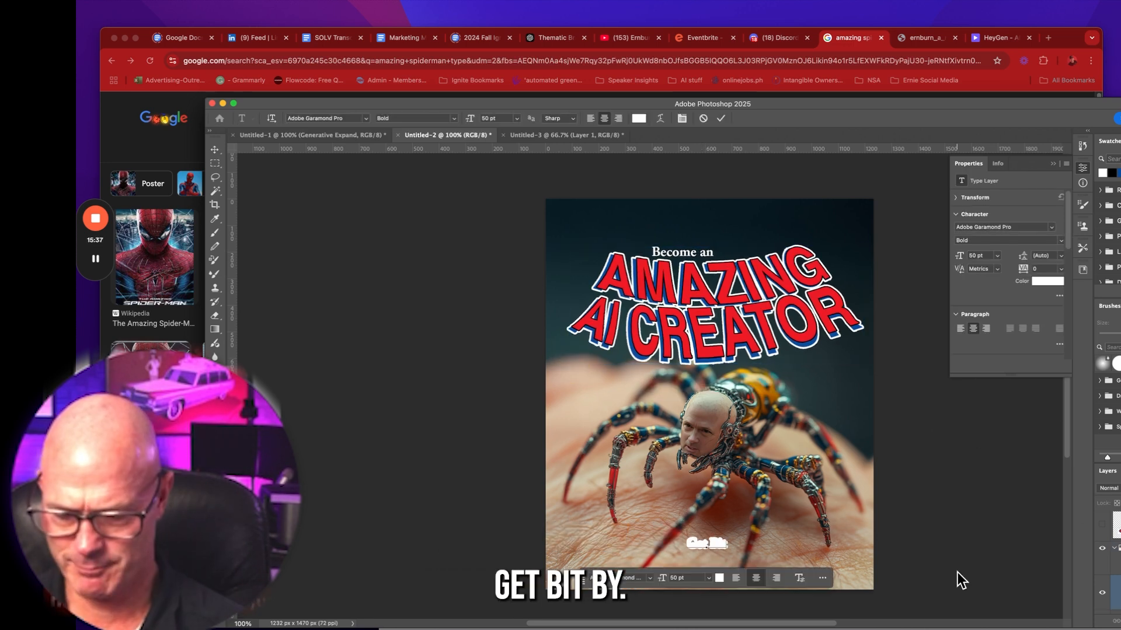
Add white "Get Bit By the AI Bug!" text below the spider in Adobe Garamond Pro Bold at about 95 pt, outside the headline group
text(the AI Bug)
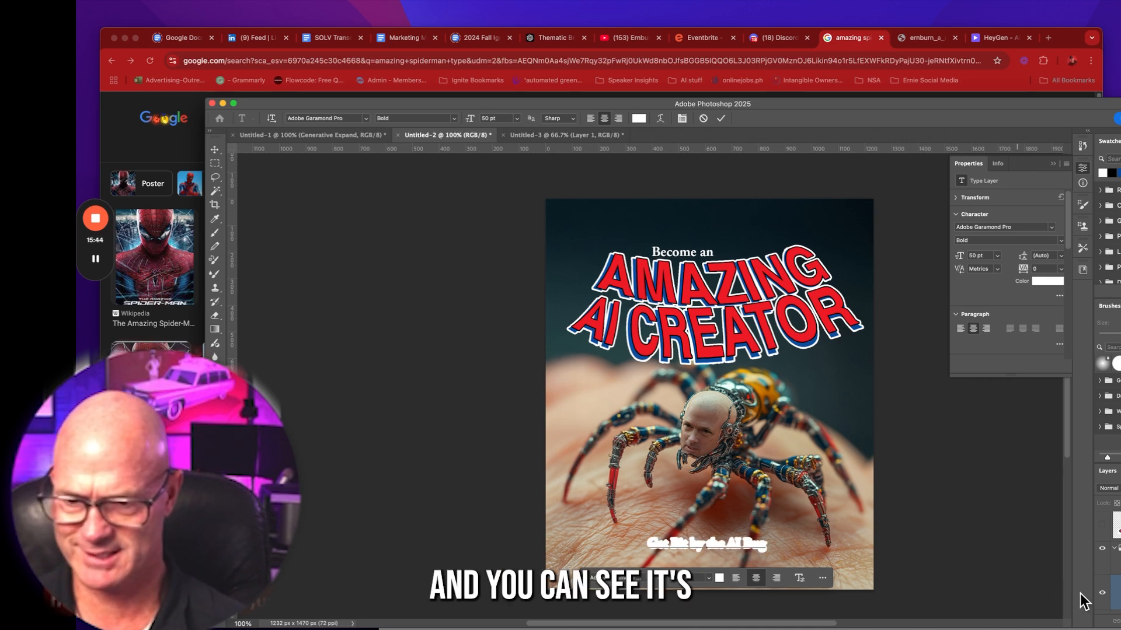
key(Escape)
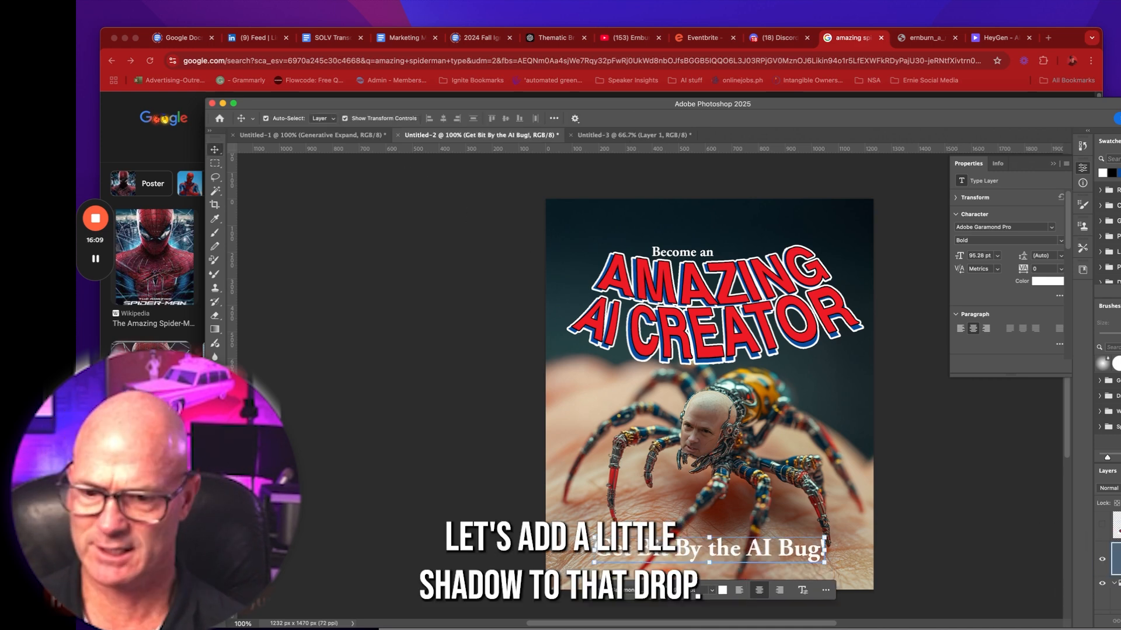
Give the "Get Bit By the AI Bug!" text a black Multiply drop shadow with 100% opacity and 24 px size
double_click(1116, 558)
click(519, 595)
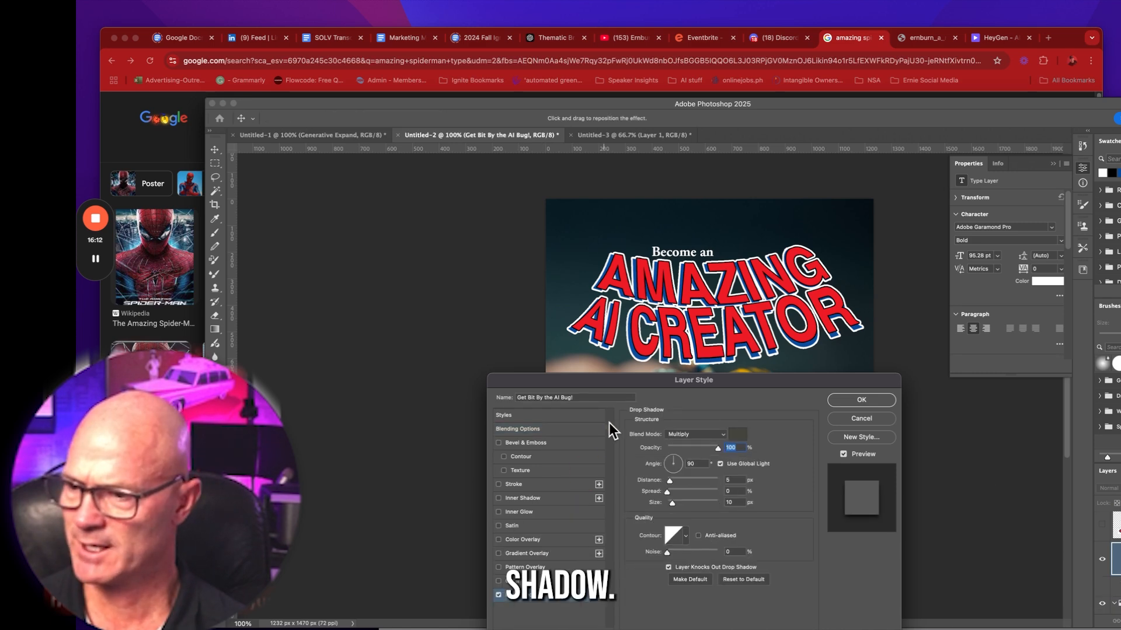
drag(625, 380, 962, 271)
drag(1009, 393, 1012, 395)
click(1075, 325)
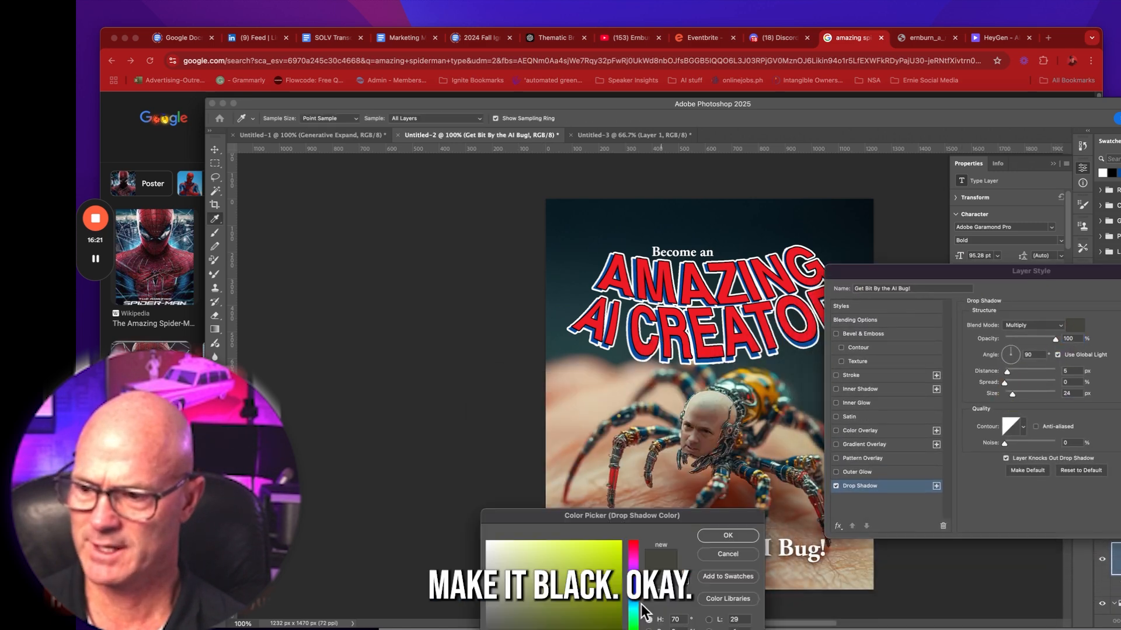
click(750, 536)
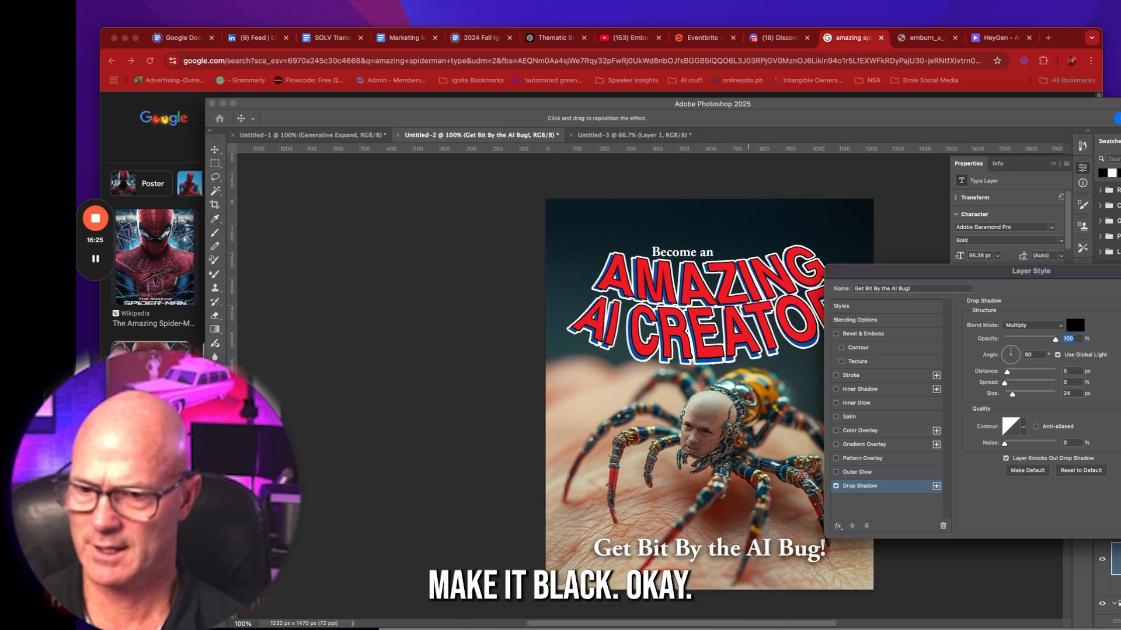
key(Return)
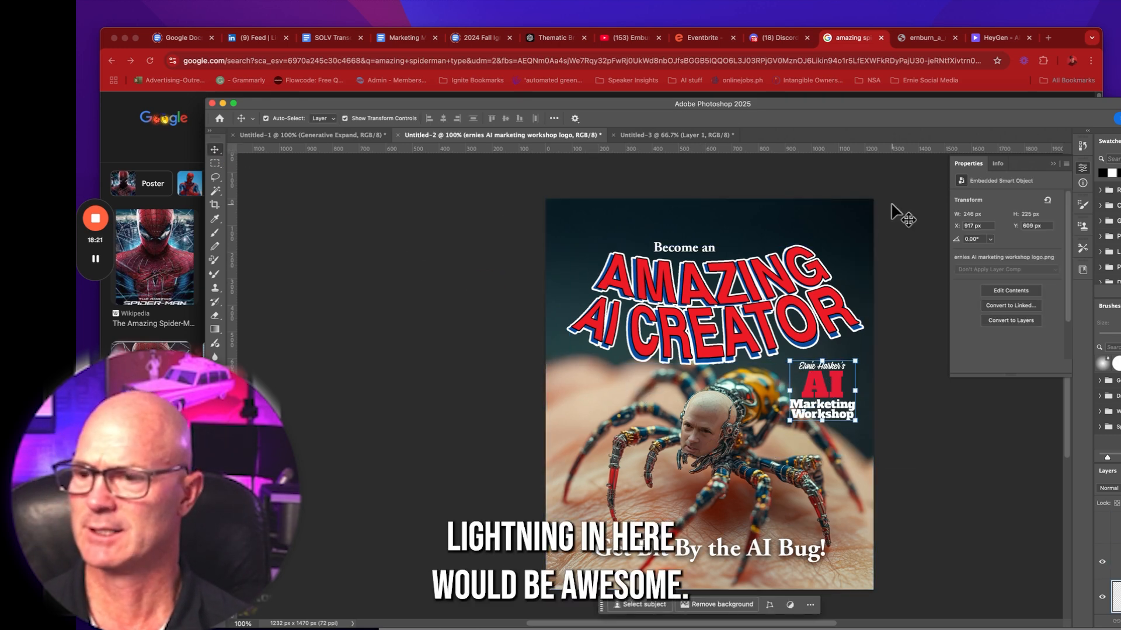
Switch to the browser and open the Midjourney website to find the upscaled robotic spider image
click(927, 39)
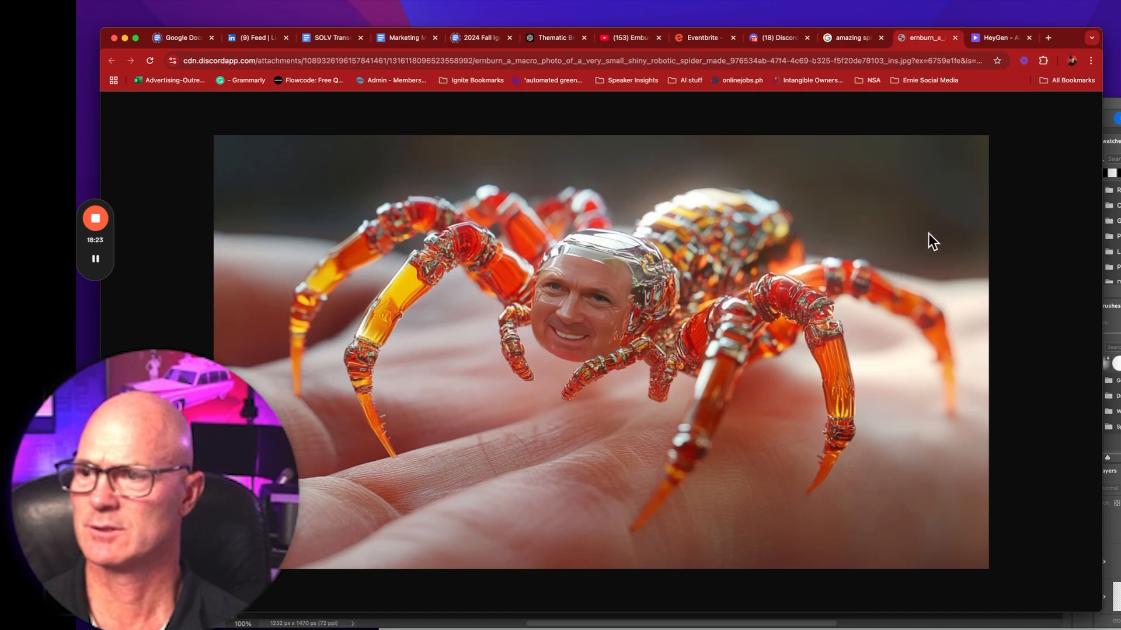
click(812, 62)
text(midjour)
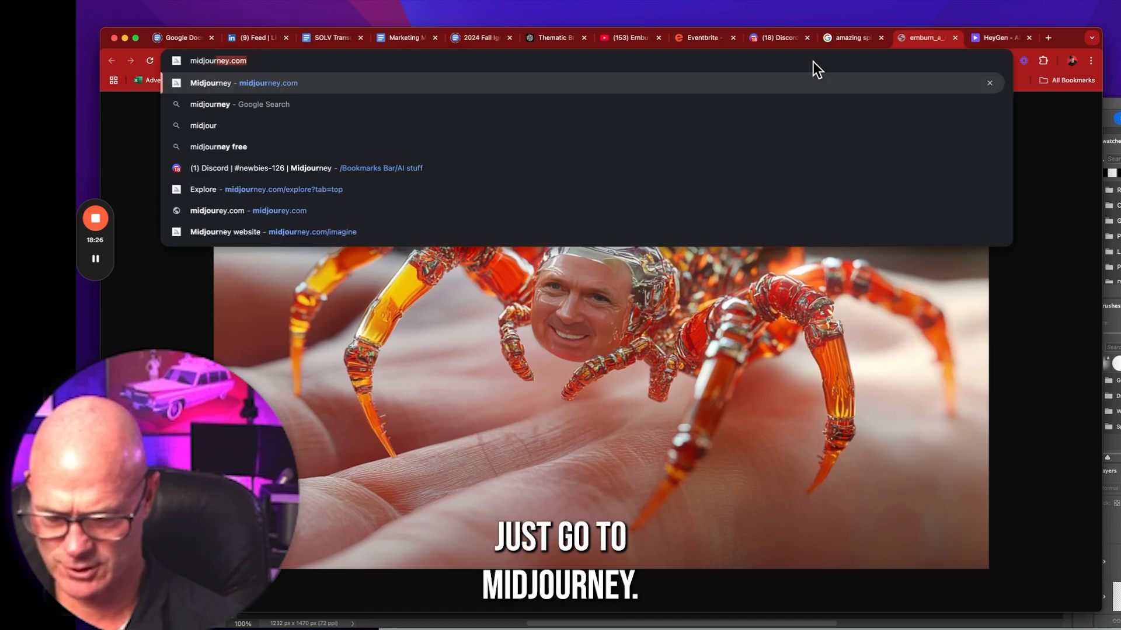
key(Return)
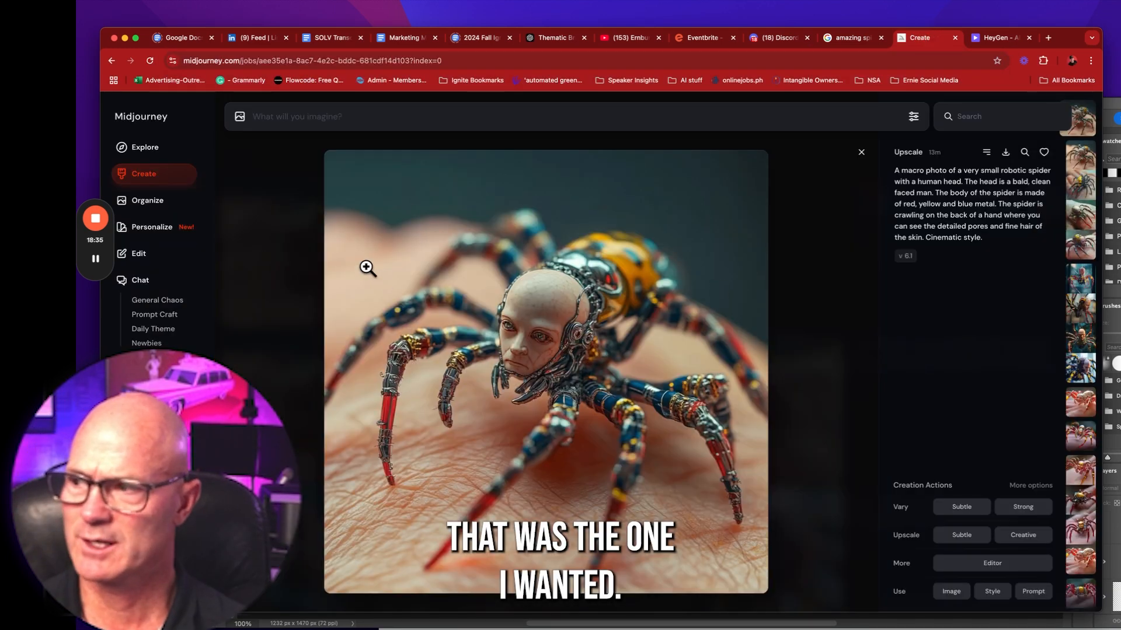
Enlarge the upscaled robotic spider image and save it to the computer
click(434, 302)
right_click(485, 314)
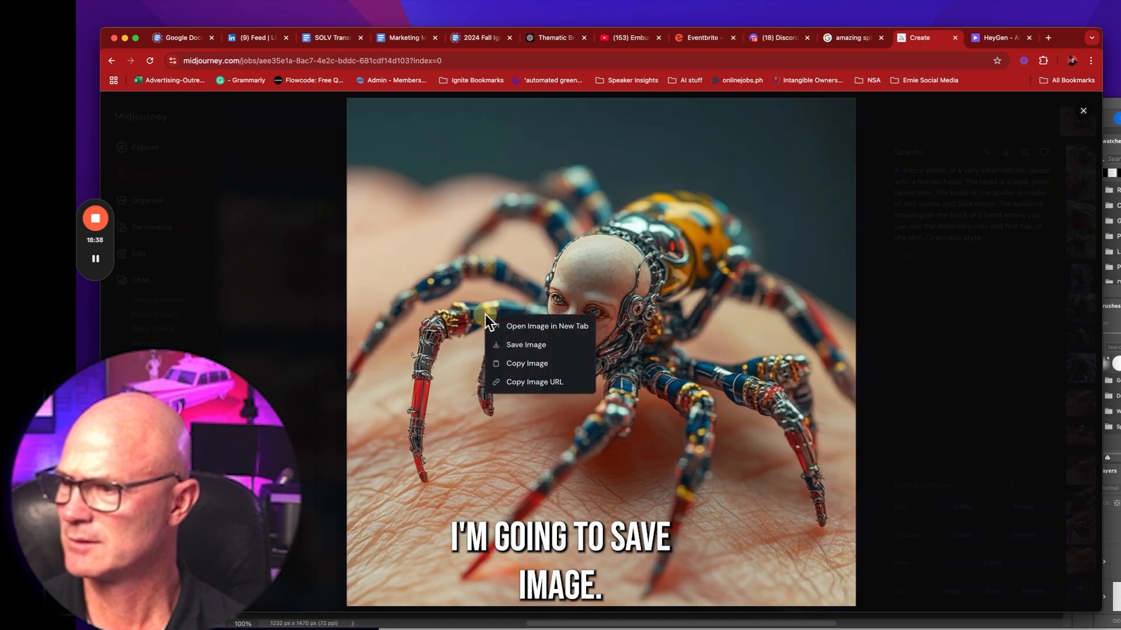
click(493, 337)
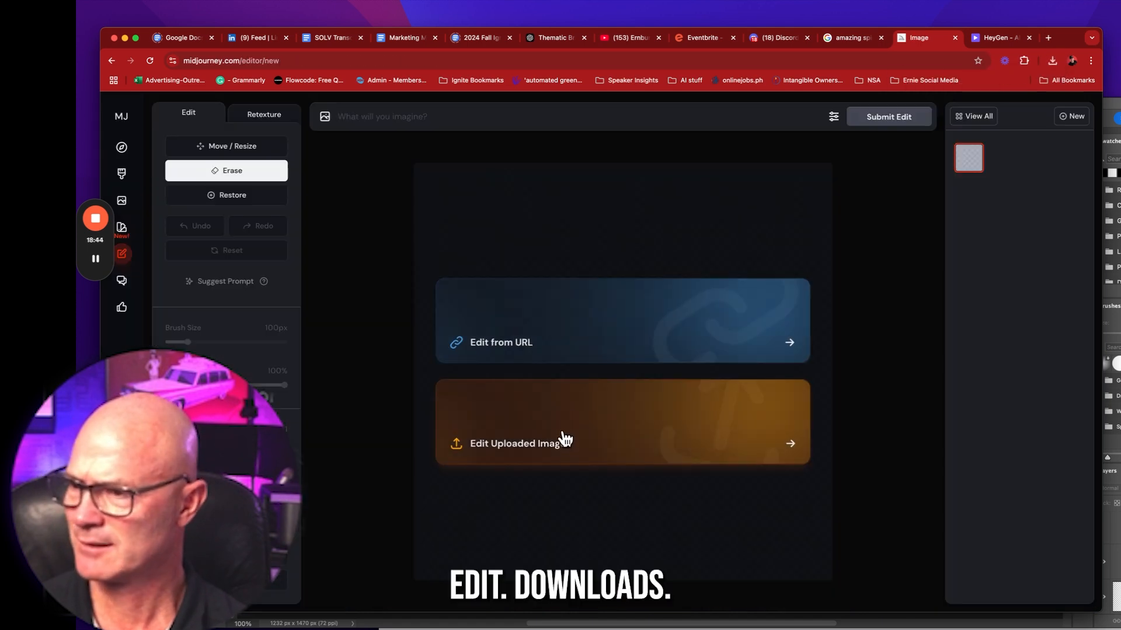
Upload the downloaded robotic spider PNG from the Downloads folder to Midjourney's editor
click(560, 435)
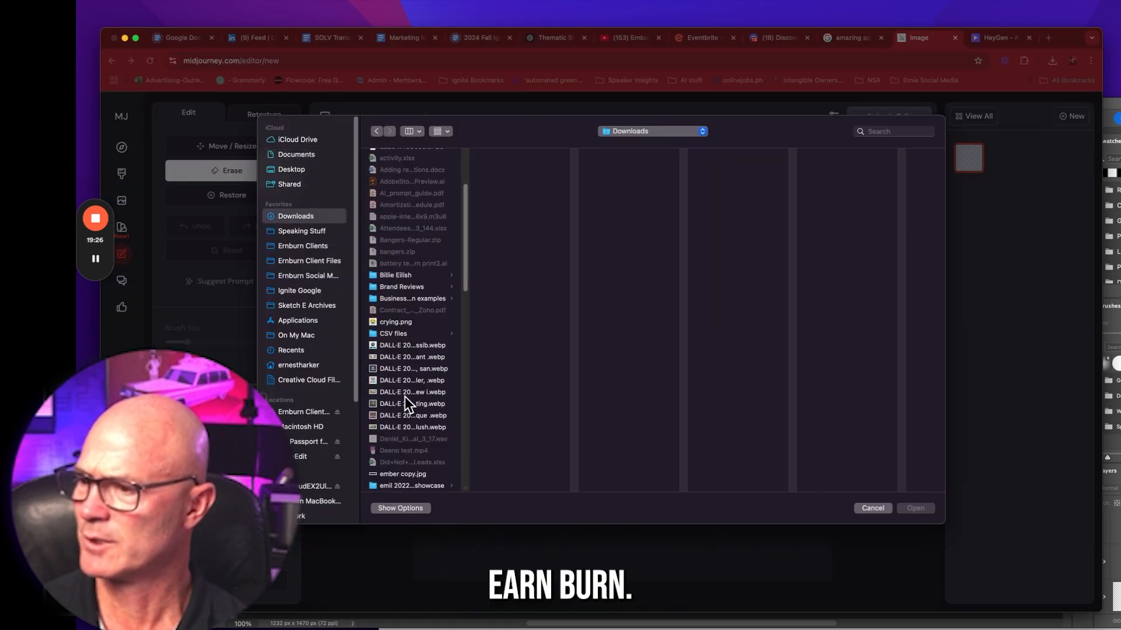
scroll(404, 397, down, 5)
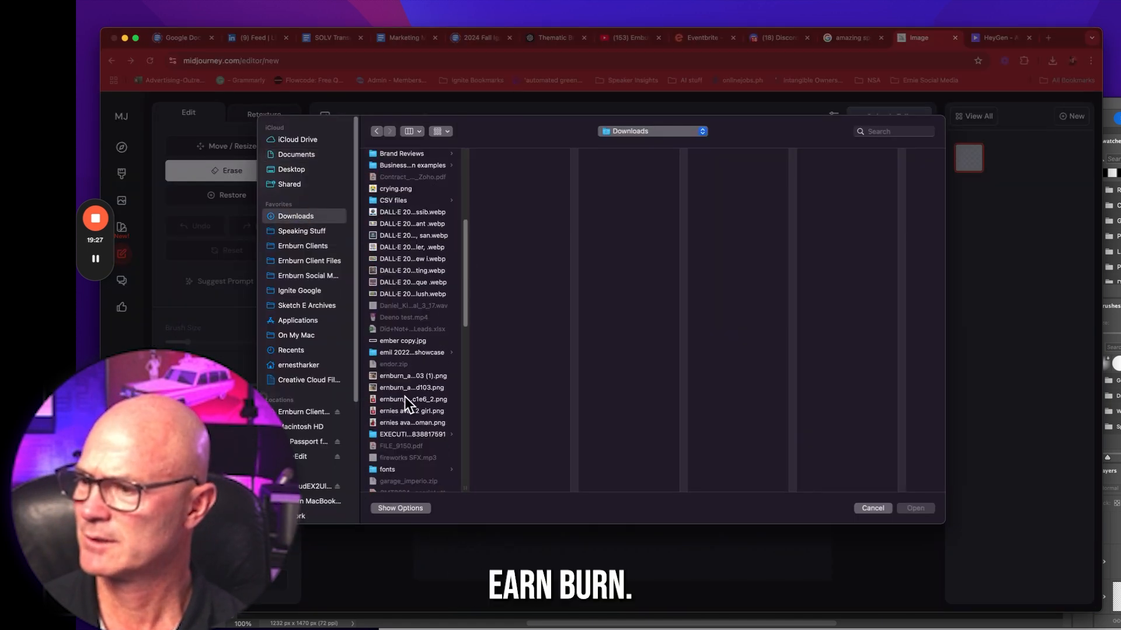
click(408, 387)
click(903, 508)
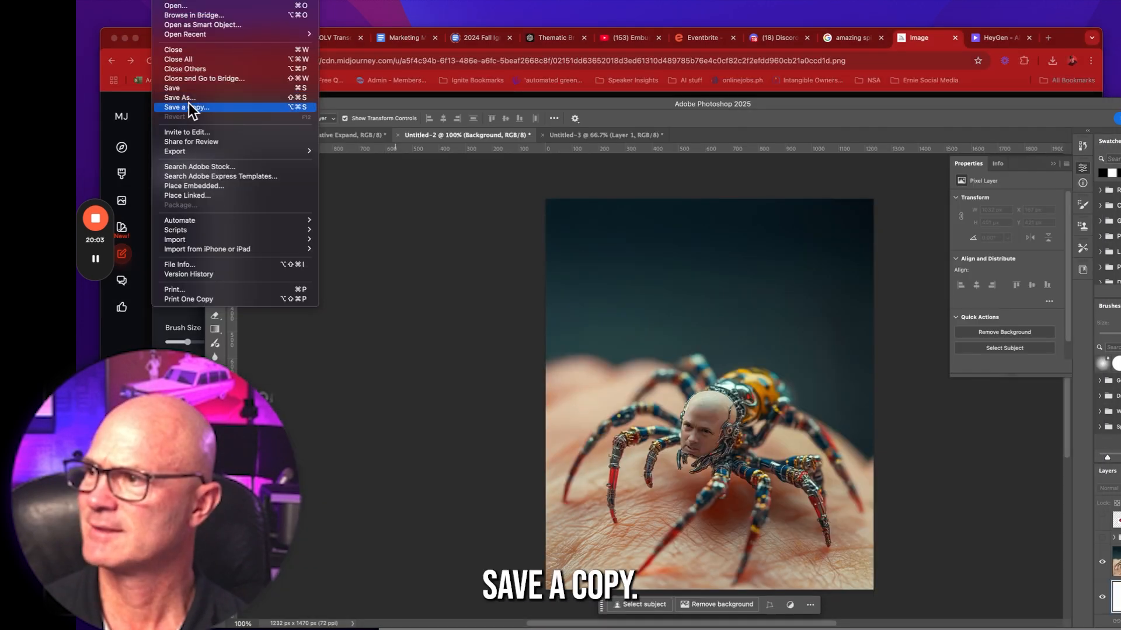
Save a copy of the face-swapped spider from Photoshop as a JPG in the spider folder and upload it to Midjourney's editor
click(187, 107)
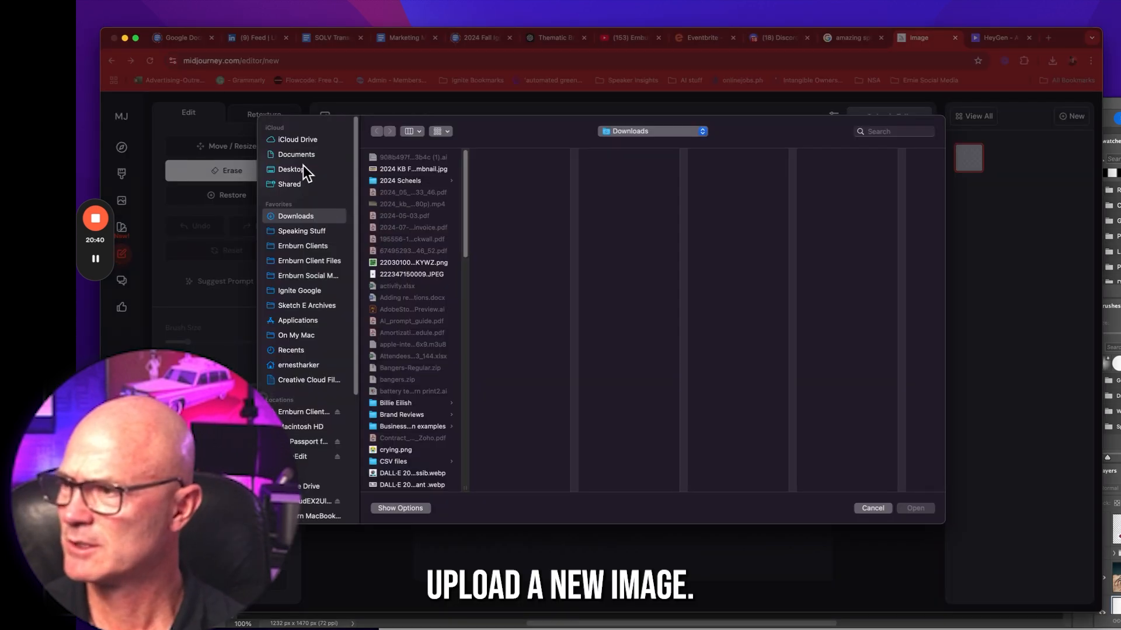
click(295, 244)
click(652, 131)
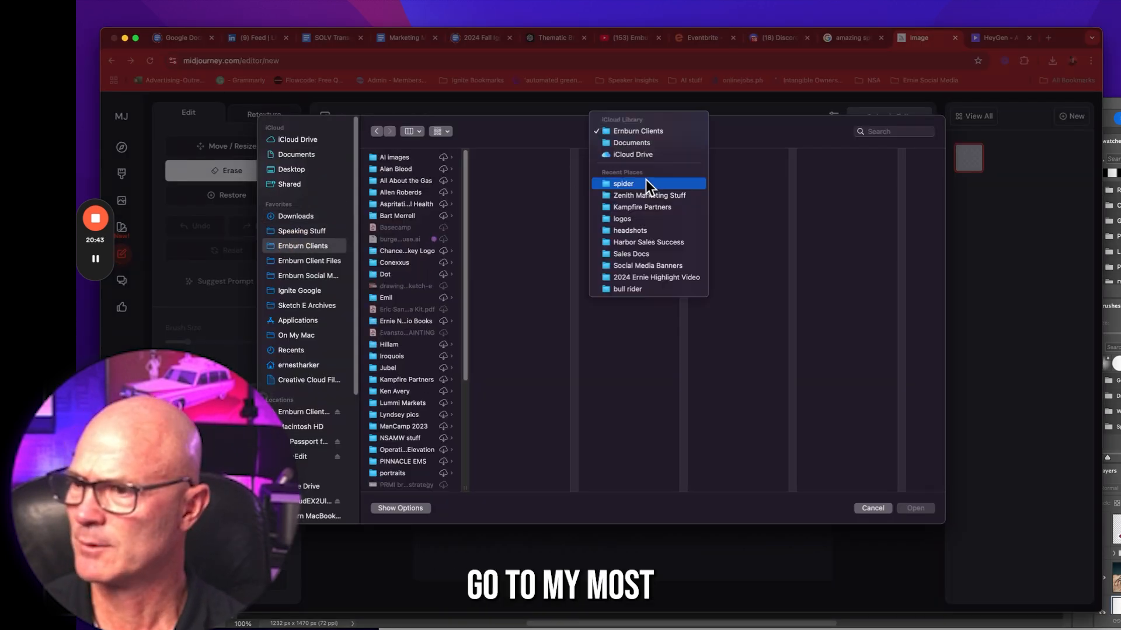
click(645, 179)
click(896, 162)
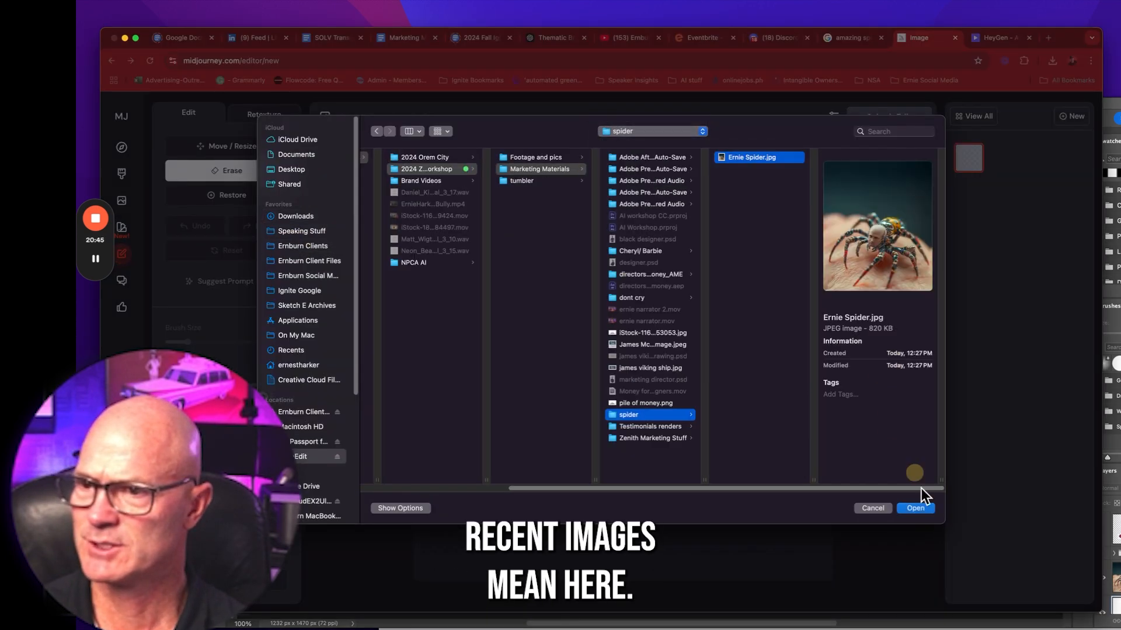
click(930, 513)
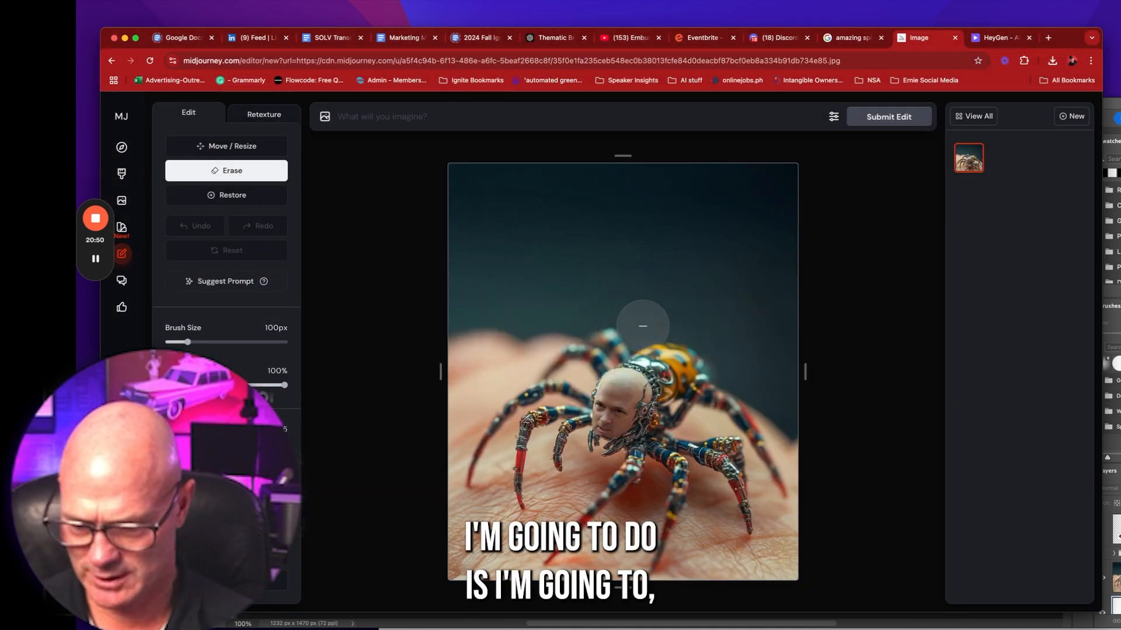
Erase spots on the spider's legs and around its head with a 31 px brush, plus the background and hand patches at 99 px
scroll(575, 317, down, 5)
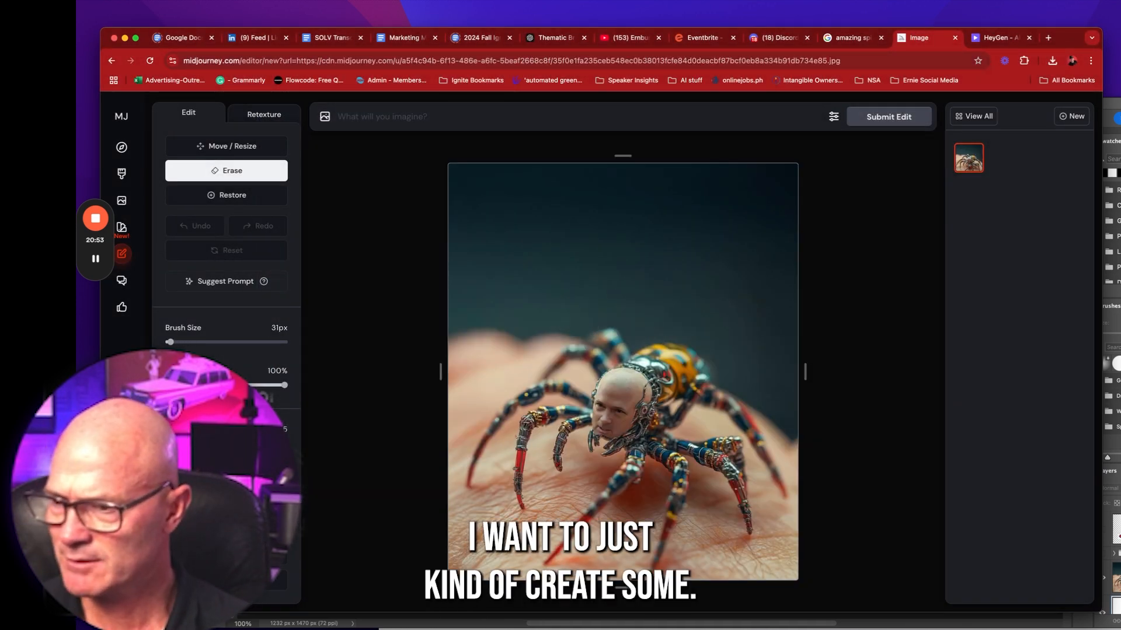
click(626, 363)
drag(655, 382, 661, 417)
drag(633, 448, 620, 472)
click(589, 505)
drag(543, 415, 516, 425)
drag(540, 388, 525, 396)
click(501, 408)
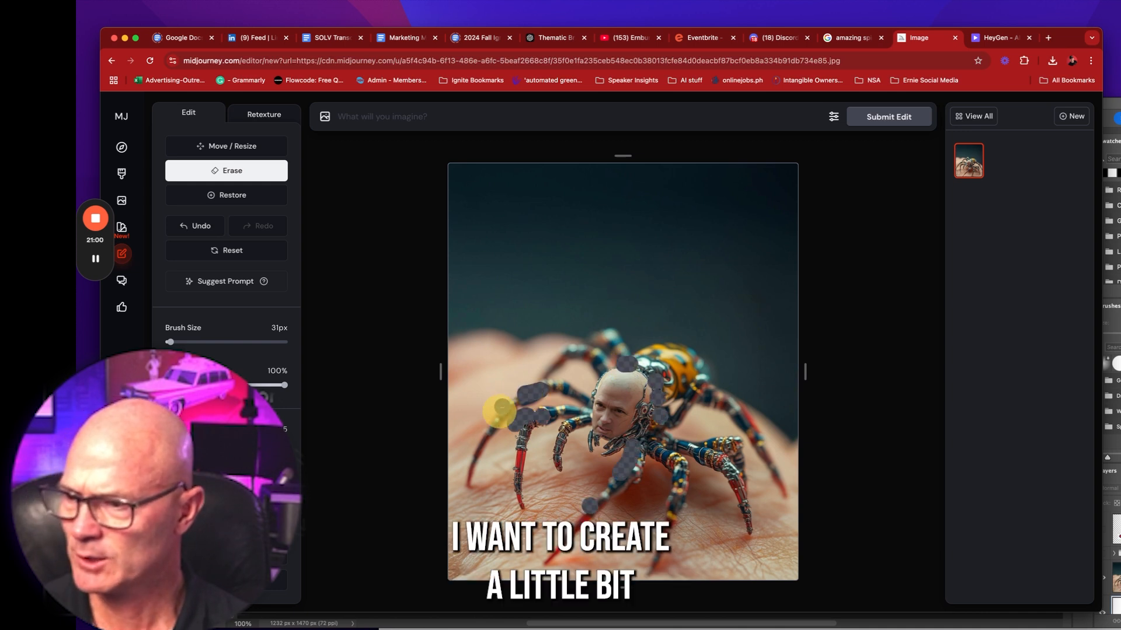
click(576, 432)
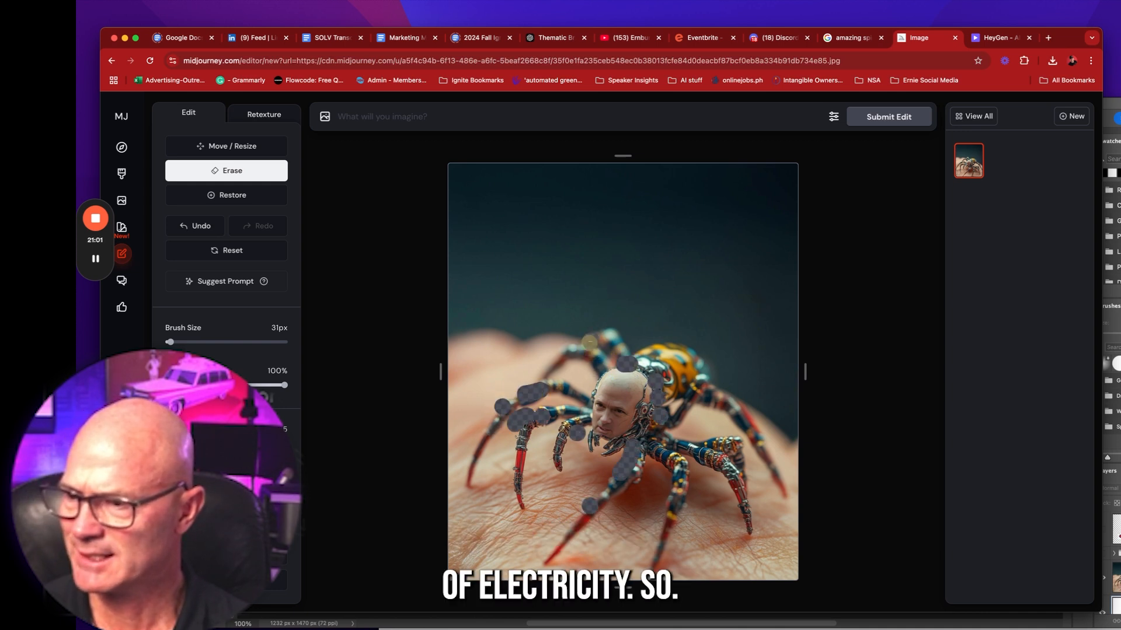
click(589, 344)
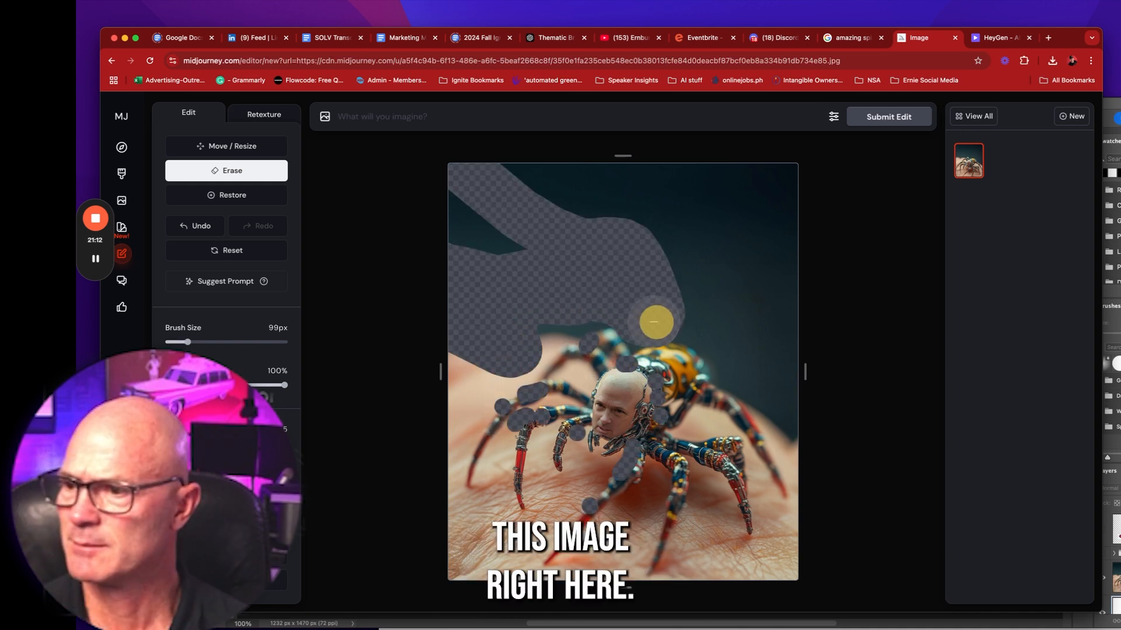
mouse_move(655, 320)
mouse_down()
mouse_move(699, 317)
mouse_move(747, 370)
mouse_up()
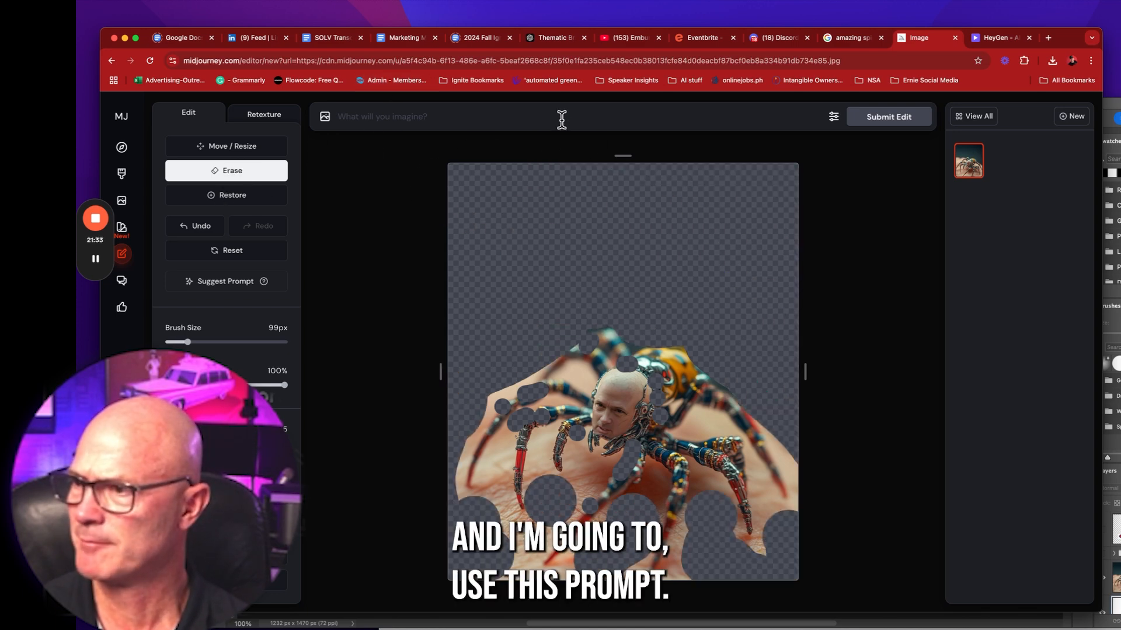
Copy the robotic spider prompt from Discord into Midjourney's edit prompt, describing the spider as "very small, radioactive"
click(771, 38)
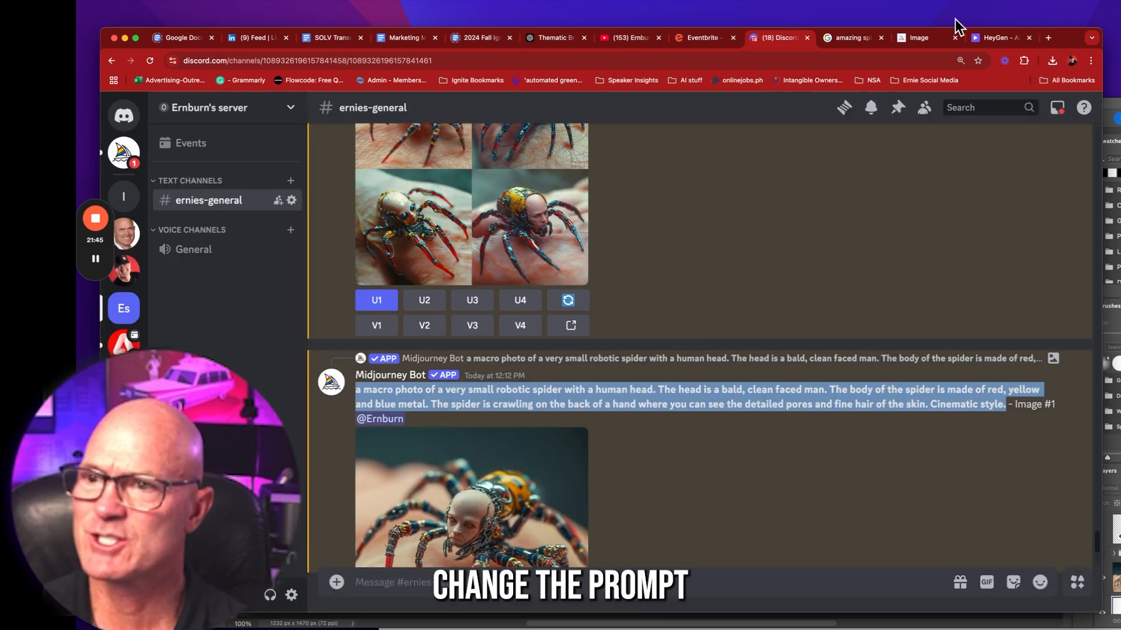
click(919, 38)
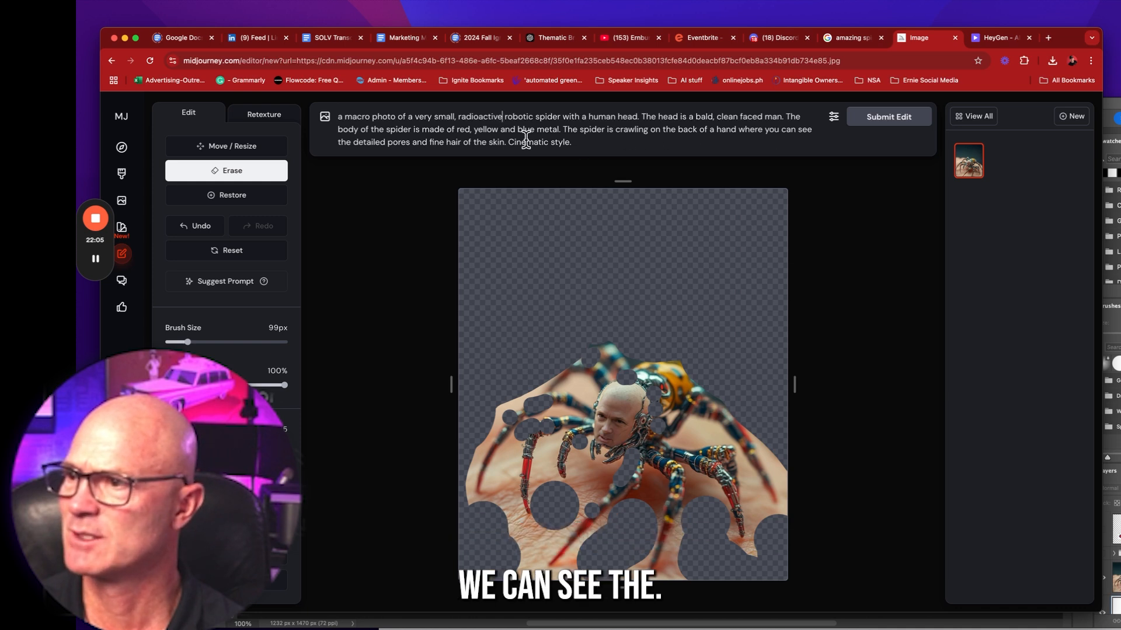
Insert "Background is an electric, radioactive lightning bolts." before "Cinematic style" in the prompt and submit the edit
click(509, 142)
text(Background is)
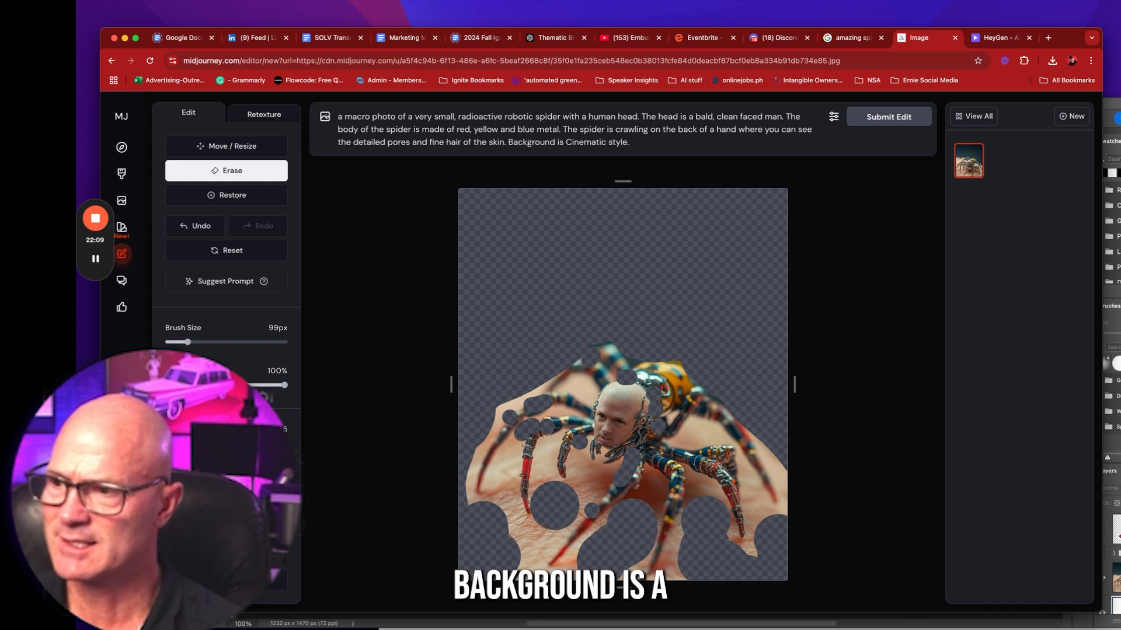
text( an ele)
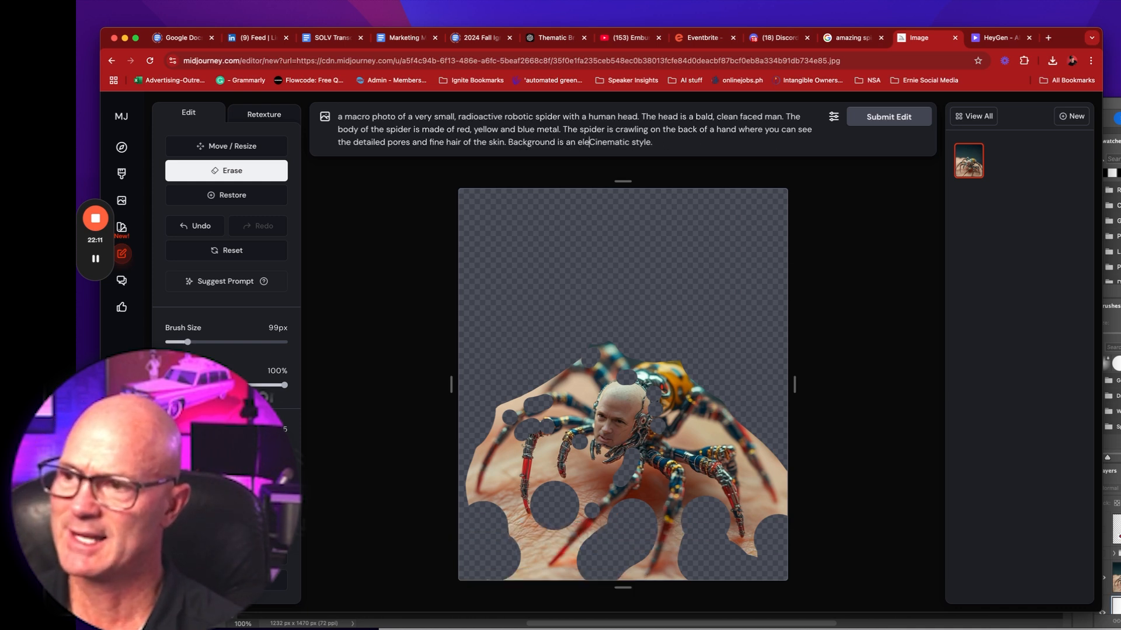
text(ctric)
text(, radioa)
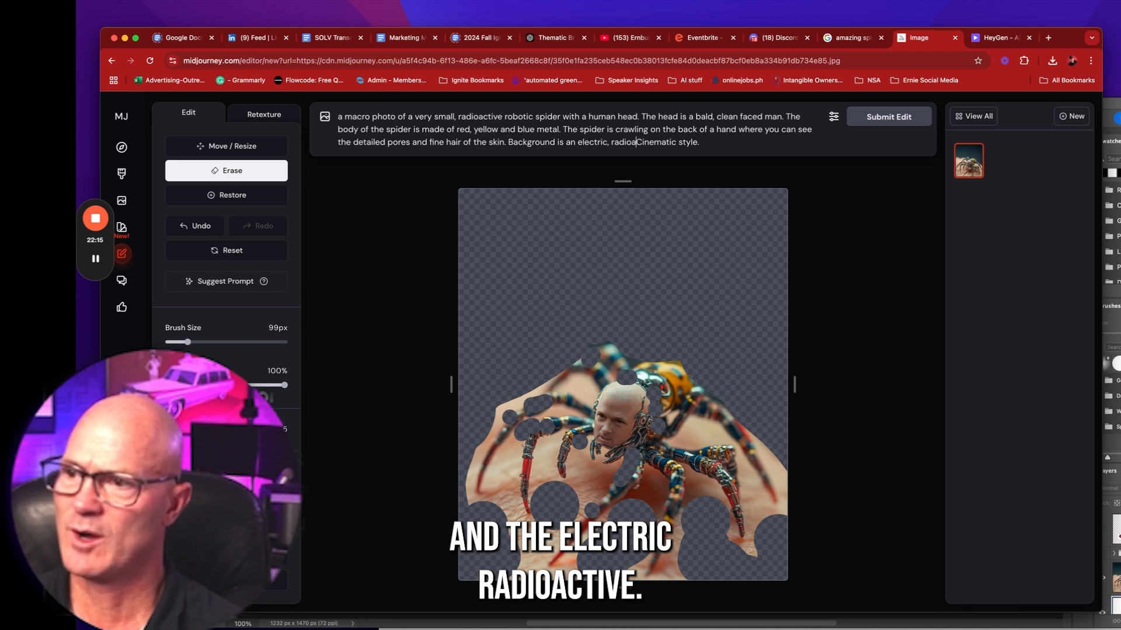
text(light)
text(ning bolts.)
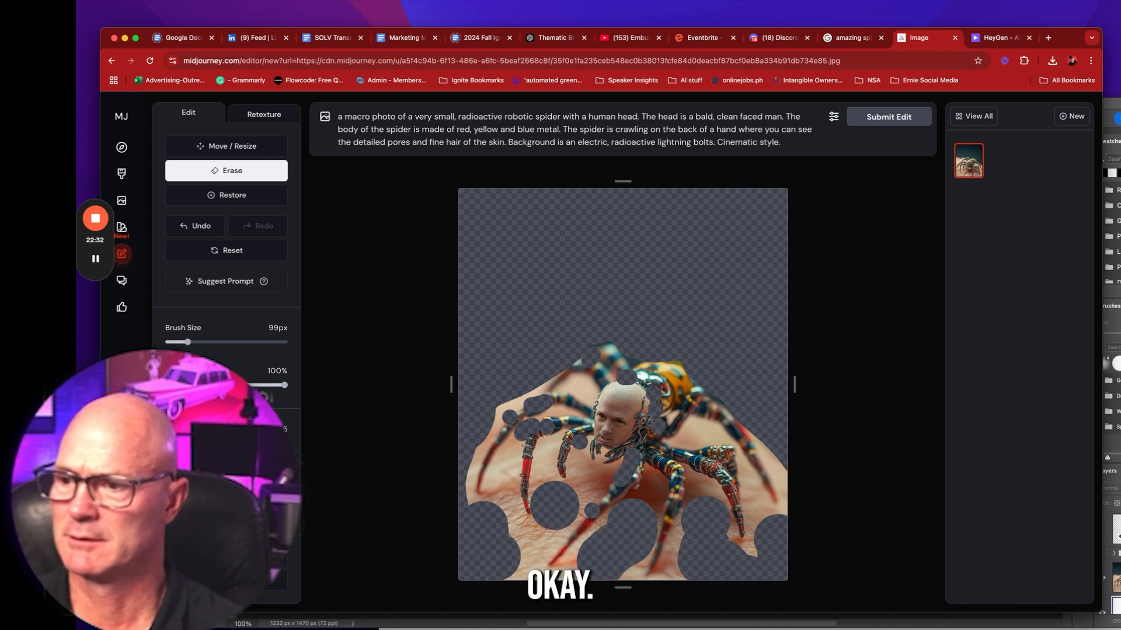
click(888, 119)
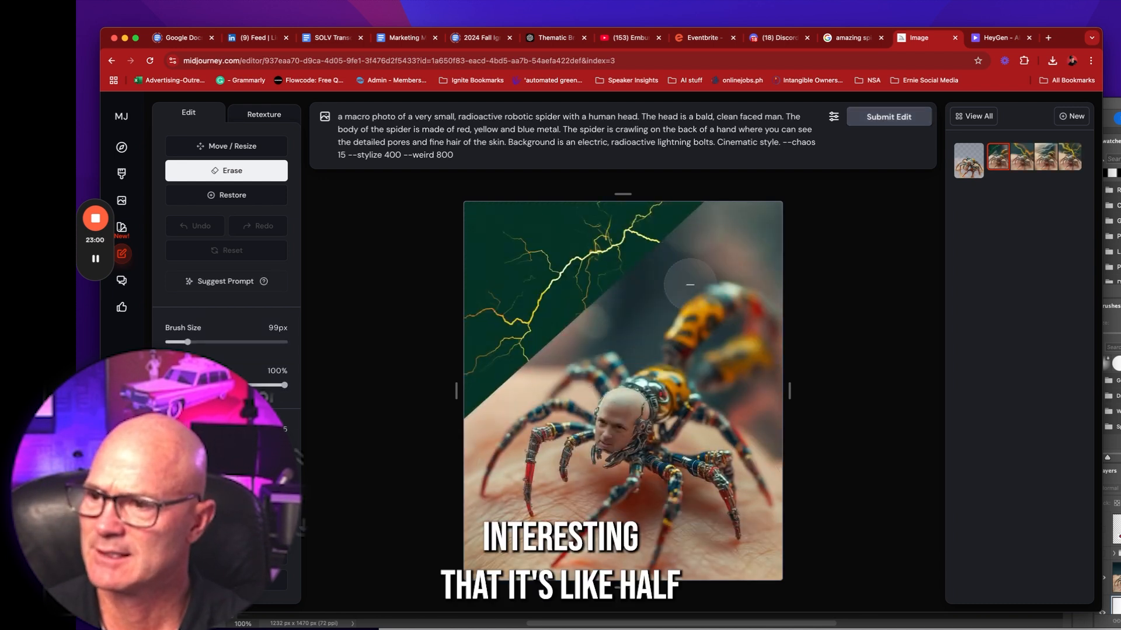
Compare the four generated lightning variations and select the one with yellow lightning and a spider web
click(1019, 169)
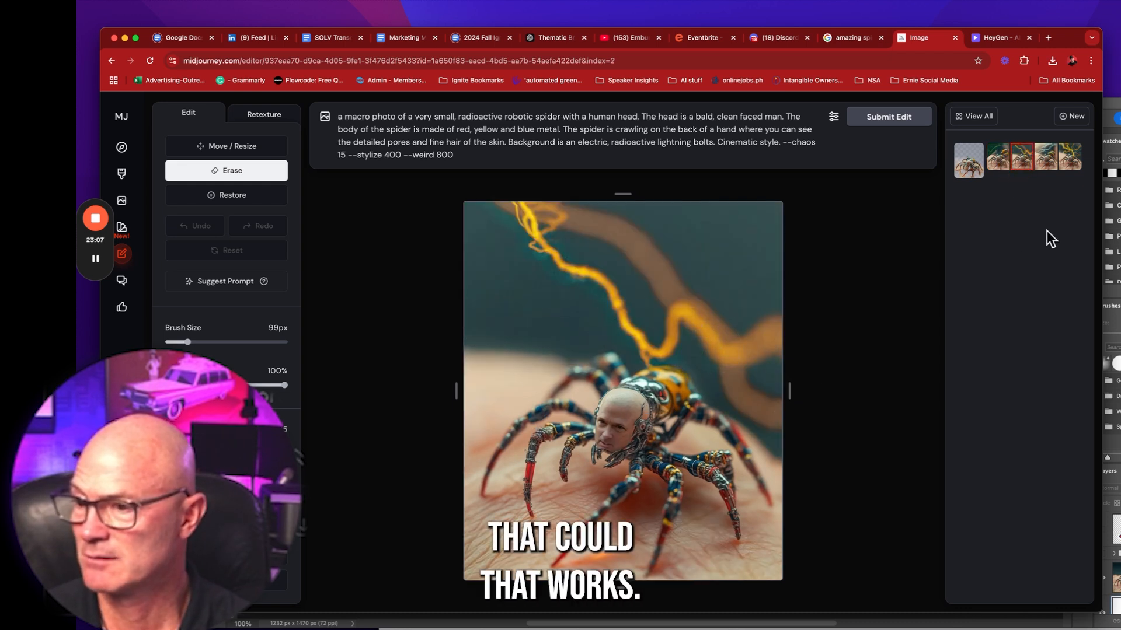
click(1044, 170)
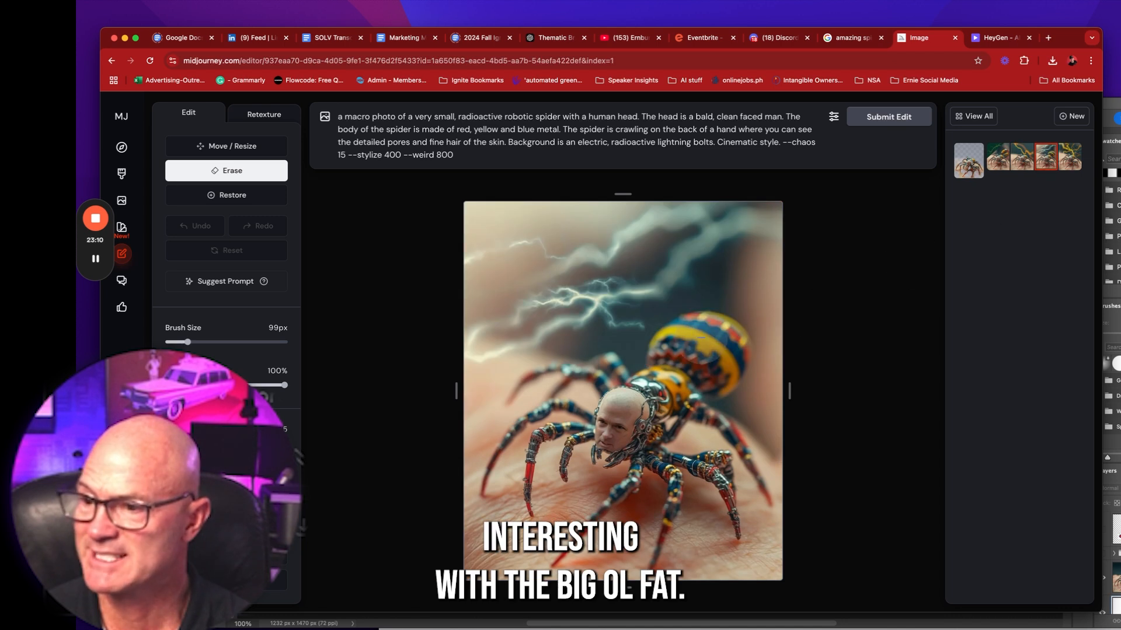
click(1069, 161)
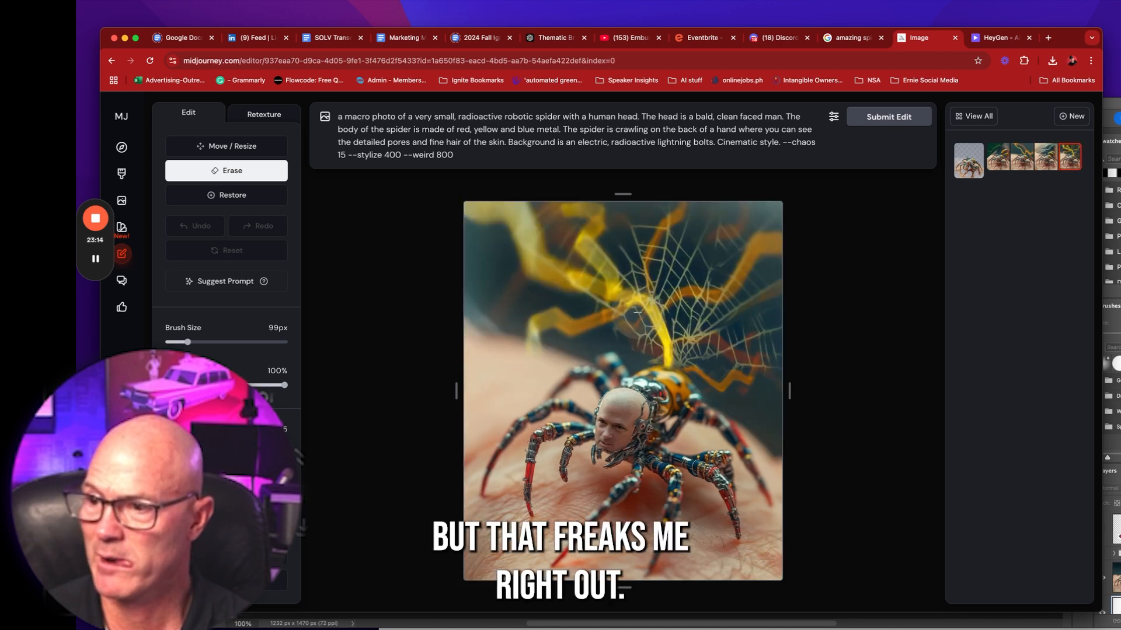
click(1000, 161)
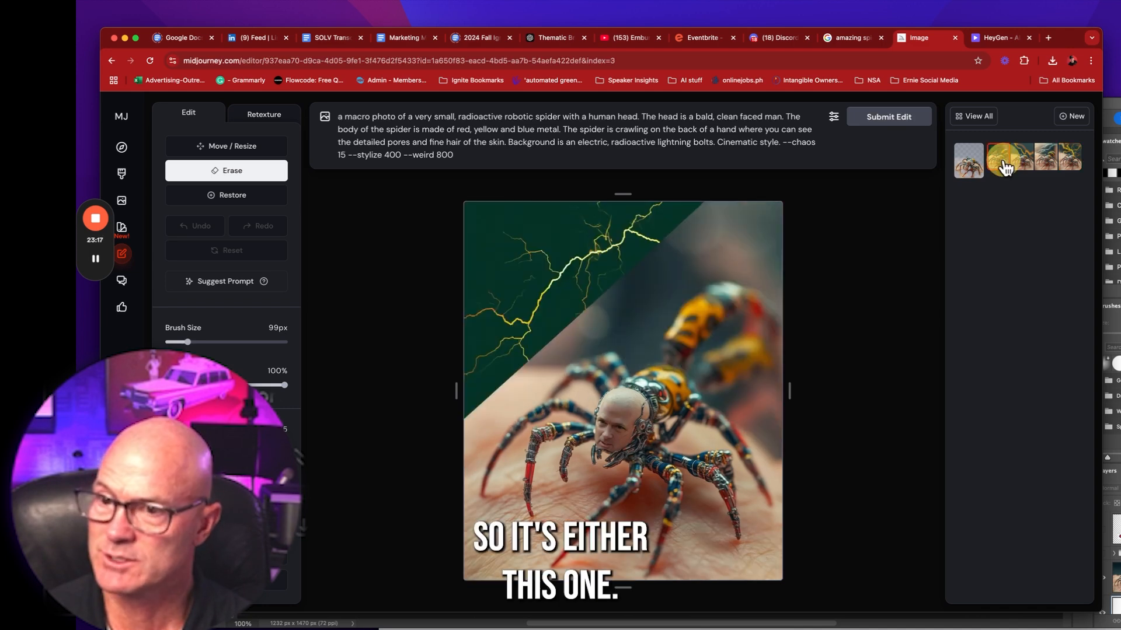
click(1022, 167)
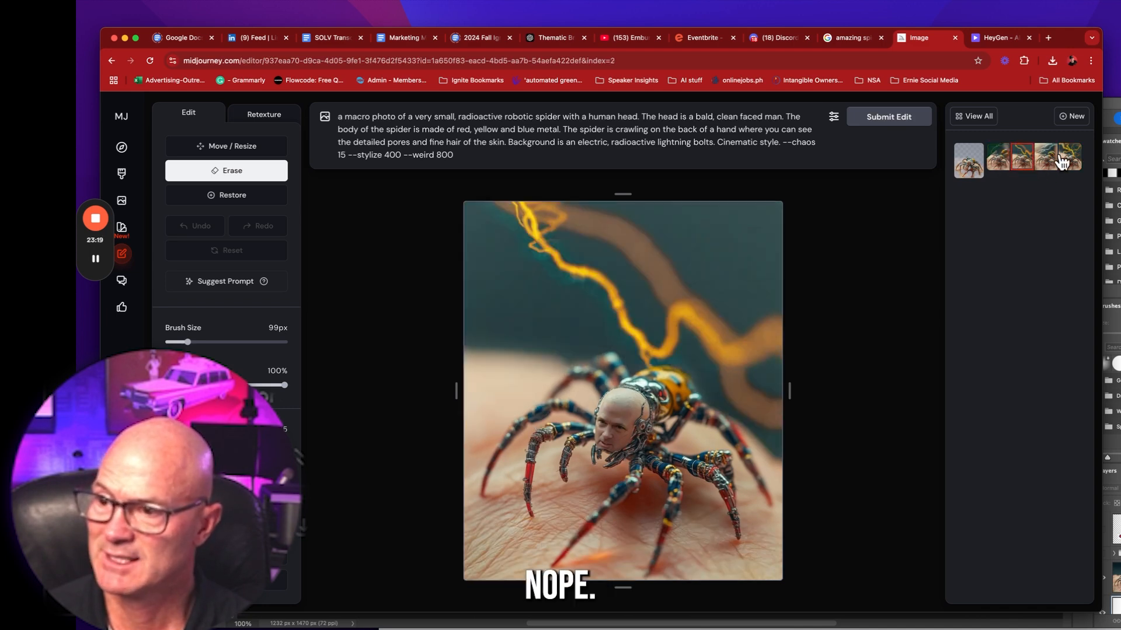
click(1069, 160)
click(996, 160)
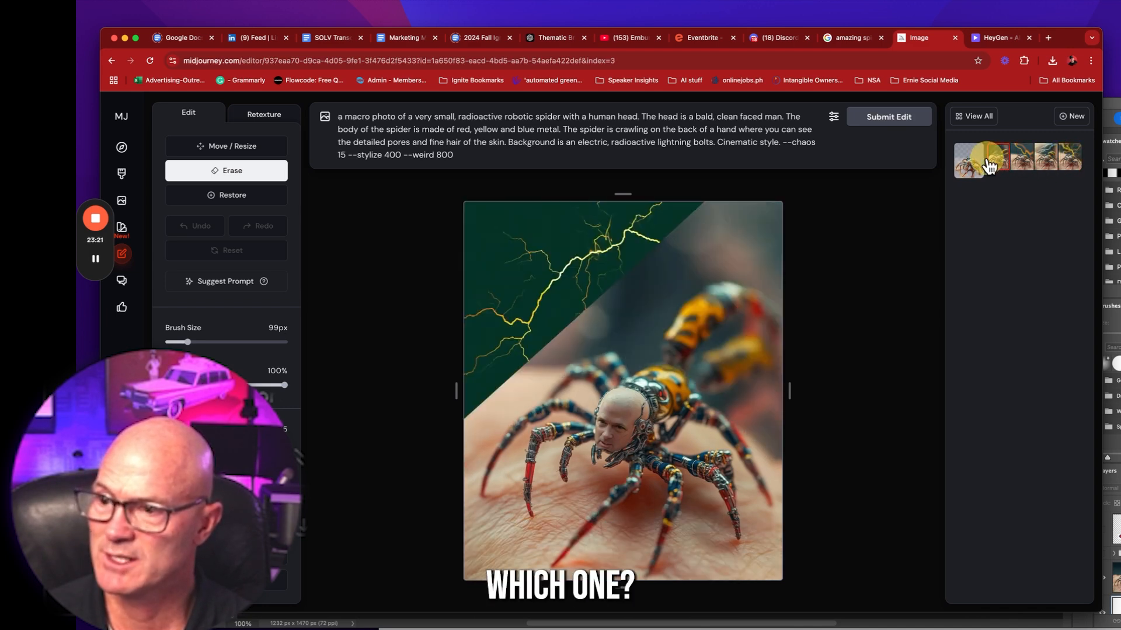
click(1069, 161)
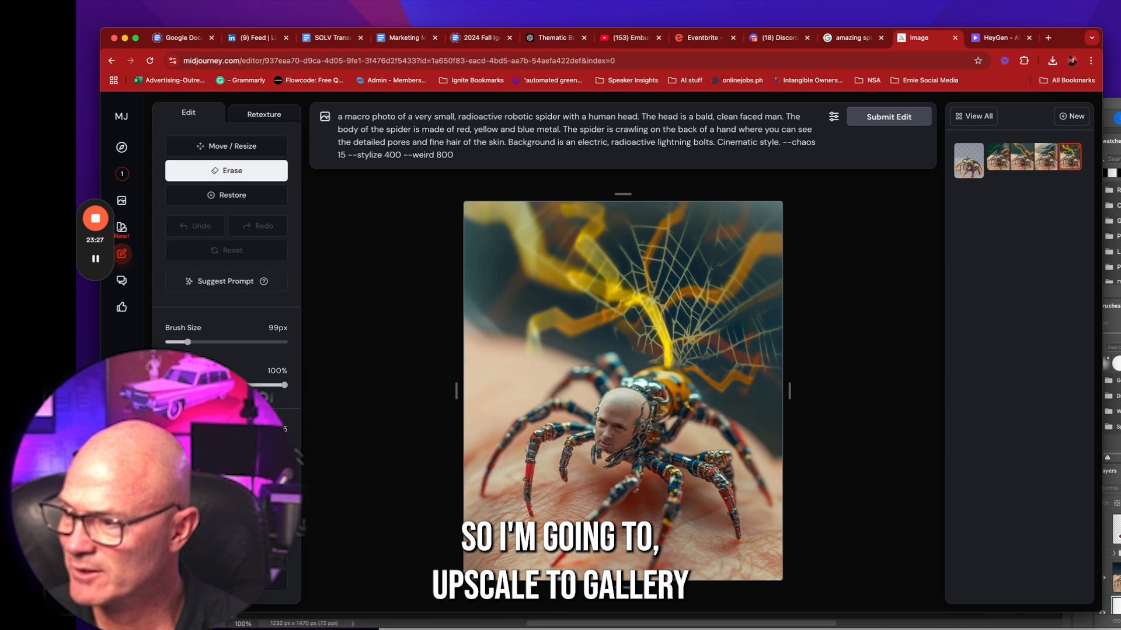
Copy the upscaled spider-web version from Midjourney's Create gallery and paste it into the Untitled-2 document in Photoshop
click(124, 175)
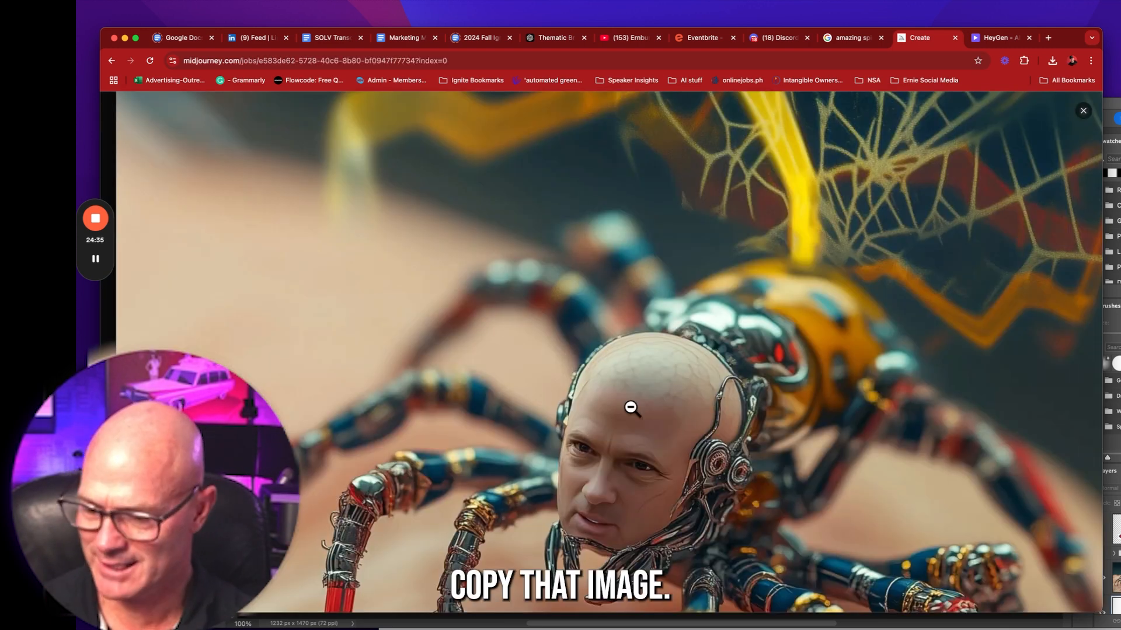
key(super+Tab)
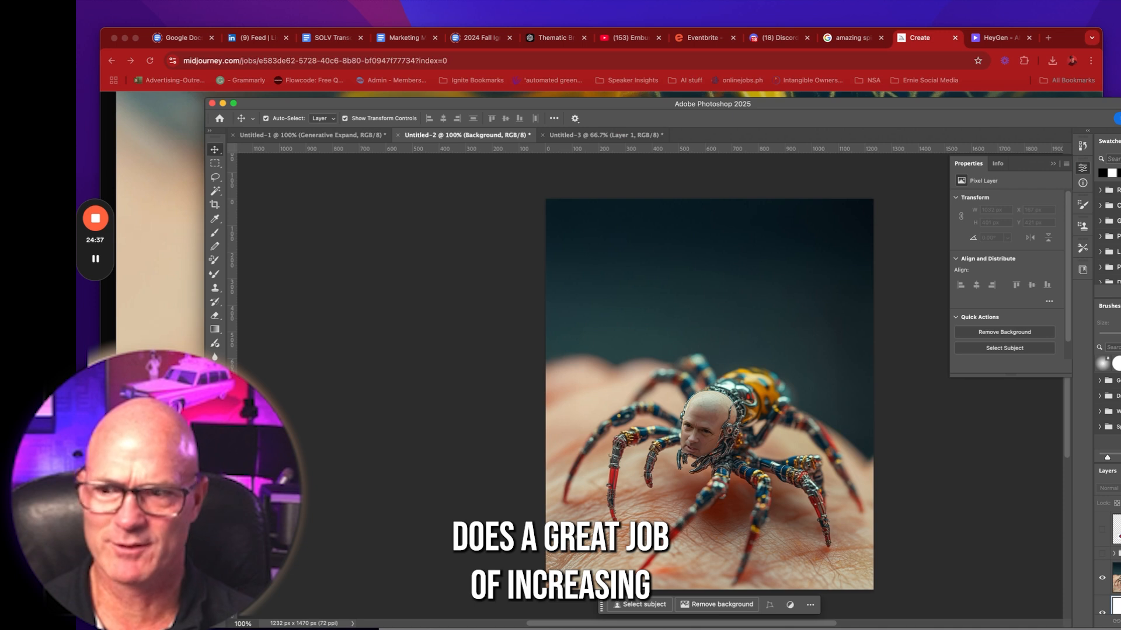
key(super+v)
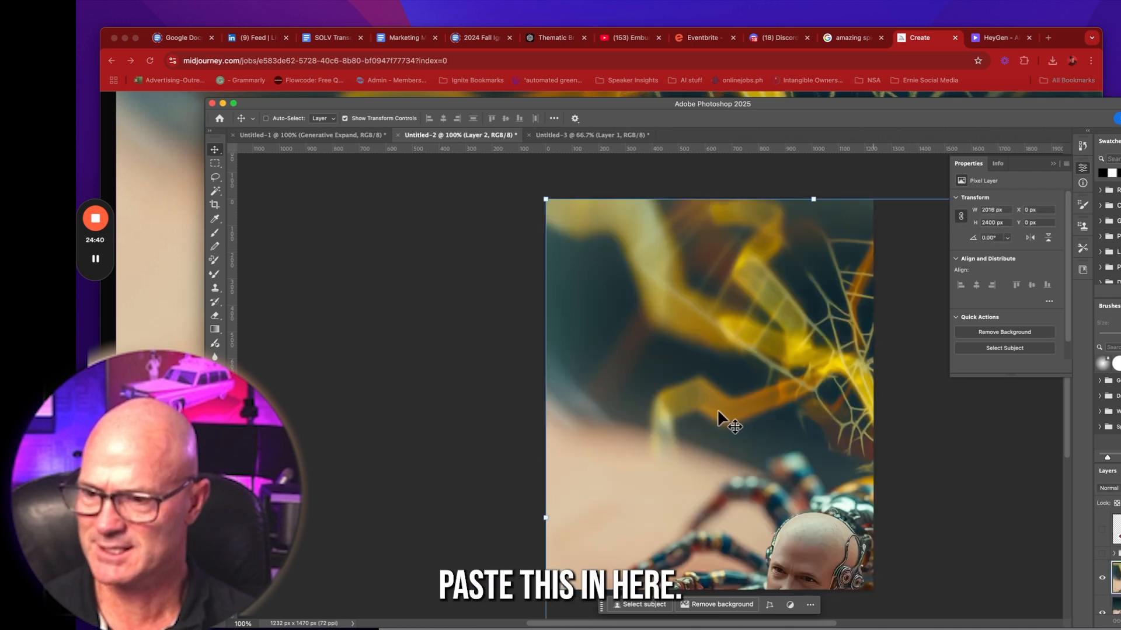
Scale the pasted lightning image down to about 1248 × 1485 px so that it covers the canvas
key(super+minus)
key(super+minus)
key(super+minus)
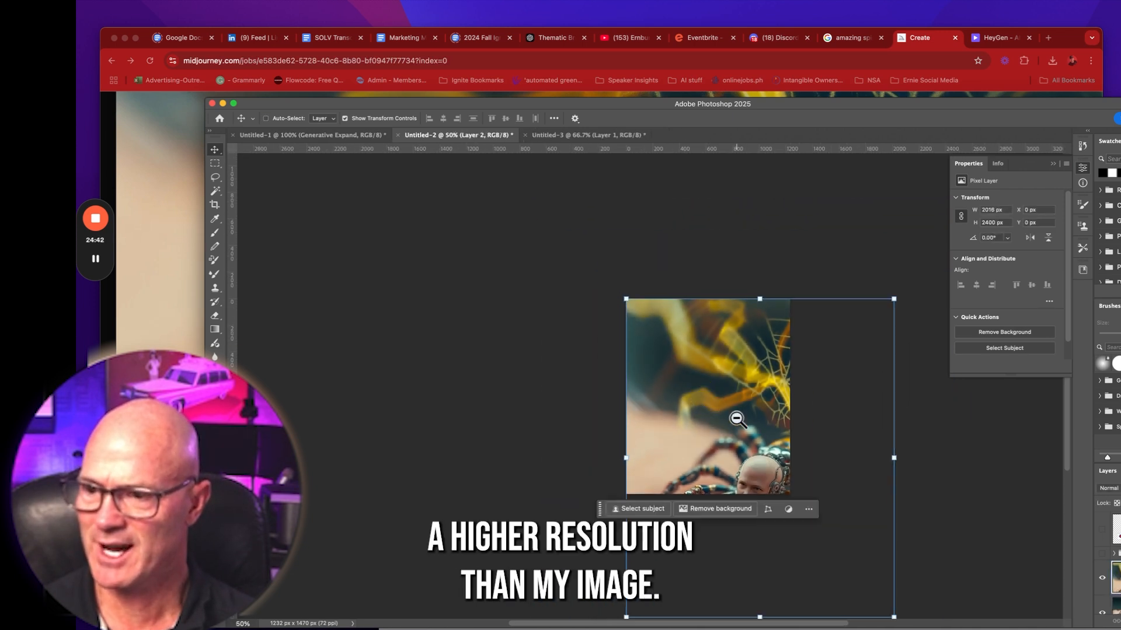
drag(841, 551, 769, 468)
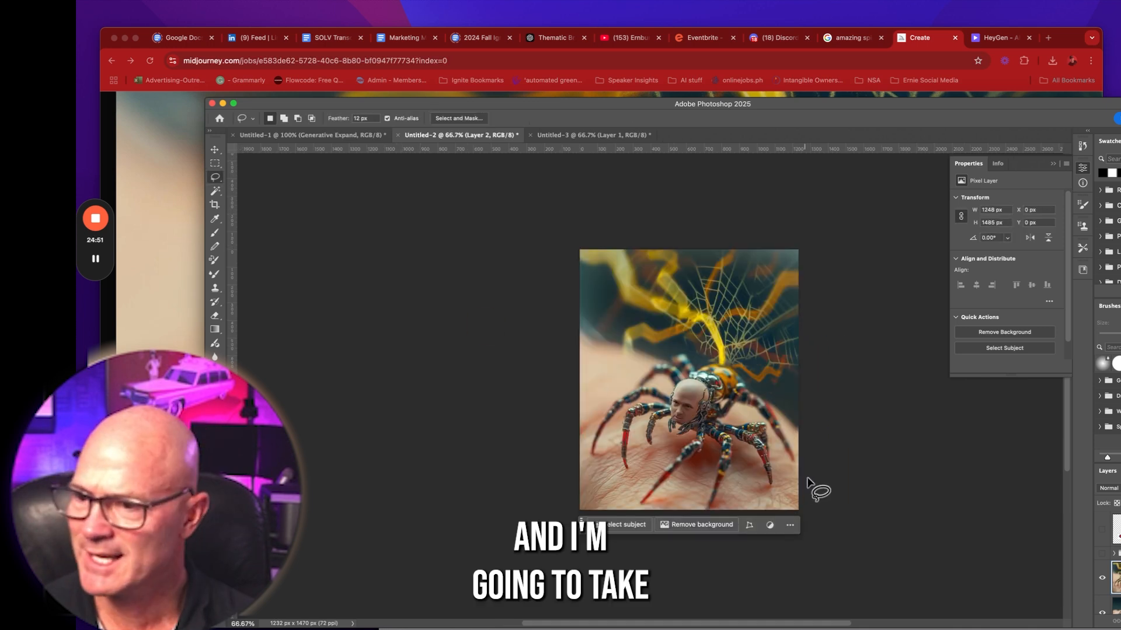
Lasso the lightning background with a 12 px feather, then clean the selection's canvas-border edges in the quick mask using a 0 px feather
click(803, 444)
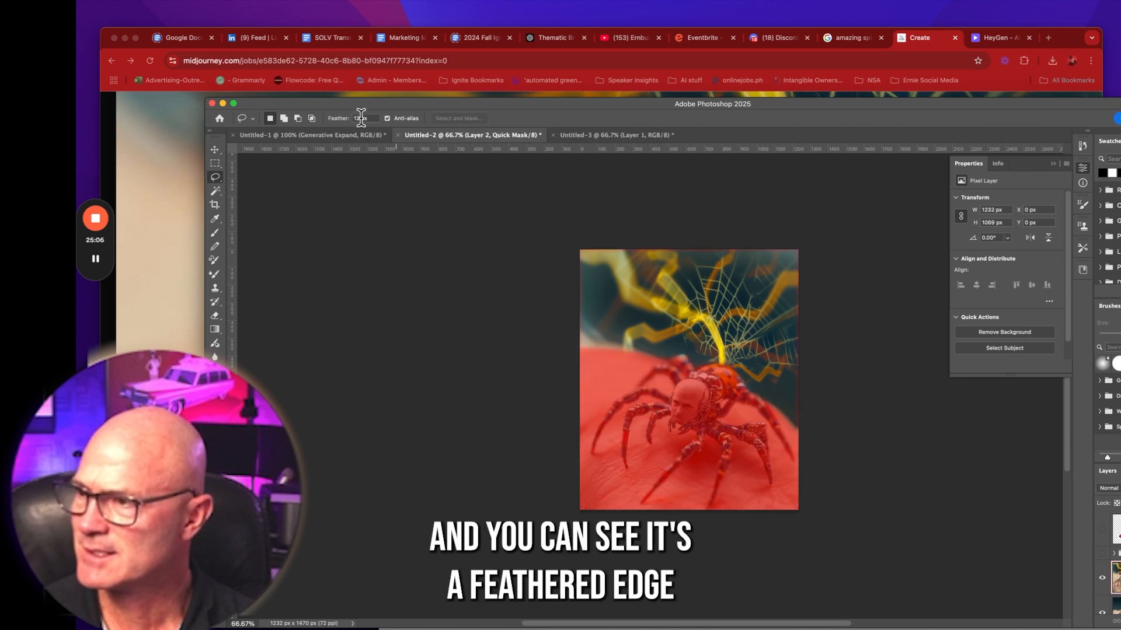
click(337, 118)
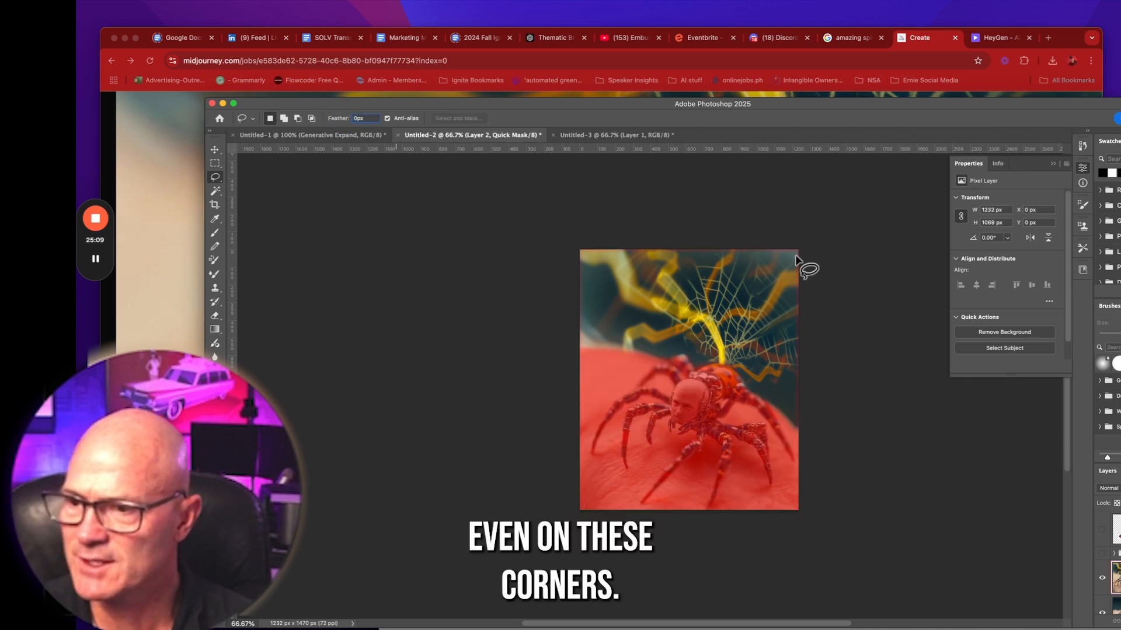
key(Return)
super+click(768, 278)
super+click(777, 359)
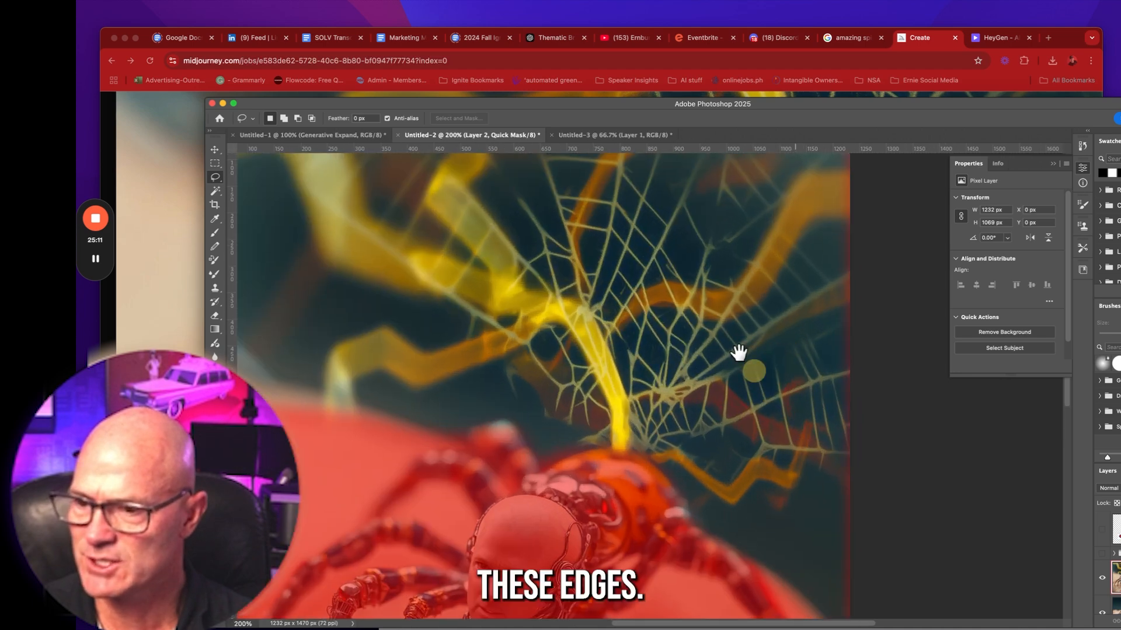
drag(771, 393, 662, 257)
alt+super+click(757, 403)
alt+super+click(757, 403)
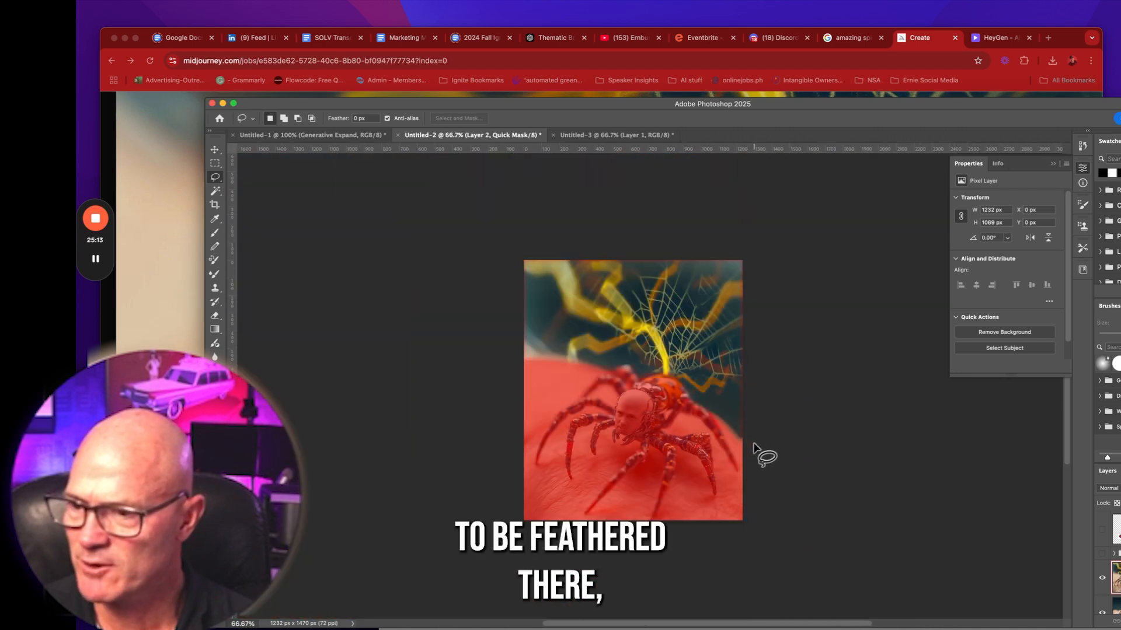
mouse_move(747, 438)
mouse_down()
mouse_move(710, 371)
mouse_move(680, 345)
mouse_move(563, 337)
mouse_move(875, 224)
mouse_move(882, 328)
mouse_up()
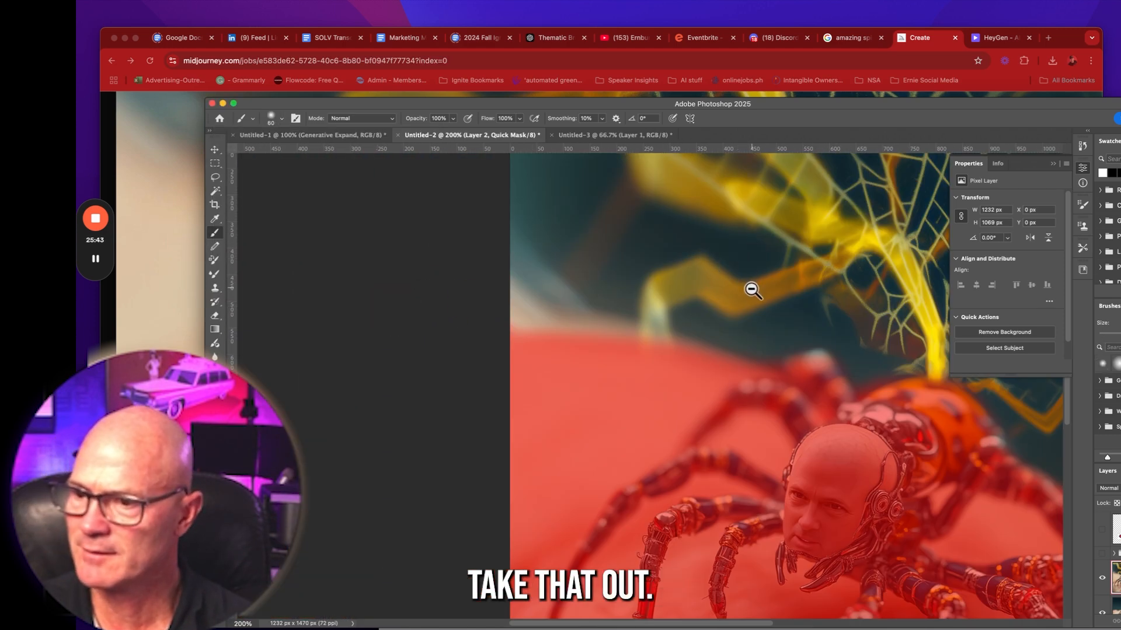
Shift the hue of the lightning background towards brighter yellow-green and set its saturation to +29 with a Hue/Saturation adjustment
scroll(751, 288, down, 3)
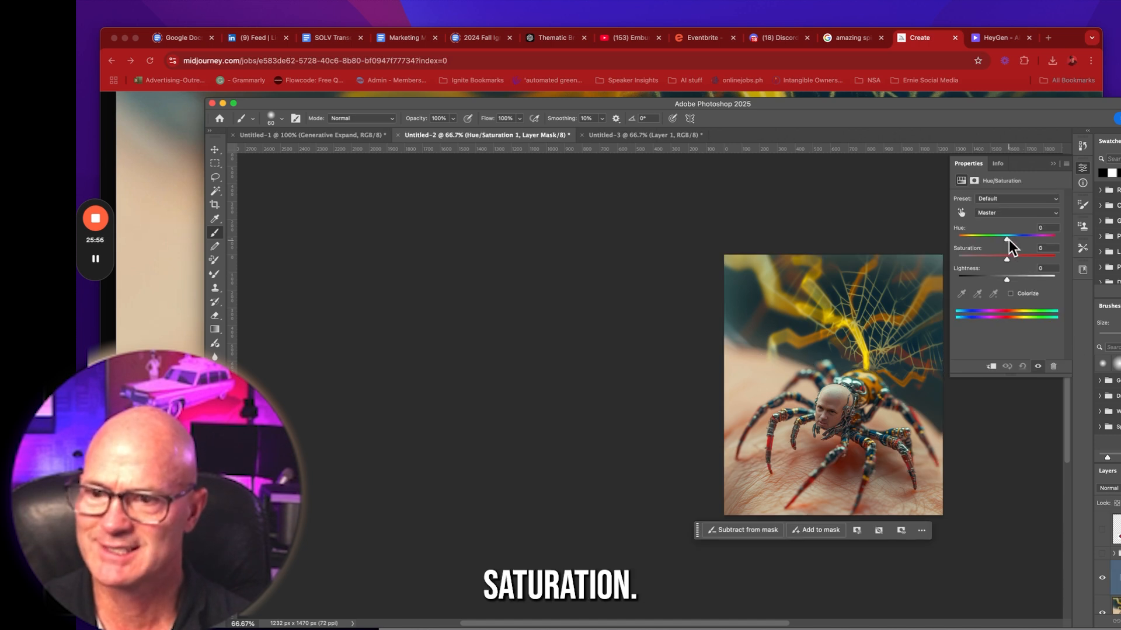
drag(1008, 244, 979, 237)
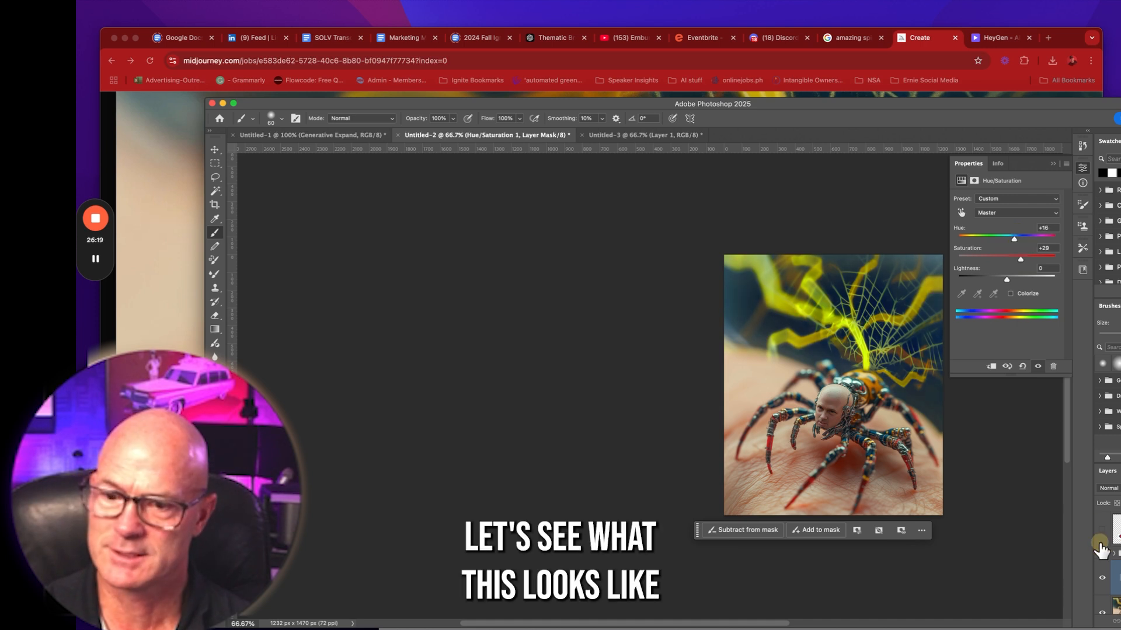
Show the hidden headline, logo and tagline layers and enlarge the "Become an" text above the headline to about 89 pt
click(1102, 553)
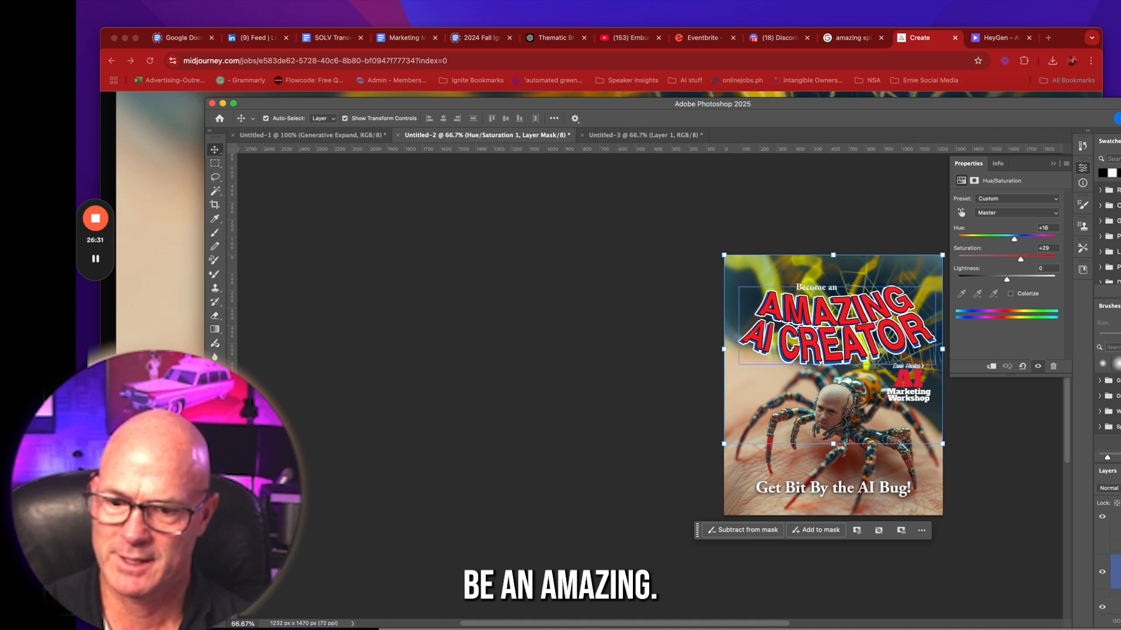
click(816, 288)
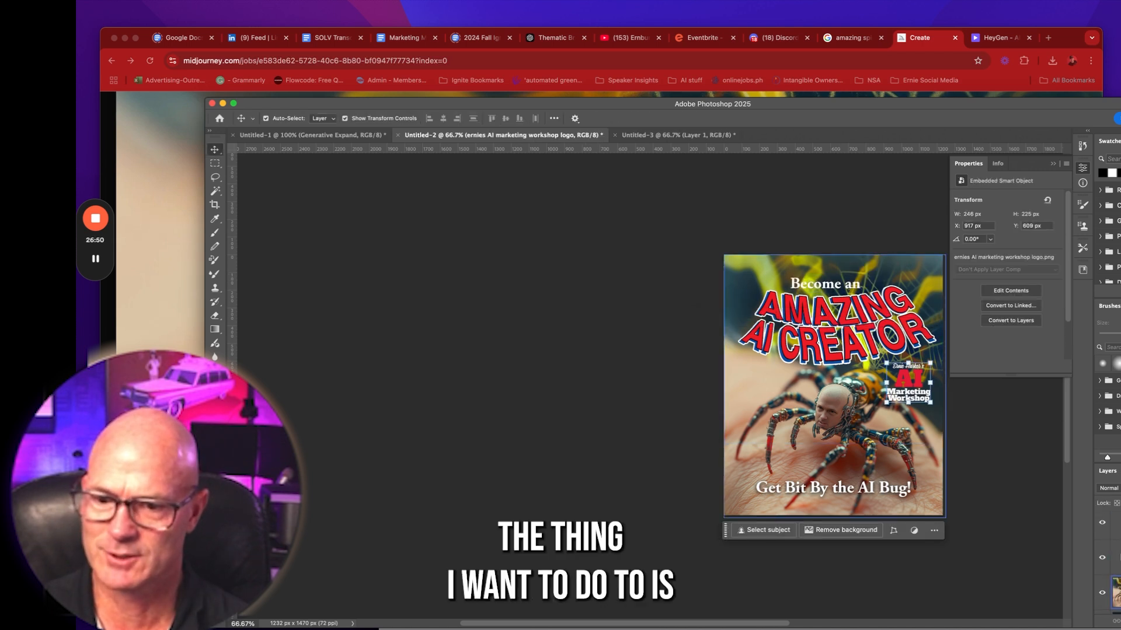
Select the spider and skin area on Layer 2 and raise its saturation slightly with Hue/Saturation
key(super+e)
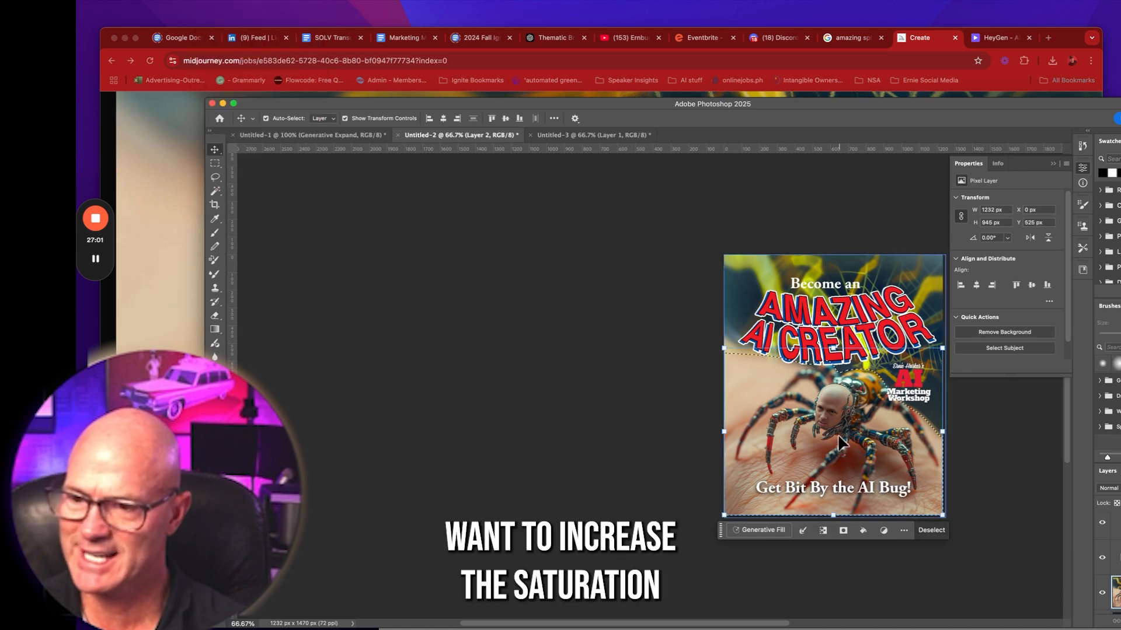
key(super+1)
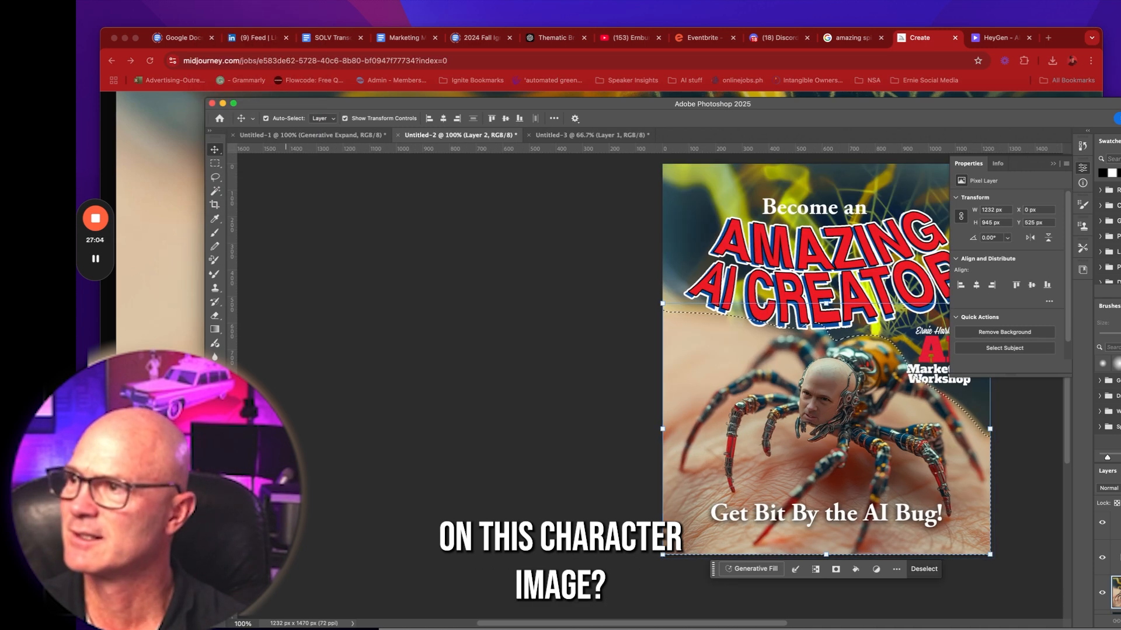
click(211, 2)
mouse_move(257, 11)
click(384, 67)
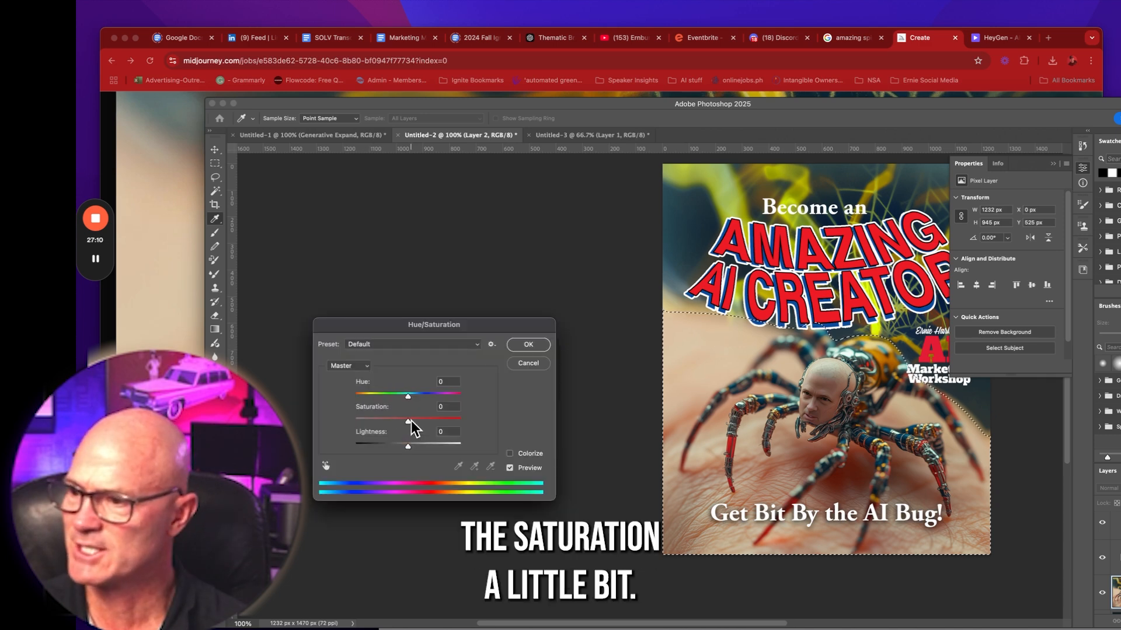
drag(411, 428, 419, 429)
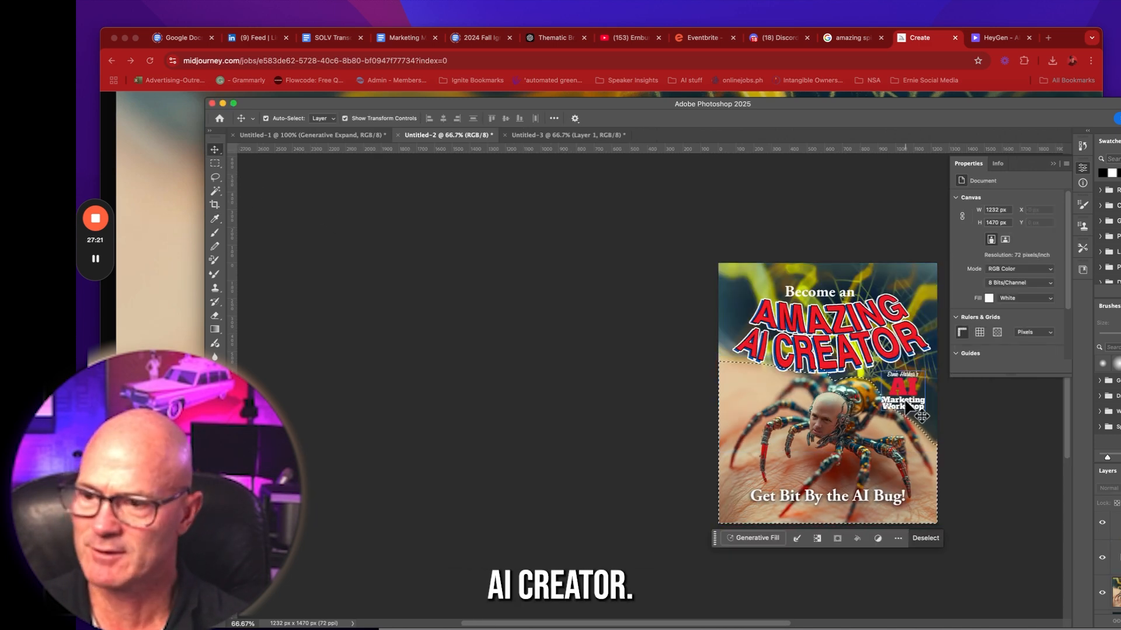
Add a full-width band about 174 px high on a new layer behind the tagline and fill it with the headline's red
click(216, 163)
click(1114, 590)
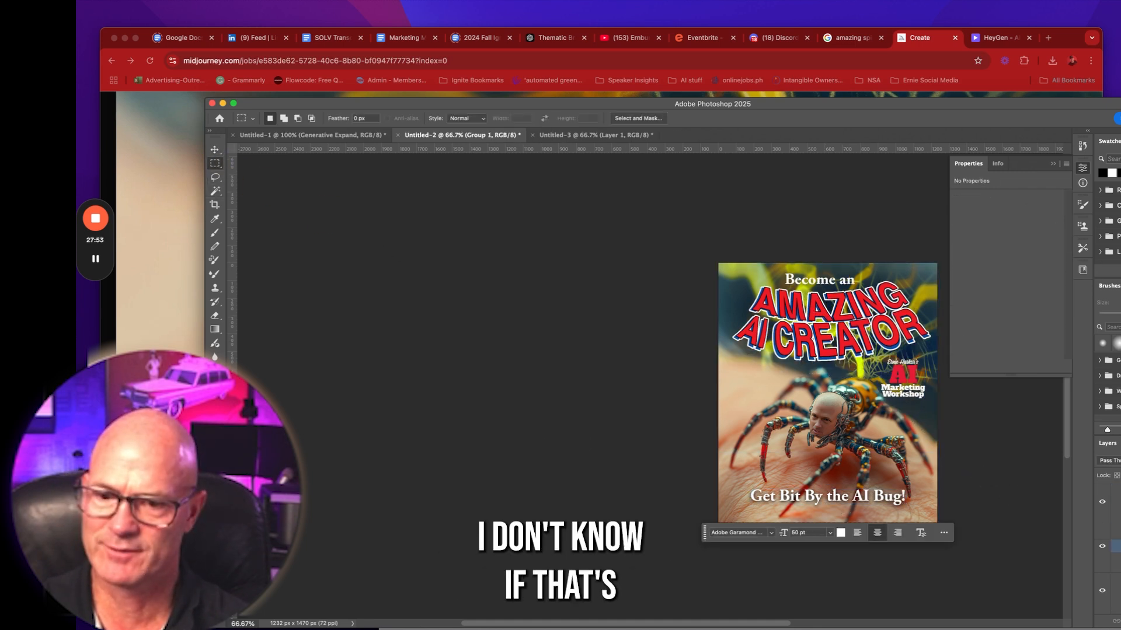
drag(946, 482, 626, 513)
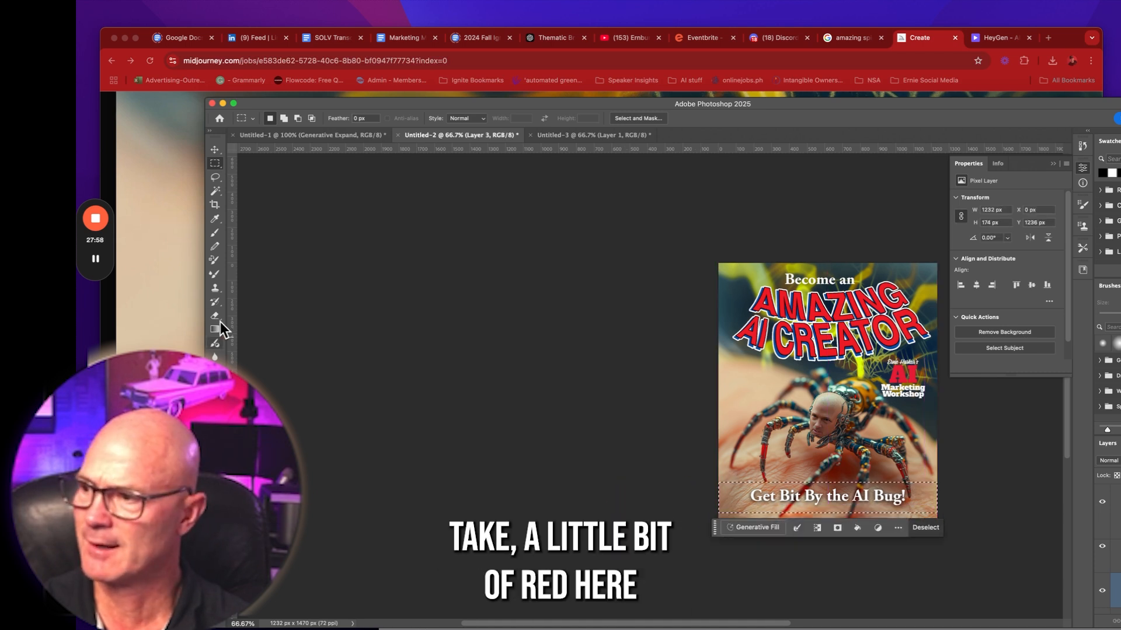
click(215, 218)
click(764, 294)
key(alt+BackSpace)
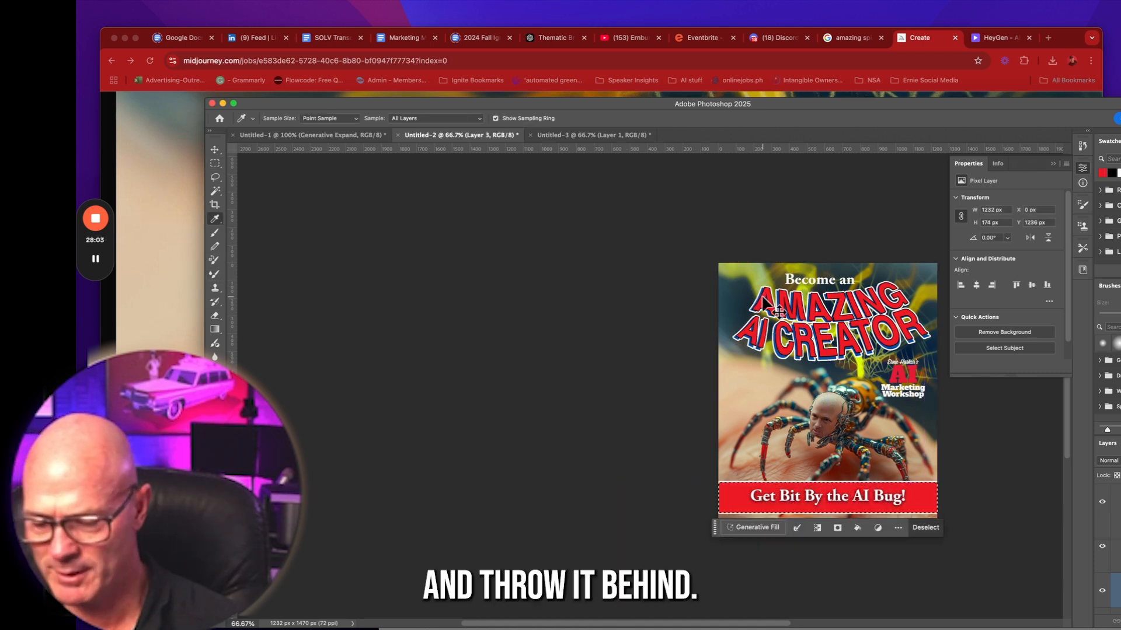
key(super+d)
Move the AI Marketing Workshop logo above the red band's left end and place a 314 px circle in the headline's blue behind it
click(215, 150)
drag(903, 387, 751, 468)
drag(215, 163, 239, 173)
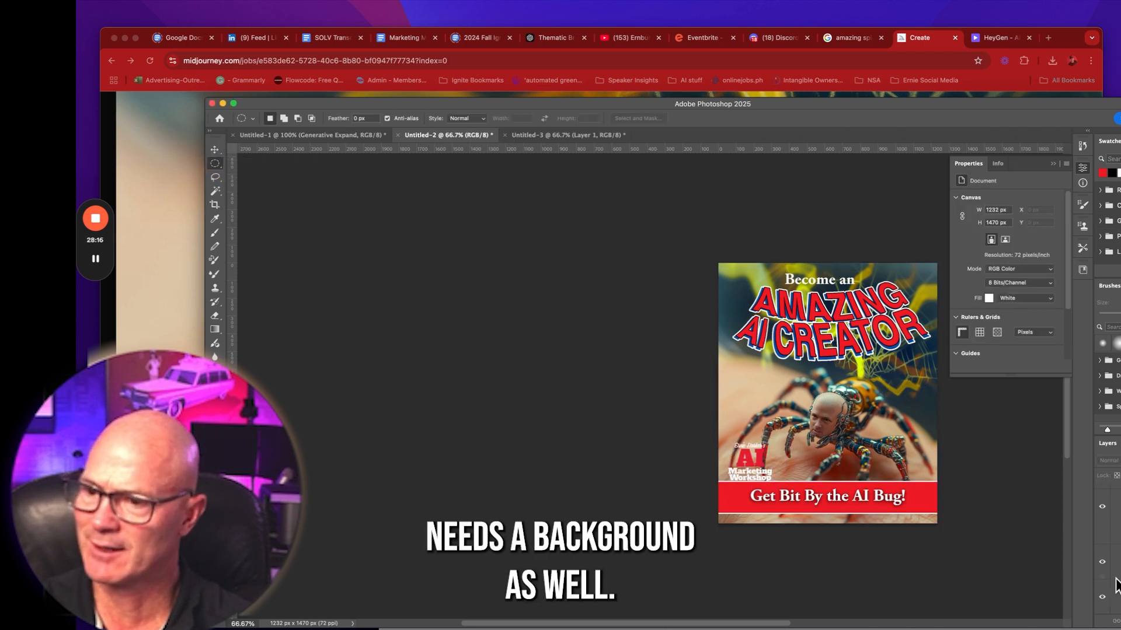
drag(723, 434, 779, 493)
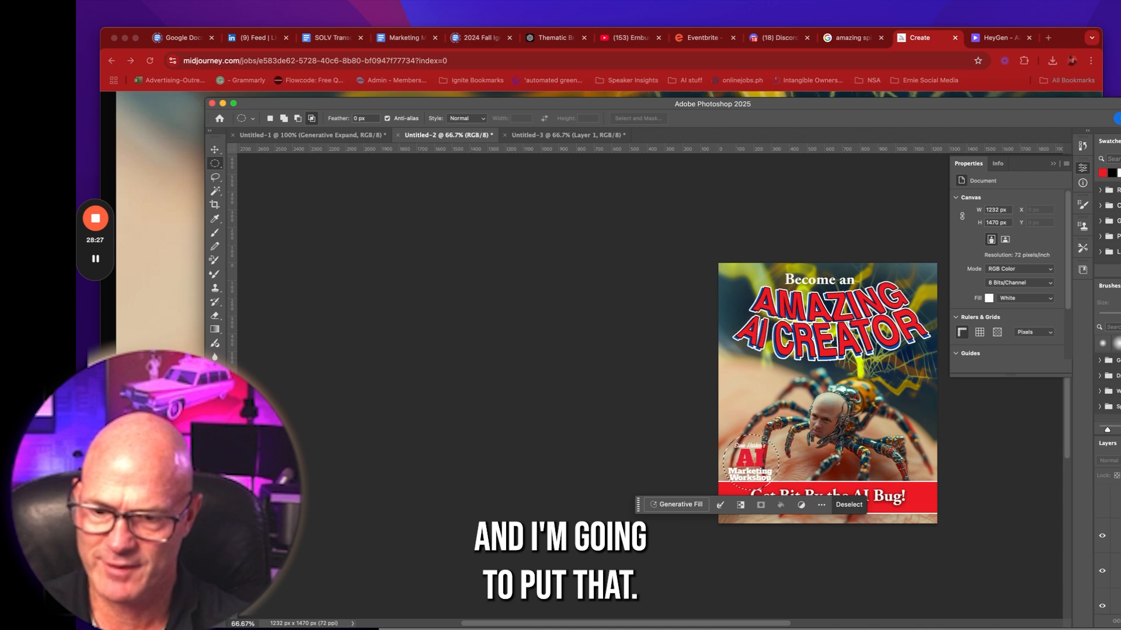
key(super+j)
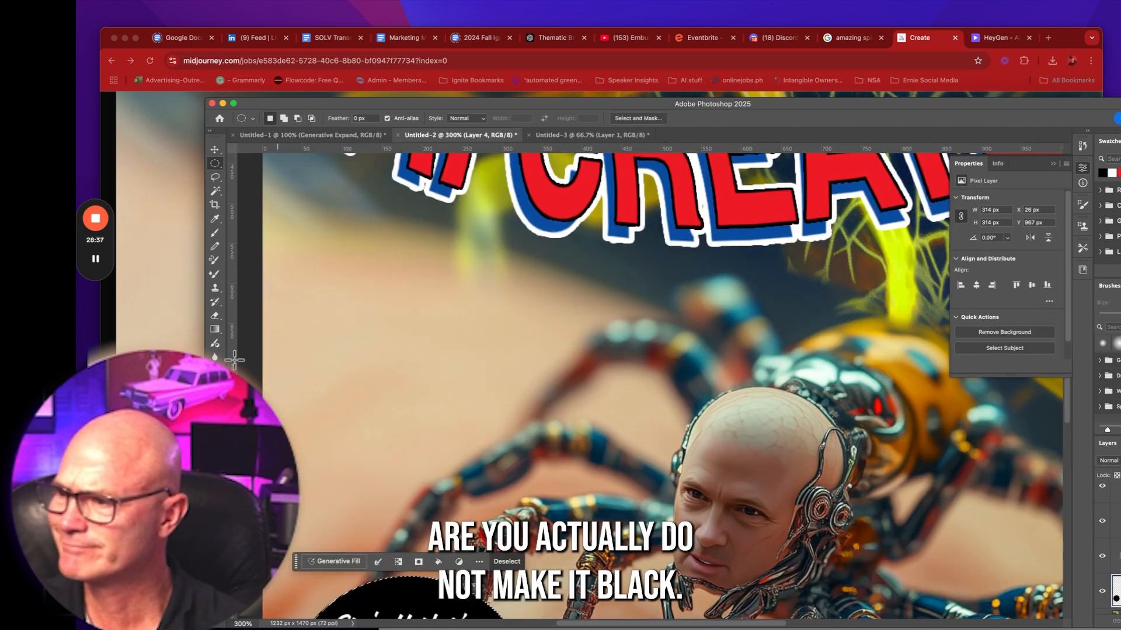
click(214, 220)
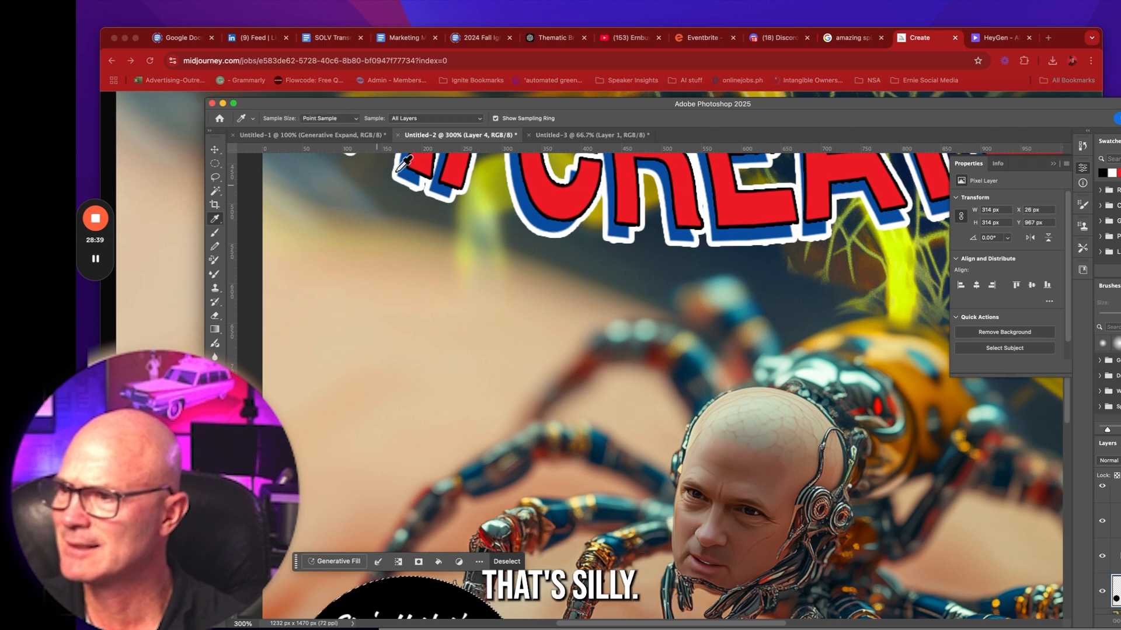
click(403, 177)
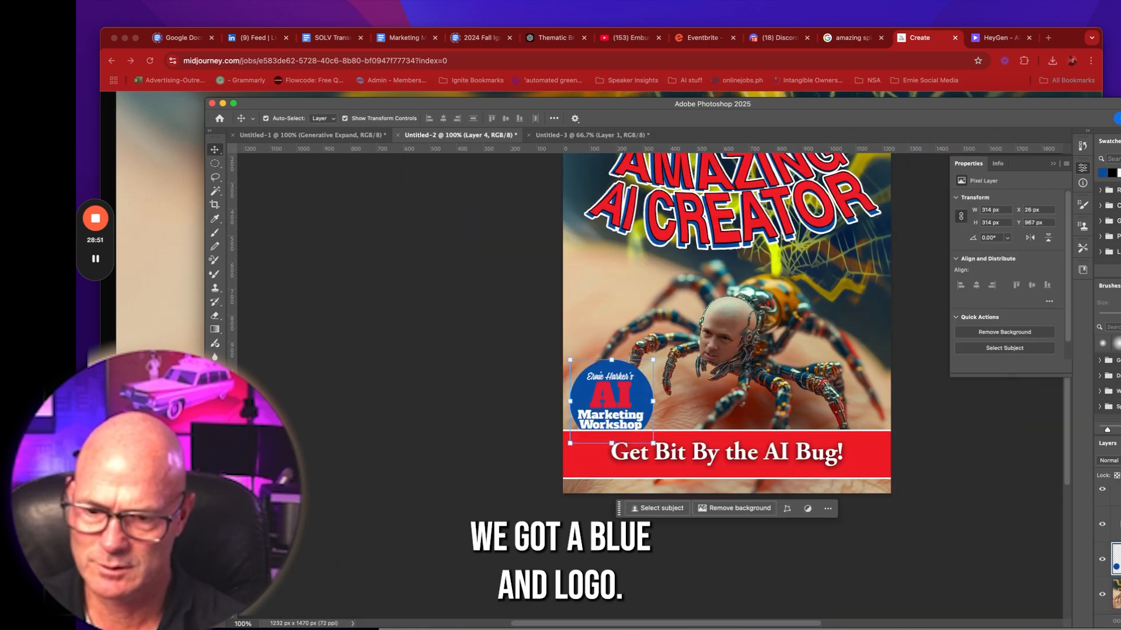
Bring the blue circle and logo in front of the red band and scale the logo down slightly to fit the circle
scroll(1107, 548, up, 1)
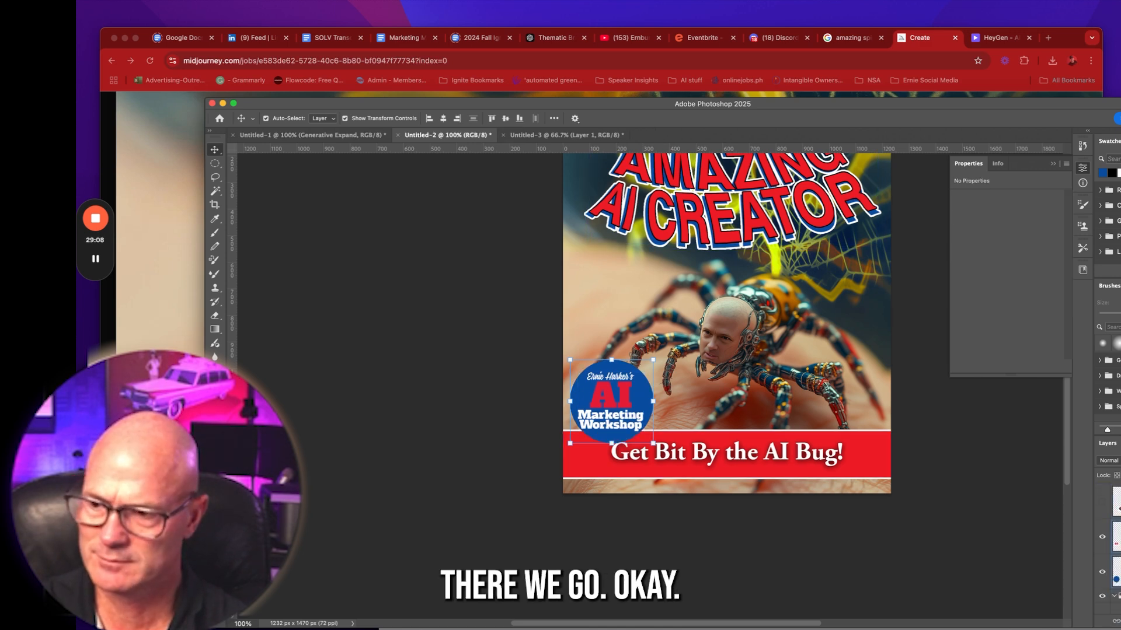
key(ctrl+t)
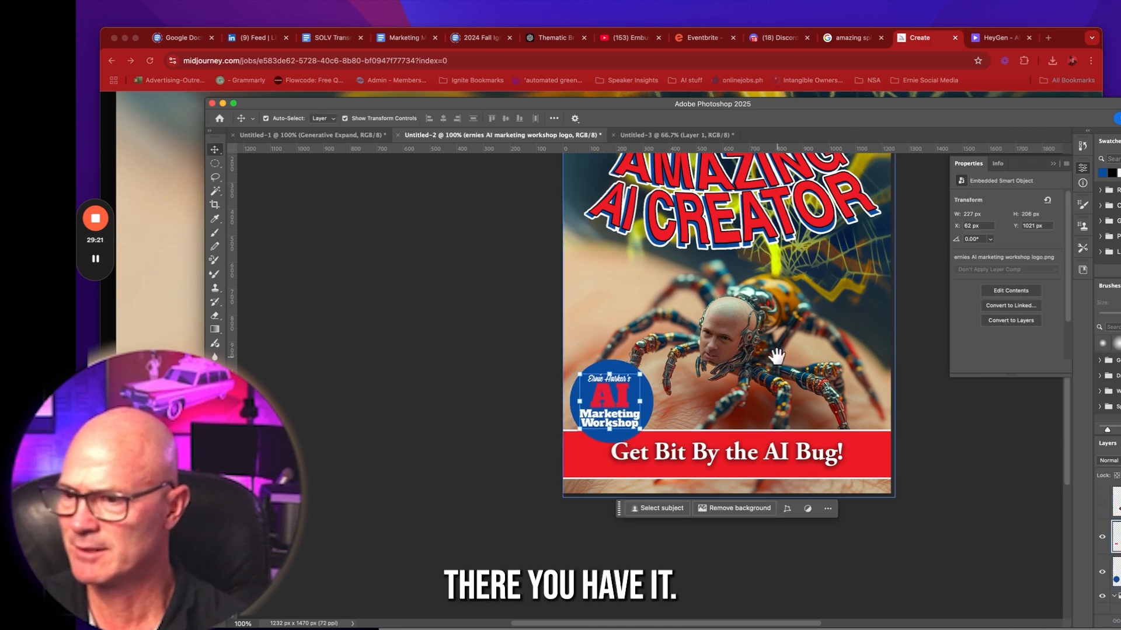
click(712, 402)
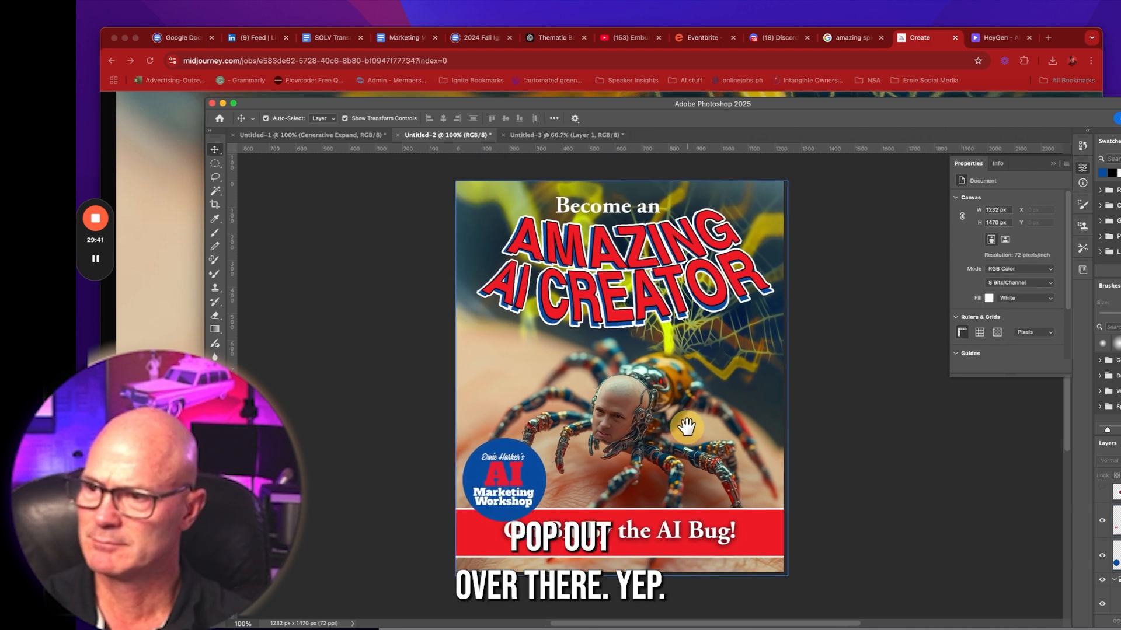
Add a Multiply drop shadow to the "Become an" text with 100% opacity, 5 px distance and 24 px size
drag(687, 426, 682, 429)
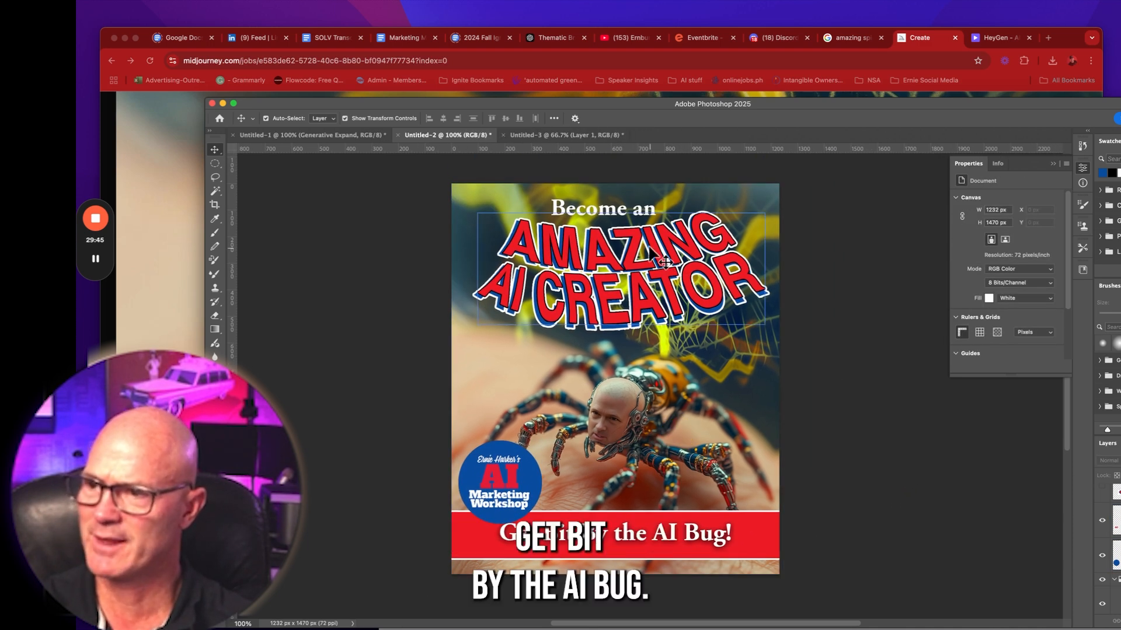
click(630, 211)
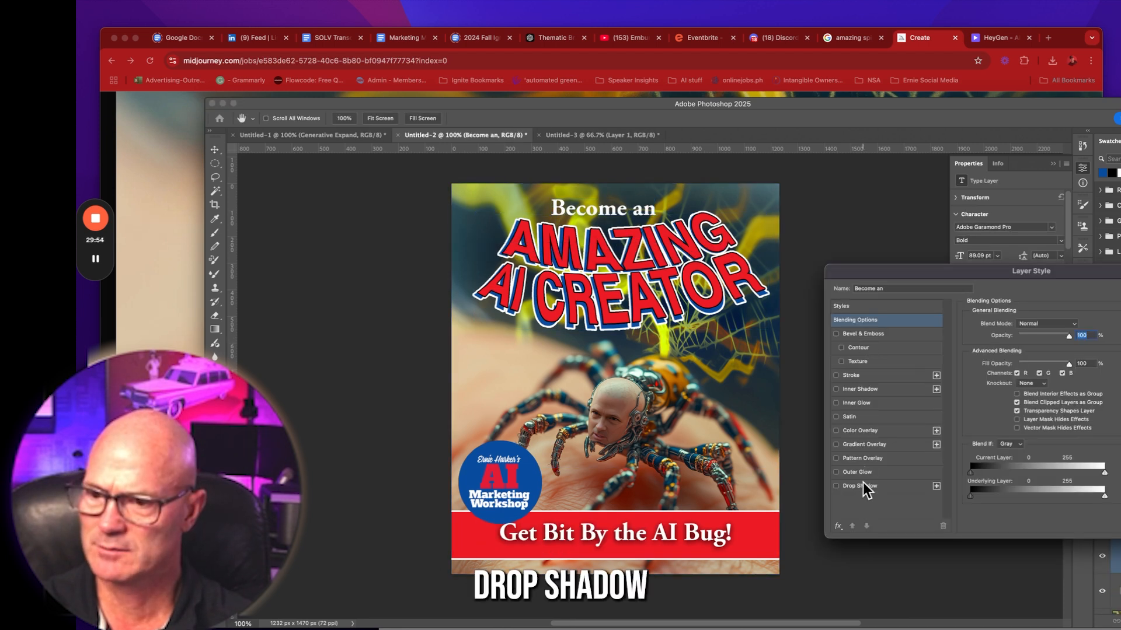
click(863, 484)
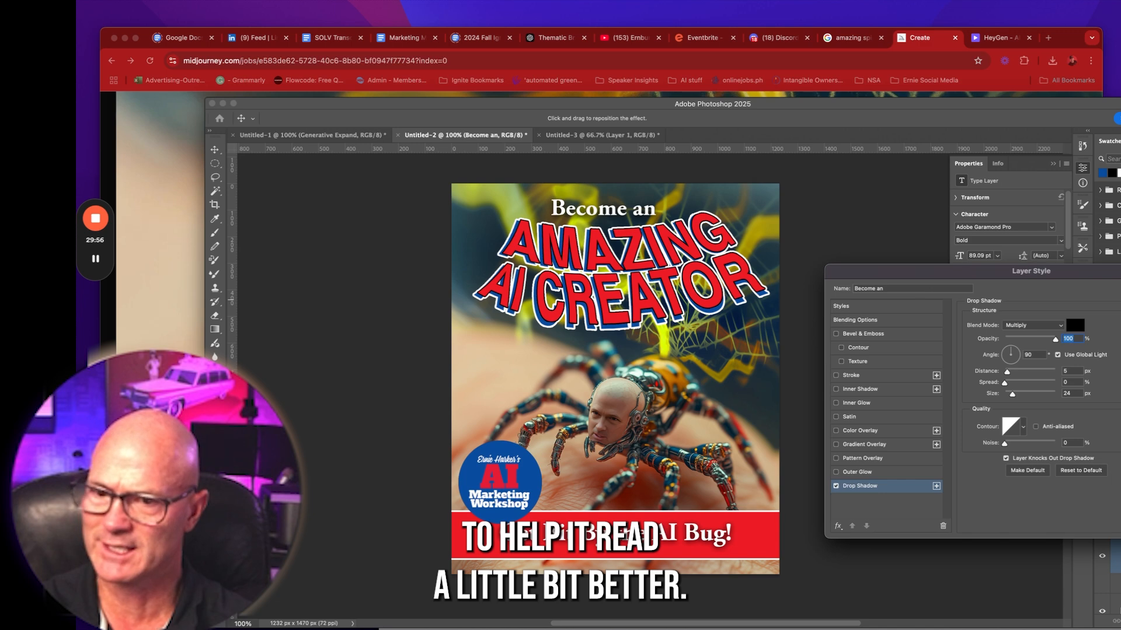
key(Return)
click(893, 433)
Save the poster as a layered PSD file
click(165, 1)
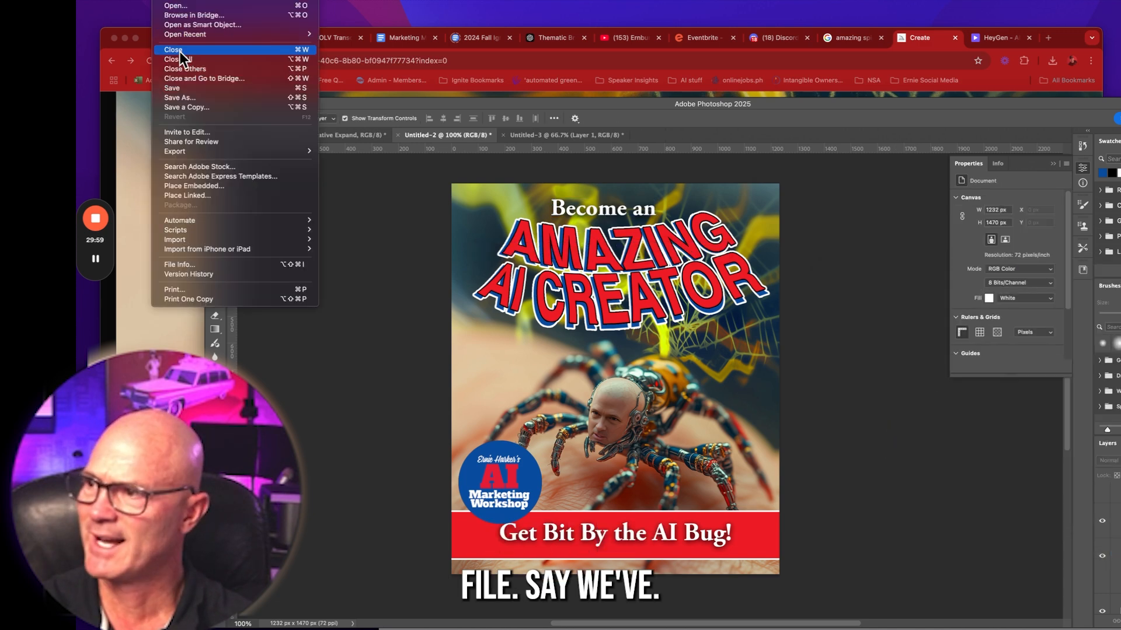
click(181, 94)
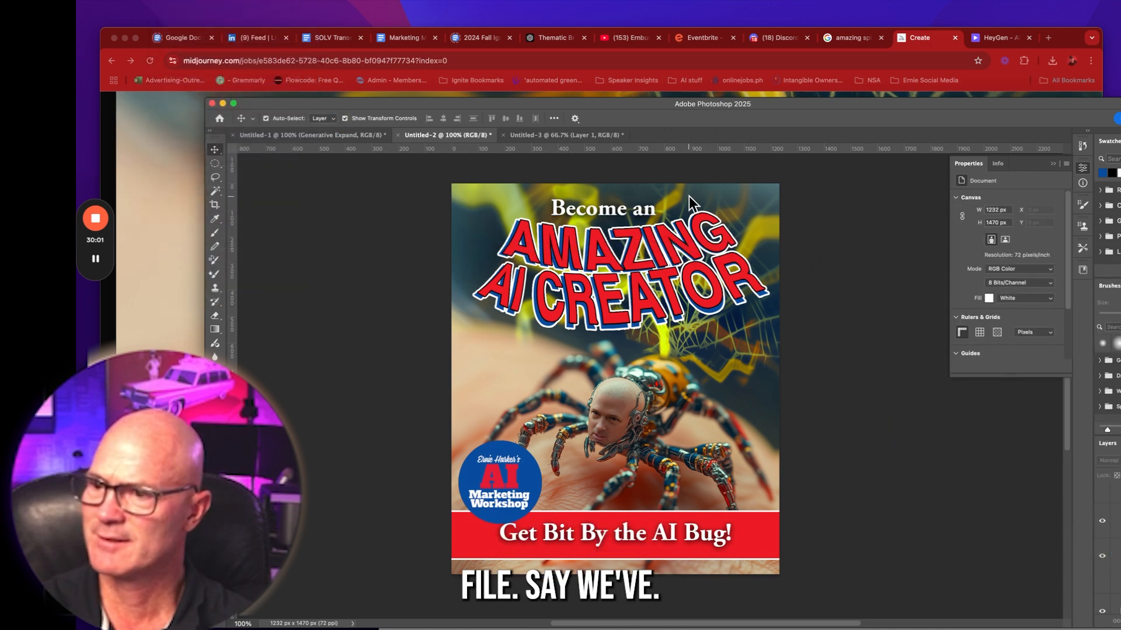
key(Return)
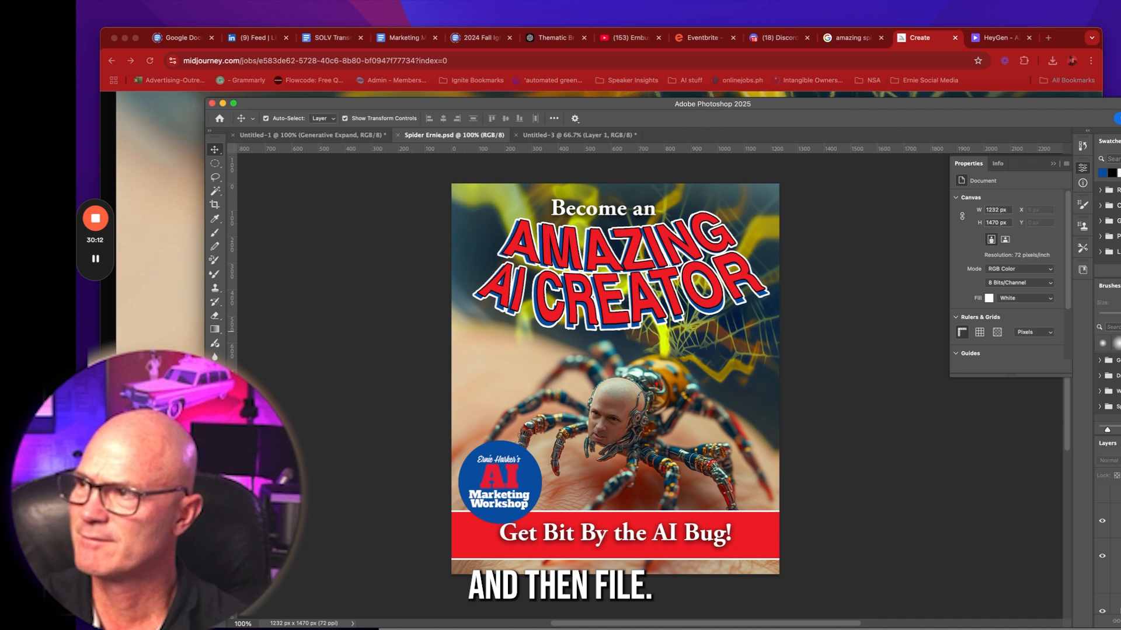
Start saving a separate copy of the poster
click(174, 1)
click(186, 105)
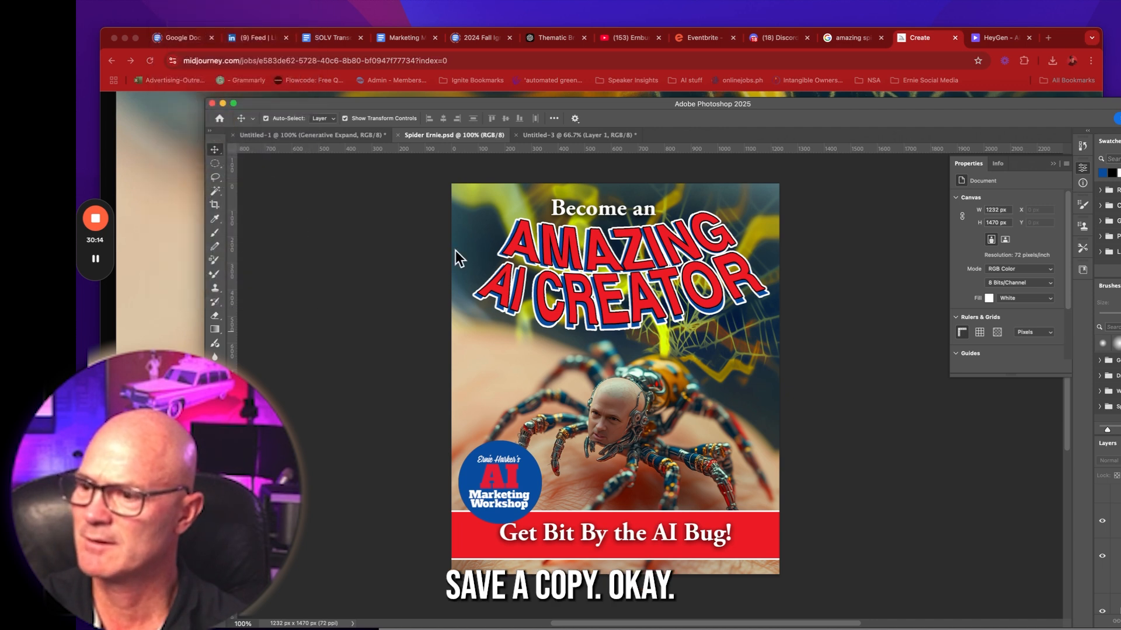